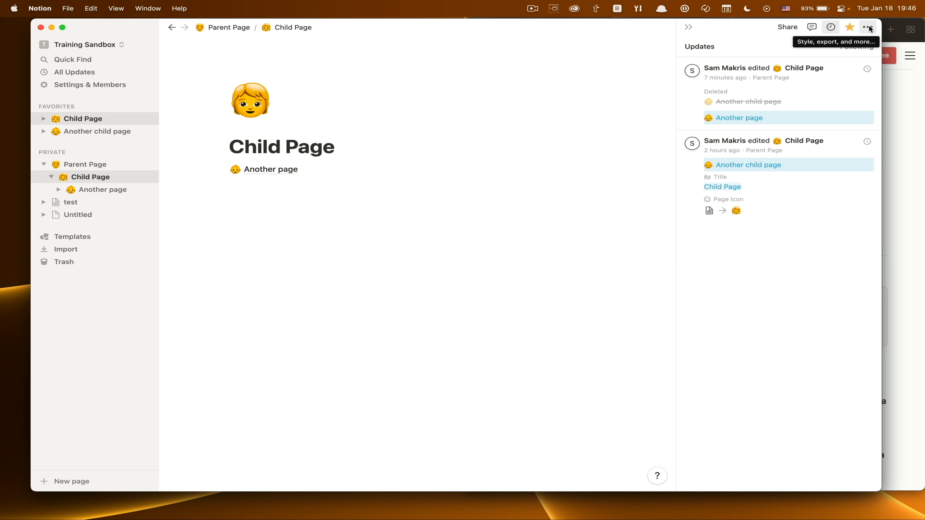
Close the page updates history shown beside Child Page.
{"action": "left_click", "coordinate": [869, 28]}
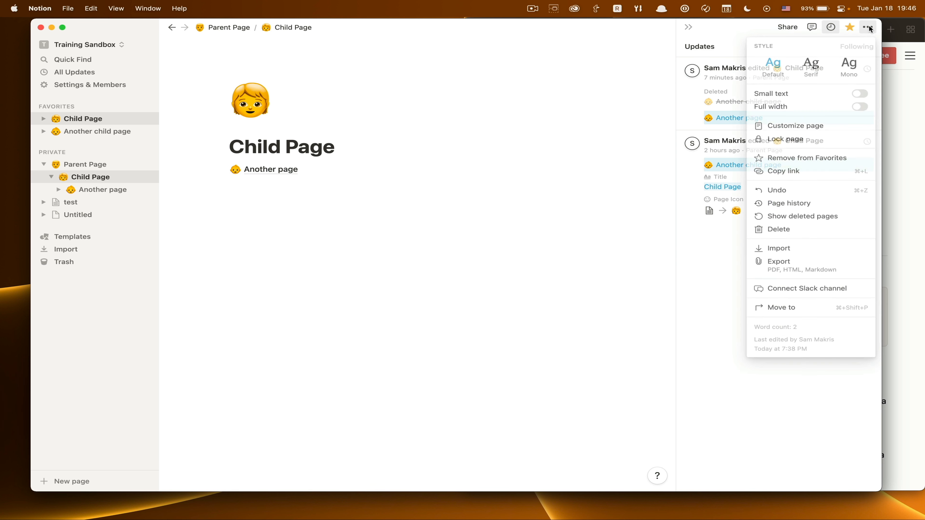
{"action": "left_click", "coordinate": [441, 182]}
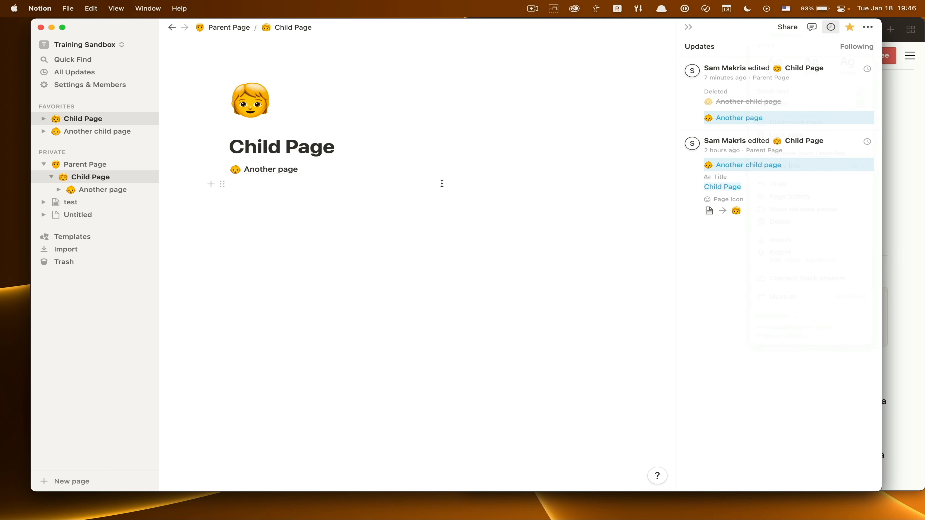
{"action": "left_click", "coordinate": [830, 26]}
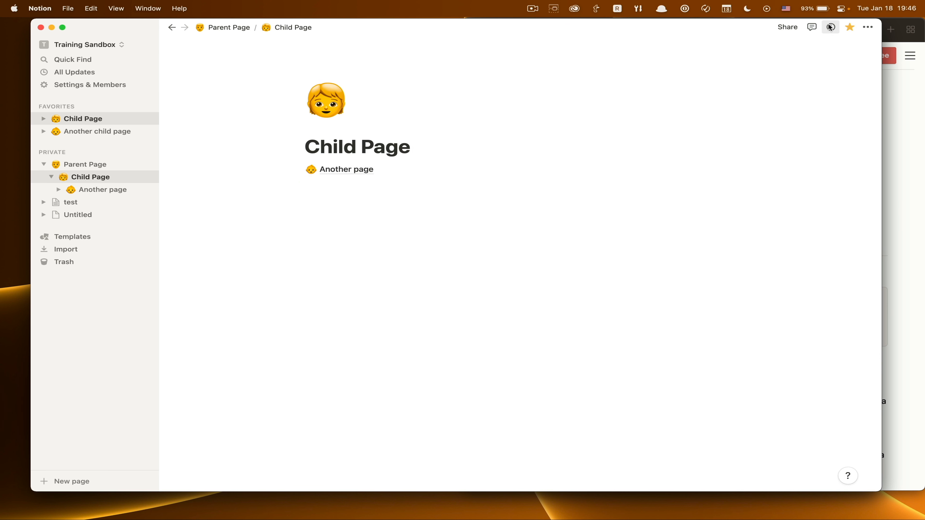
Try the Small text option on Child Page and switch it back off.
{"action": "left_click", "coordinate": [874, 28]}
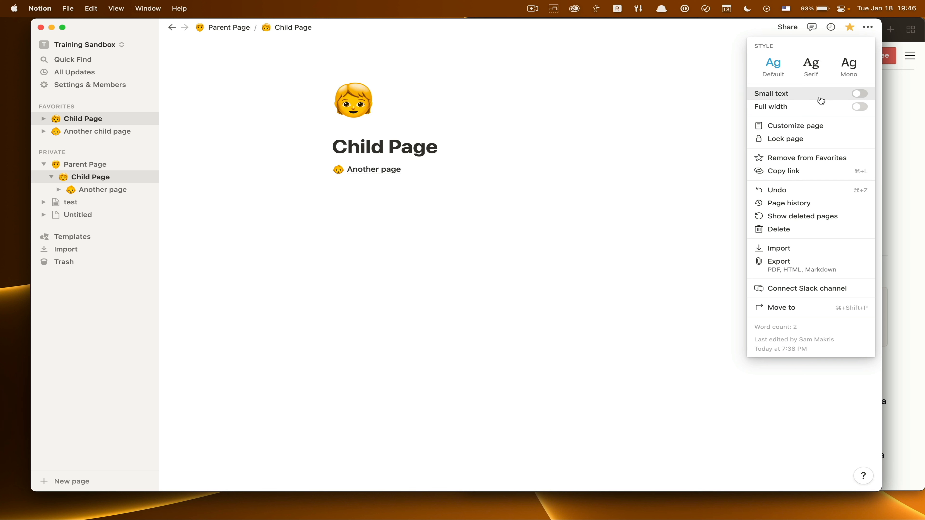
{"action": "left_click", "coordinate": [859, 95]}
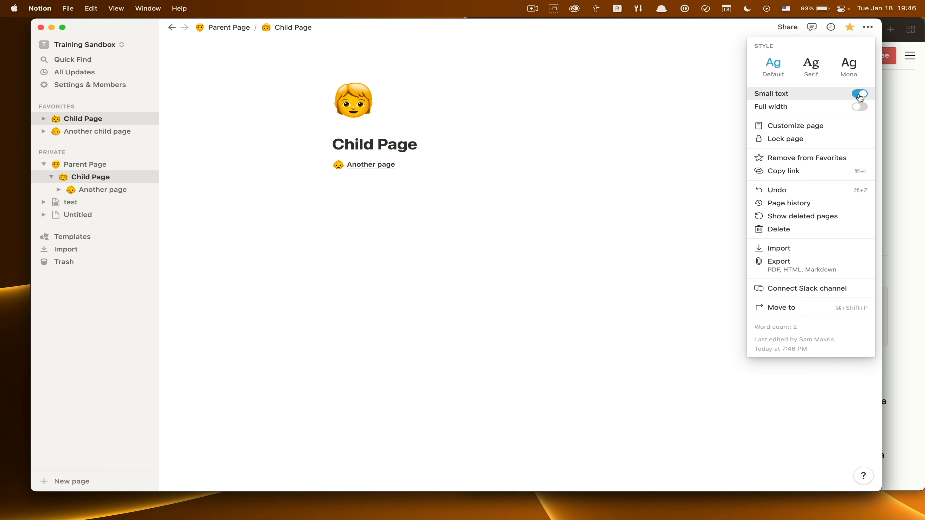
{"action": "left_click", "coordinate": [860, 95]}
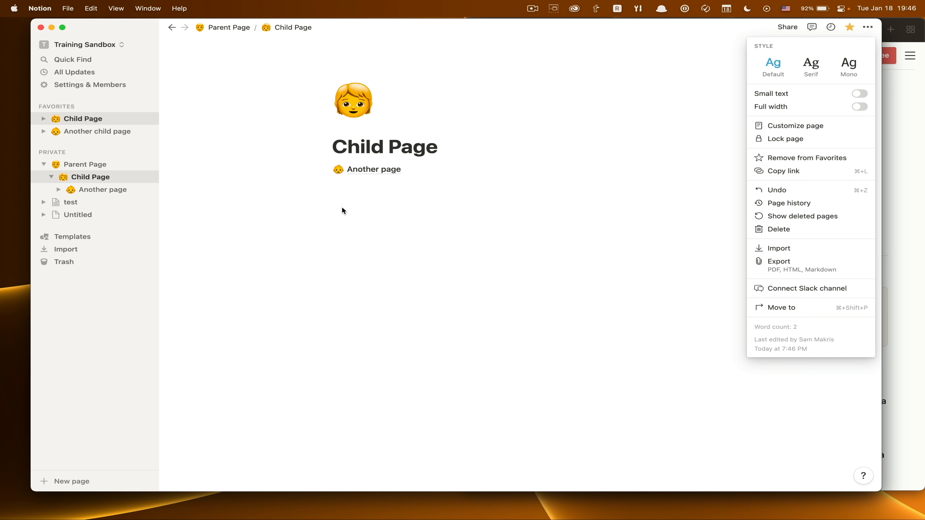
Add placeholder lorem ipsum paragraphs to the body of Child Page using the ";lorem" text snippet.
{"action": "left_click", "coordinate": [403, 204]}
{"action": "left_click", "coordinate": [410, 184]}
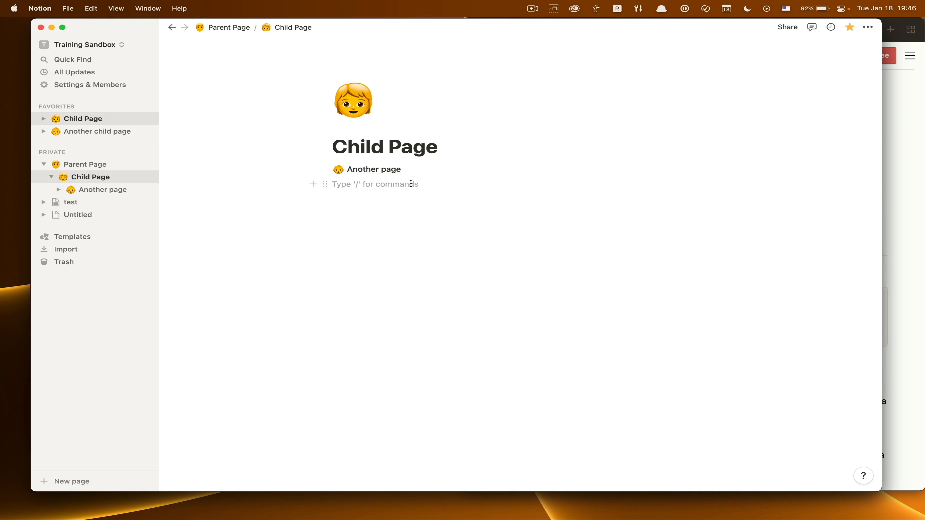
{"action": "type", "text": ";"}
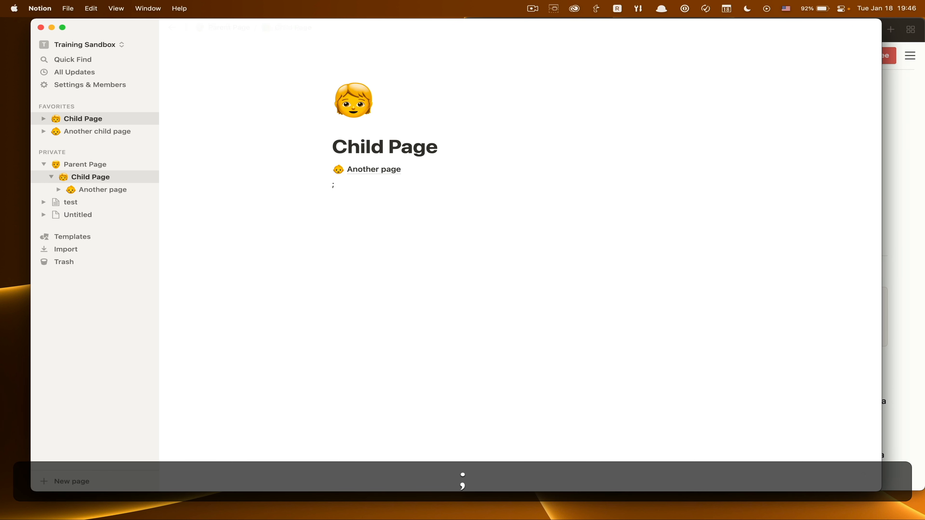
{"action": "type", "text": "lorem"}
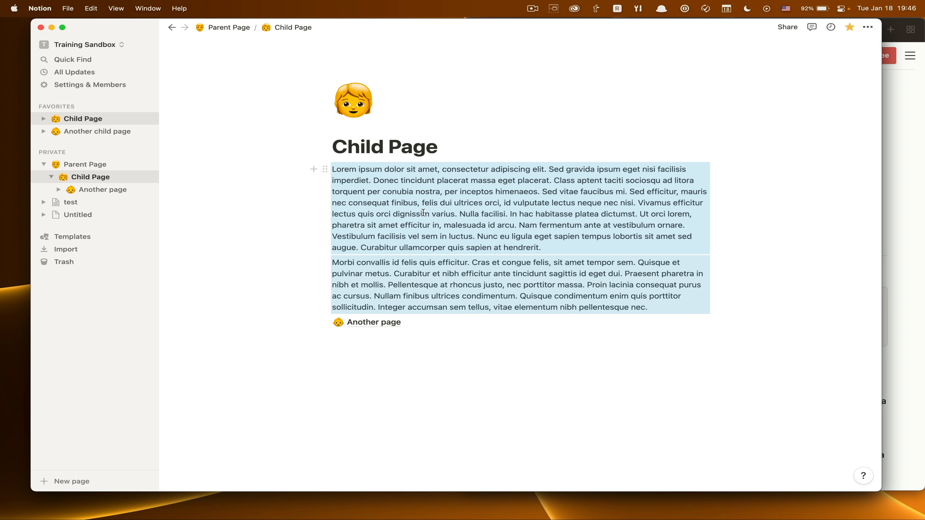
Turn on Full width for Child Page.
{"action": "left_click", "coordinate": [867, 27]}
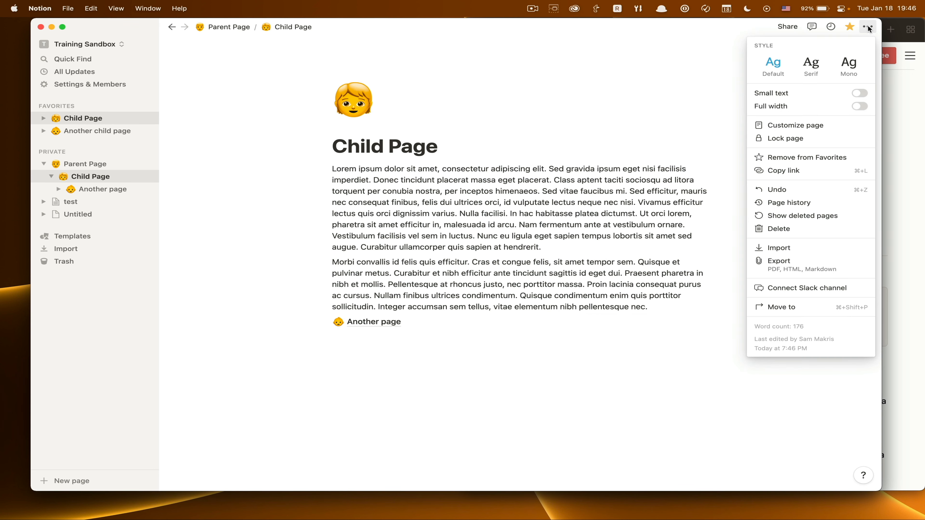
{"action": "left_click", "coordinate": [808, 109]}
{"action": "left_click", "coordinate": [590, 315]}
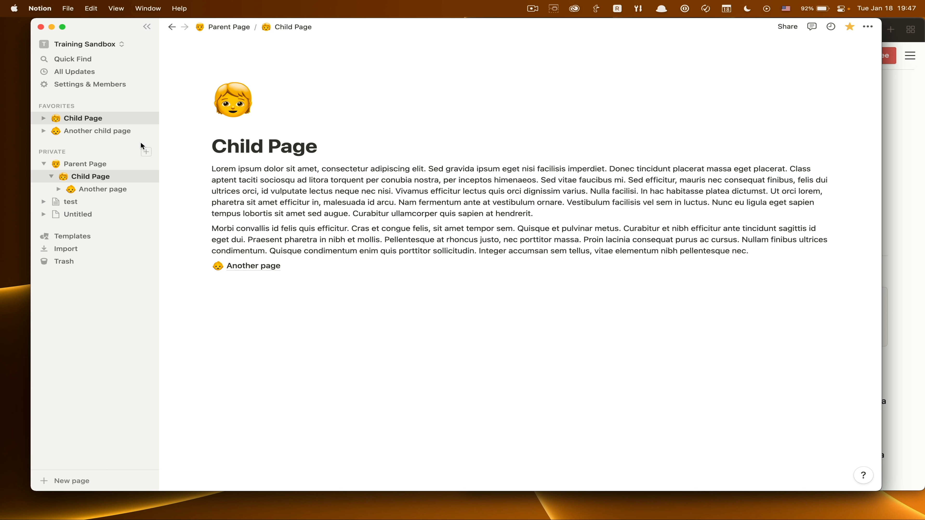
Collapse the sidebar, reveal it temporarily, and lock it open again.
{"action": "left_click", "coordinate": [144, 25]}
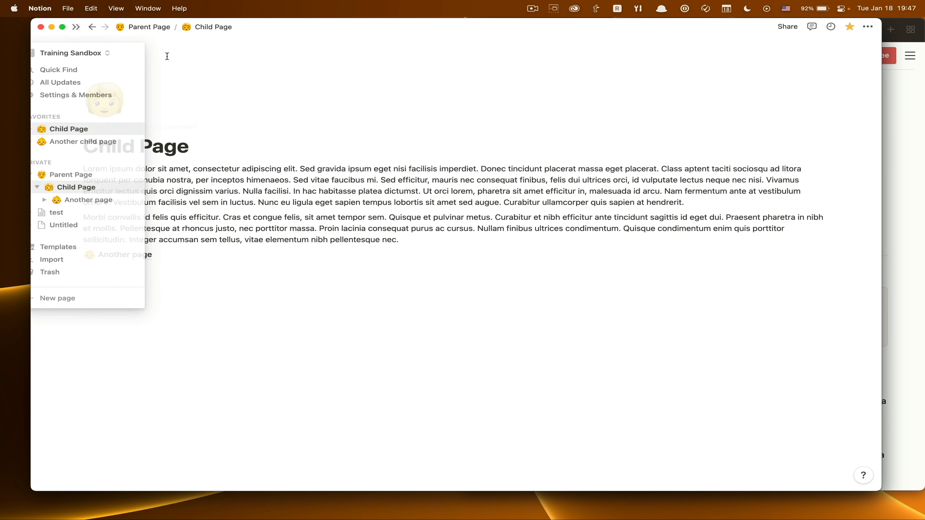
{"action": "mouse_move", "coordinate": [75, 29]}
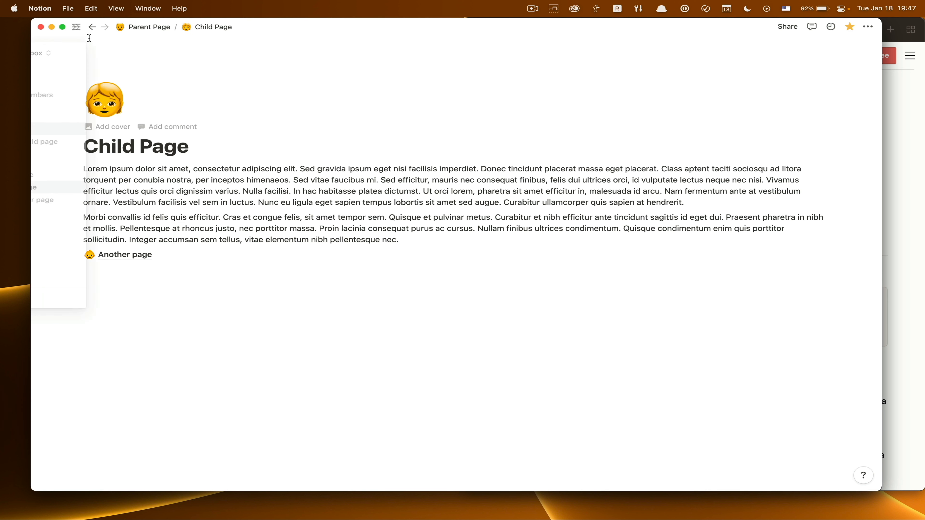
{"action": "left_click", "coordinate": [76, 26]}
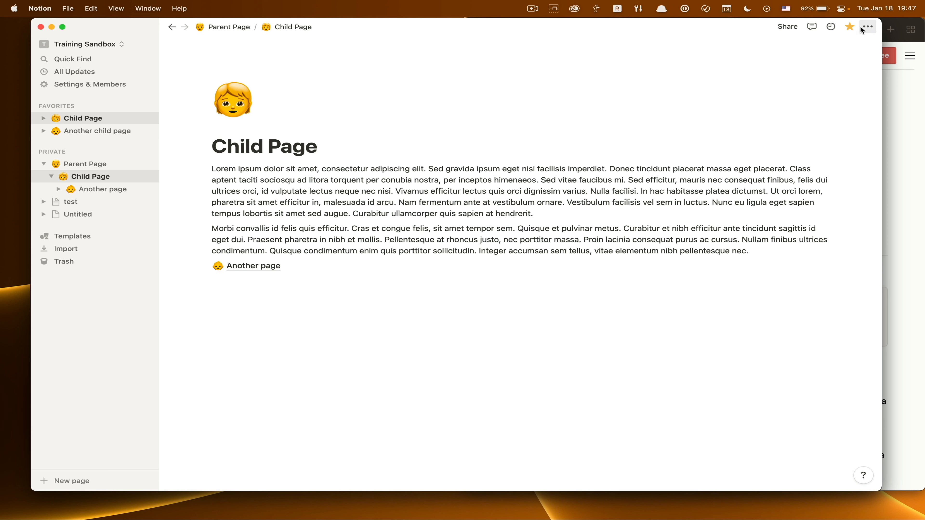
Turn off Full width for Child Page and look at its page customization options.
{"action": "left_click", "coordinate": [868, 26]}
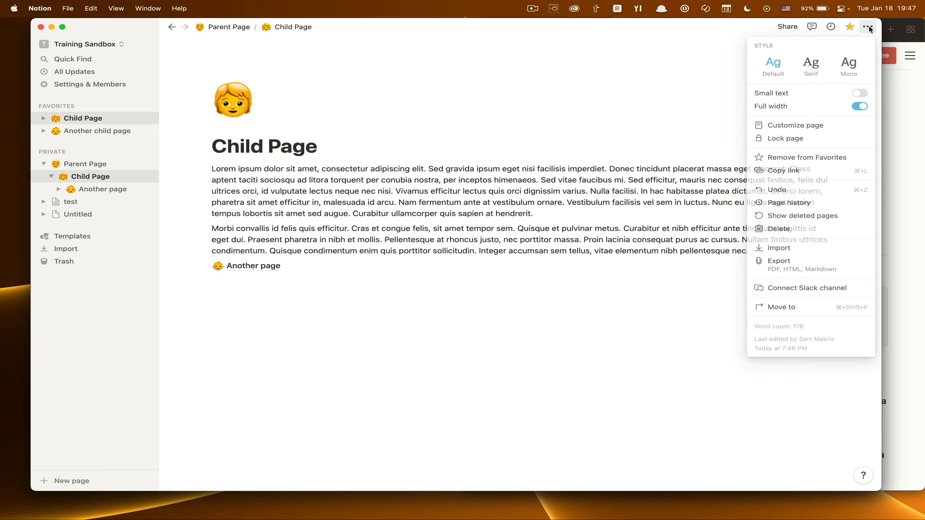
{"action": "left_click", "coordinate": [859, 106]}
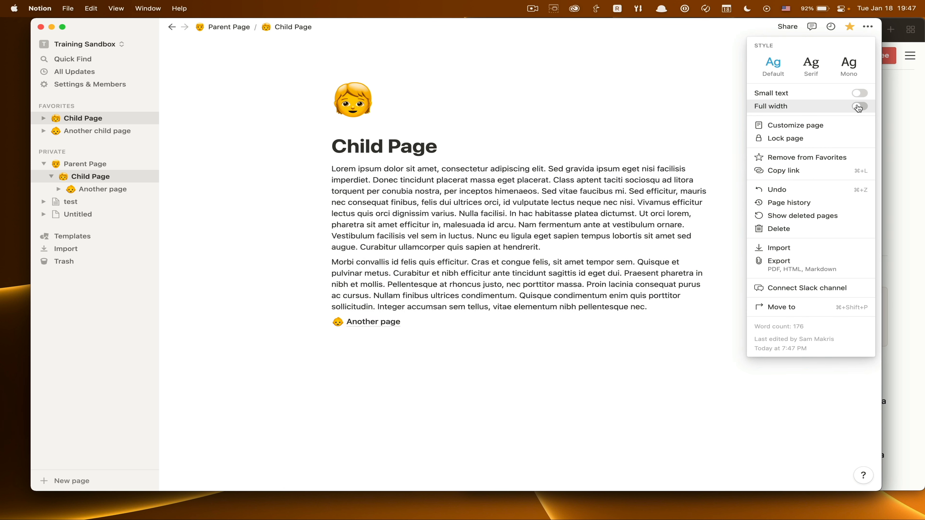
{"action": "left_click", "coordinate": [801, 126]}
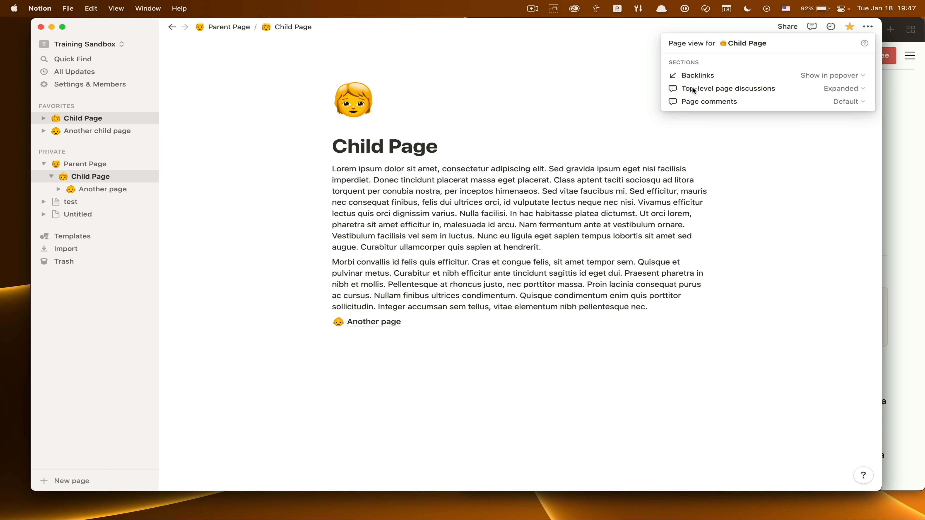
{"action": "left_click", "coordinate": [544, 117]}
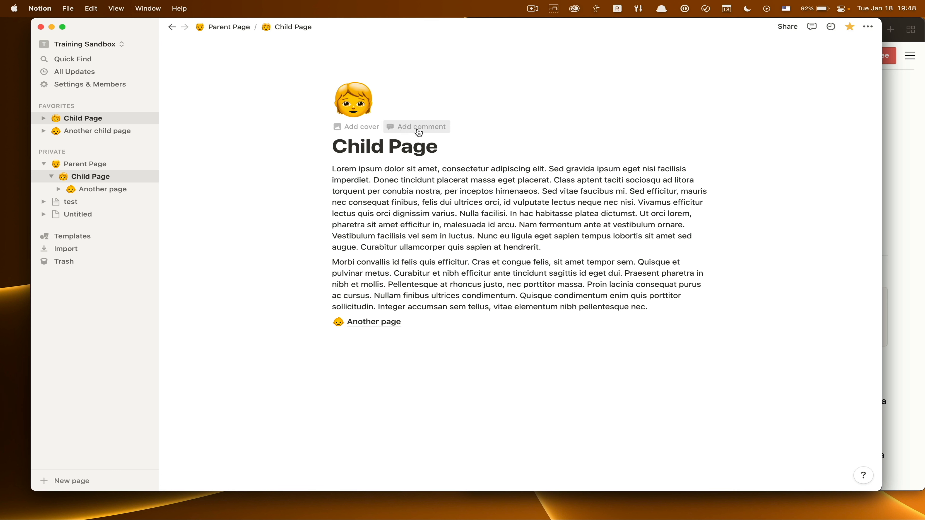
Open a comment field under Child Page's title and set the page's top-level page discussions to Off.
{"action": "left_click", "coordinate": [424, 132]}
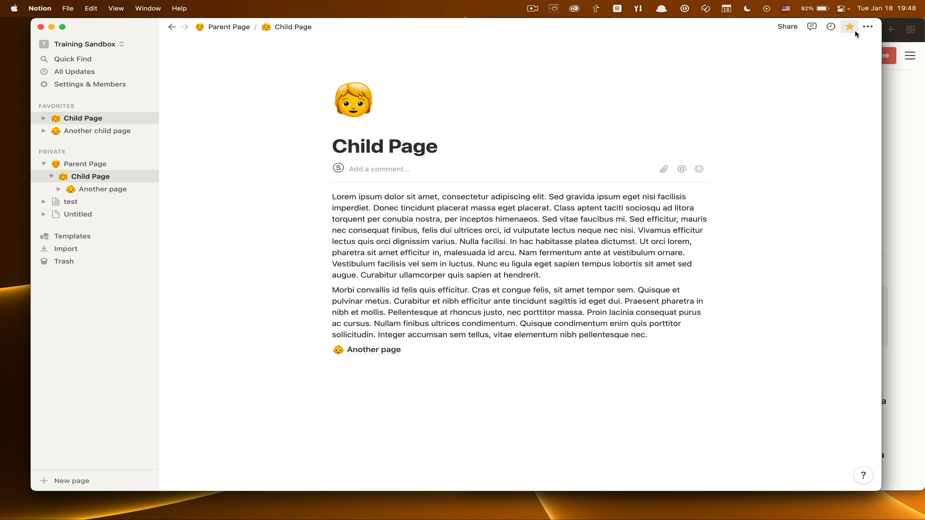
{"action": "left_click", "coordinate": [867, 28]}
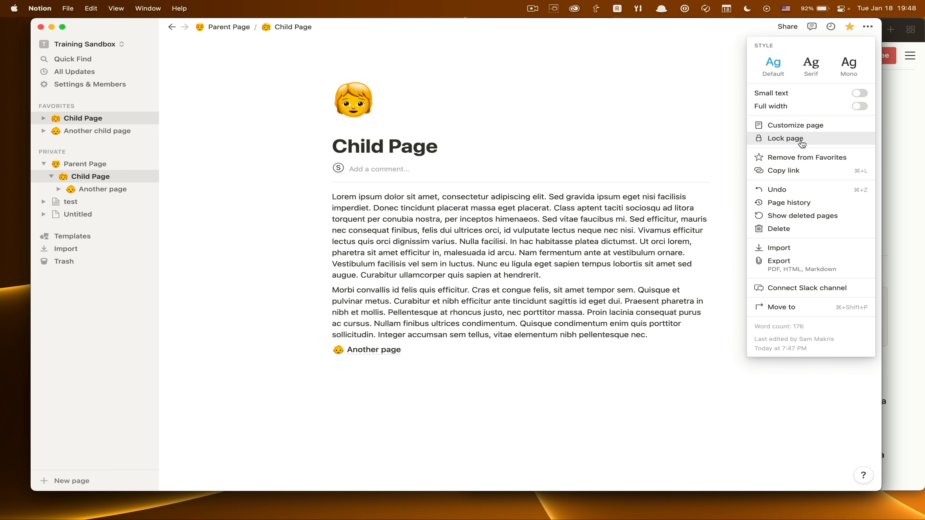
{"action": "left_click", "coordinate": [803, 127]}
{"action": "left_click", "coordinate": [838, 90]}
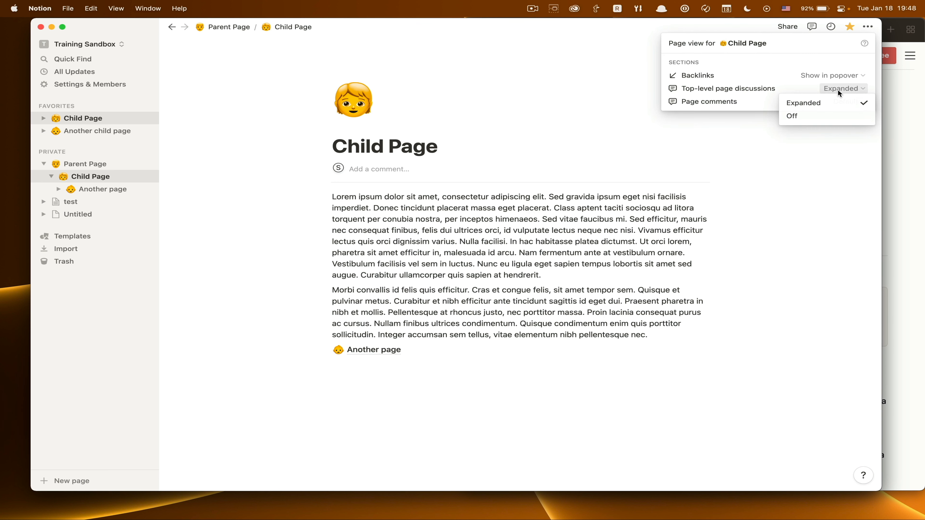
{"action": "left_click", "coordinate": [809, 116]}
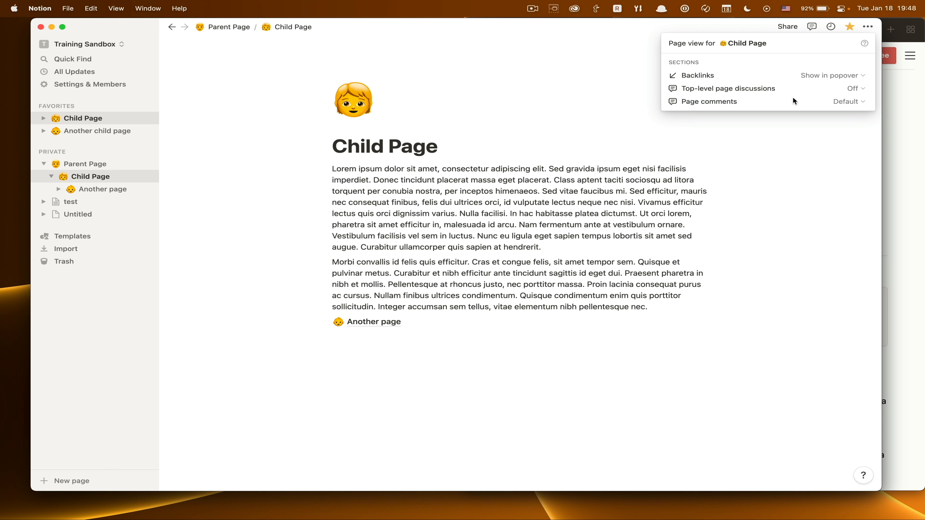
Set the page comments display of Child Page to Minimal.
{"action": "left_click", "coordinate": [855, 103]}
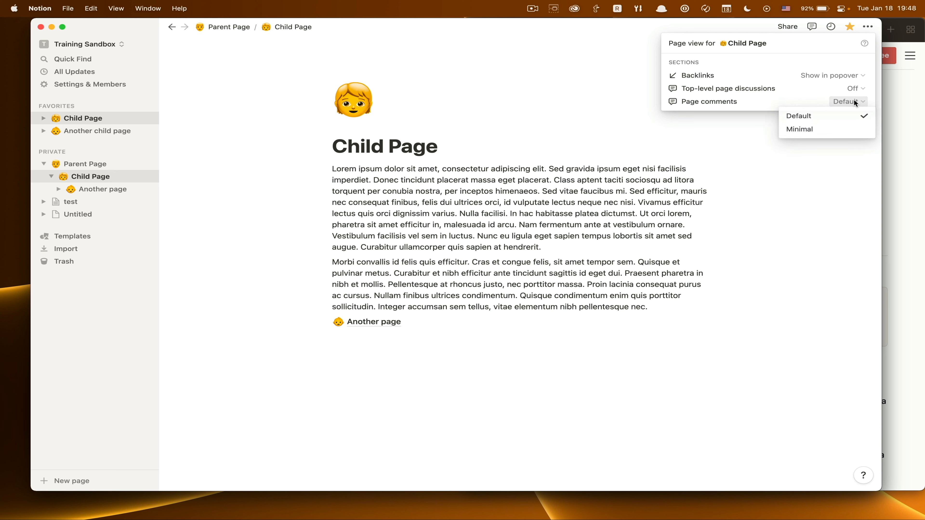
{"action": "left_click", "coordinate": [815, 130]}
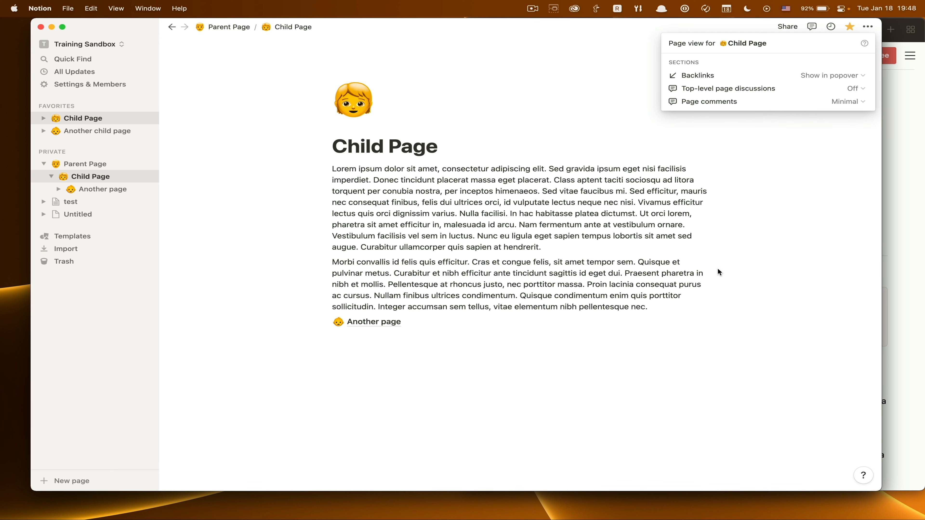
{"action": "left_click", "coordinate": [736, 271]}
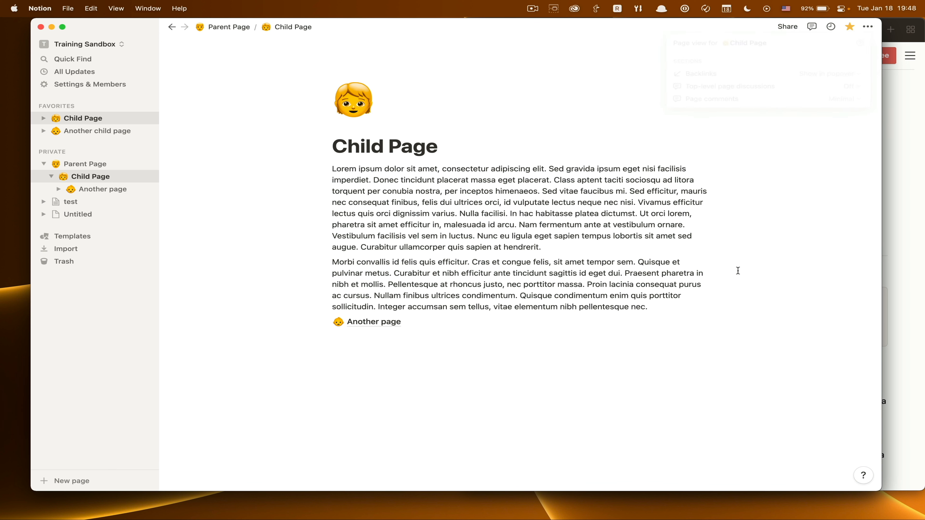
Set the page comments display of Parent Page to Minimal and view the comment attached to "hello".
{"action": "left_click", "coordinate": [98, 189]}
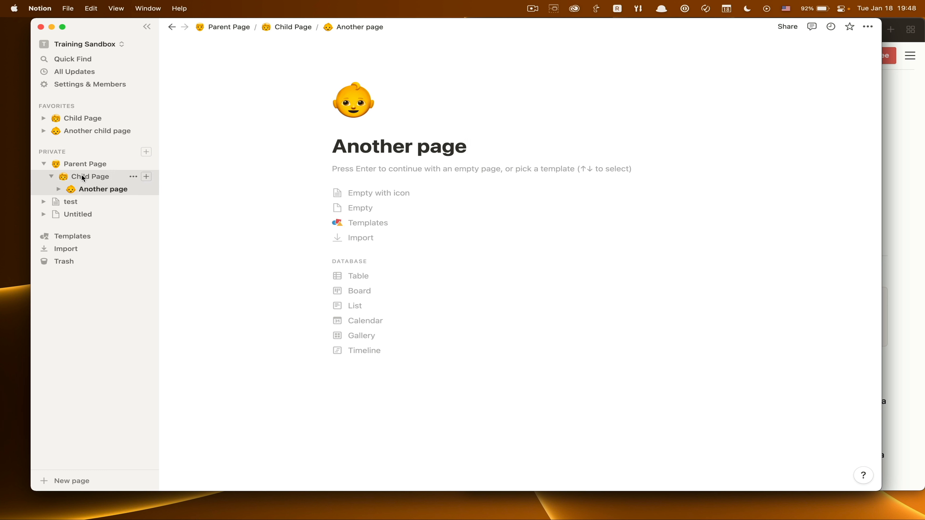
{"action": "left_click", "coordinate": [83, 164]}
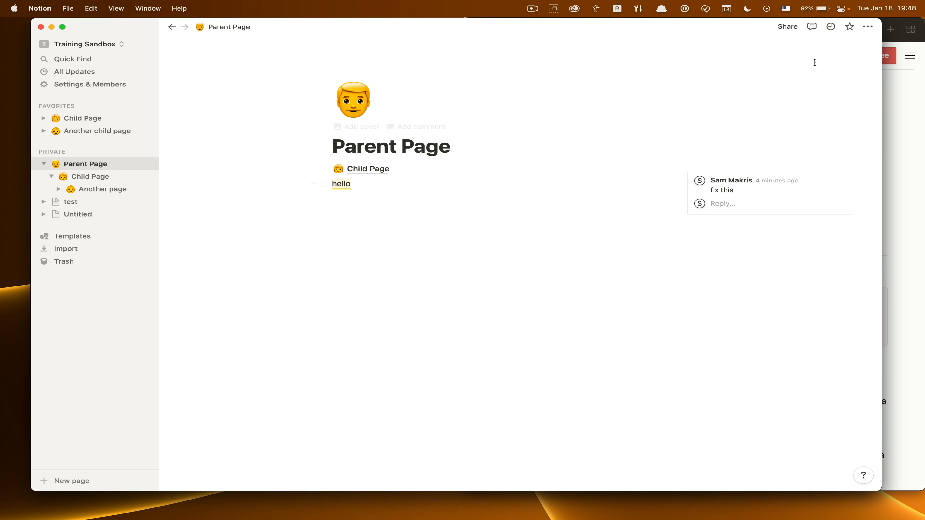
{"action": "left_click", "coordinate": [868, 26]}
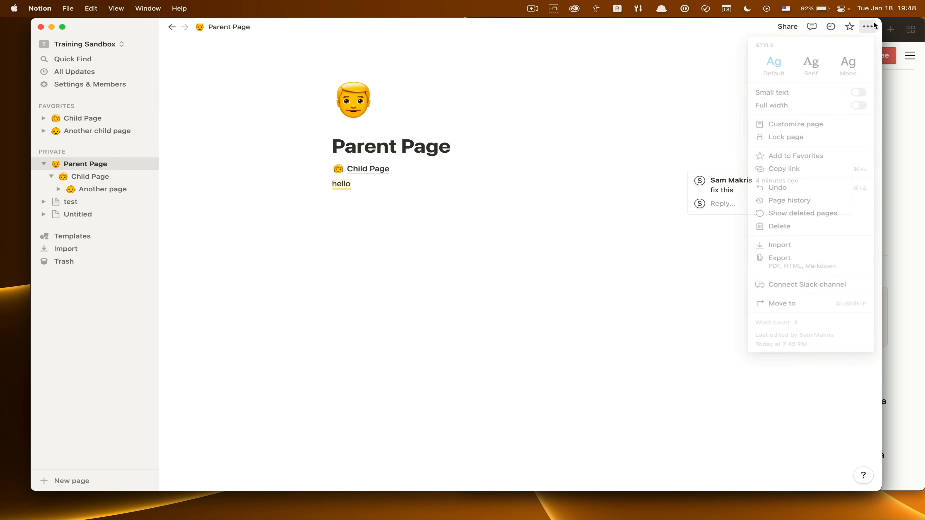
{"action": "left_click", "coordinate": [805, 126]}
{"action": "left_click", "coordinate": [847, 102]}
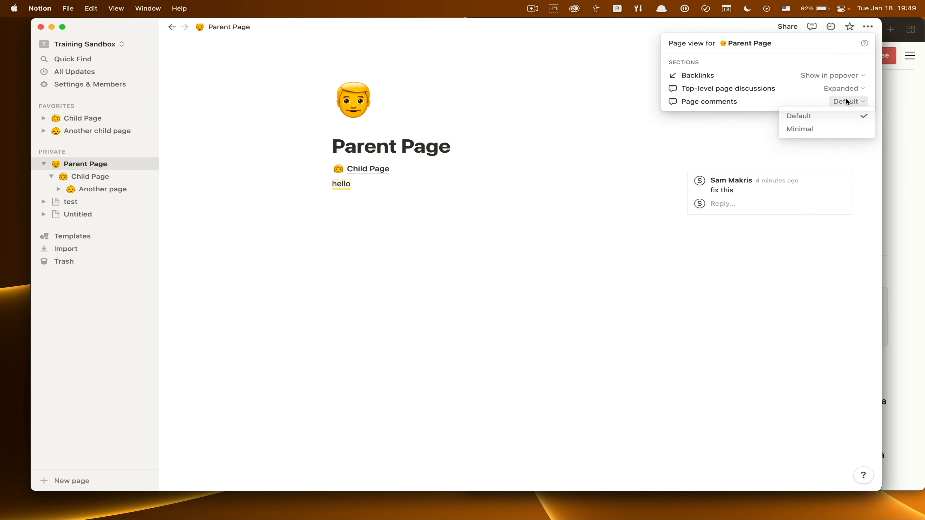
{"action": "left_click", "coordinate": [832, 128]}
{"action": "left_click", "coordinate": [643, 256]}
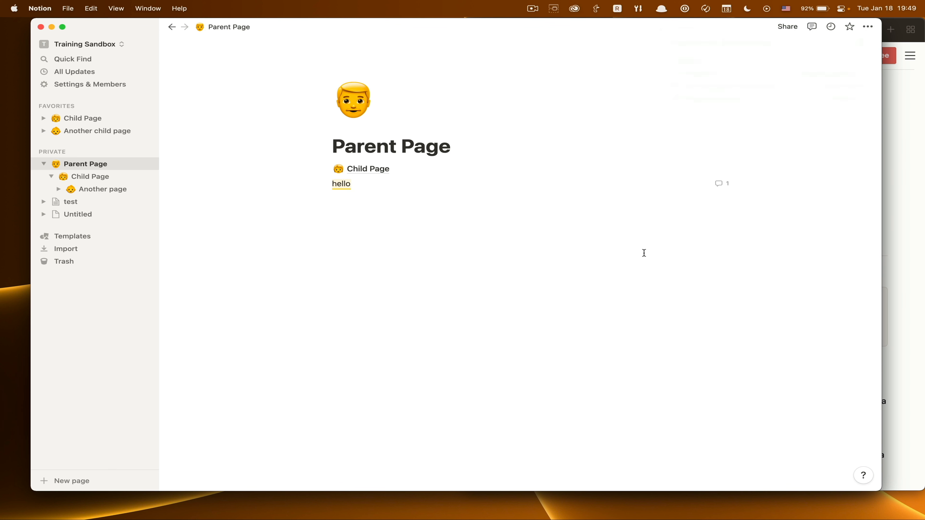
{"action": "left_click", "coordinate": [722, 185]}
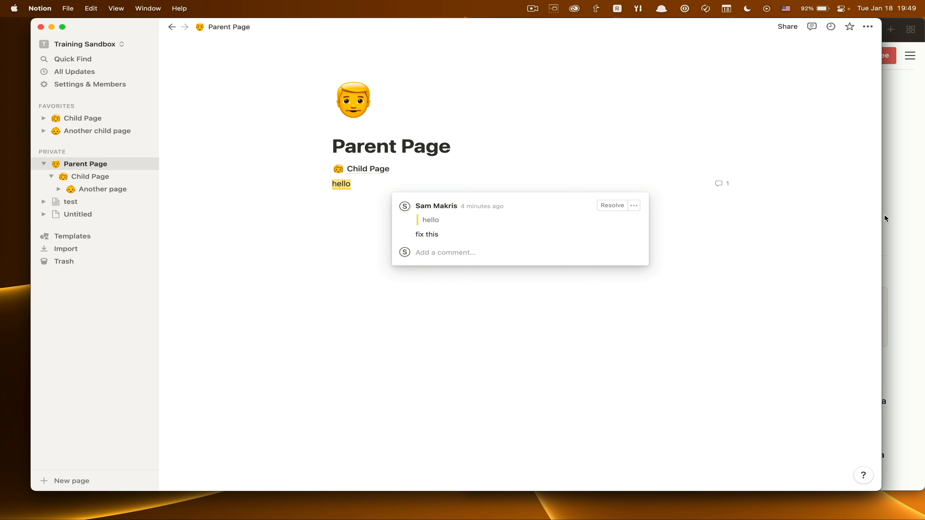
{"action": "left_click", "coordinate": [761, 245]}
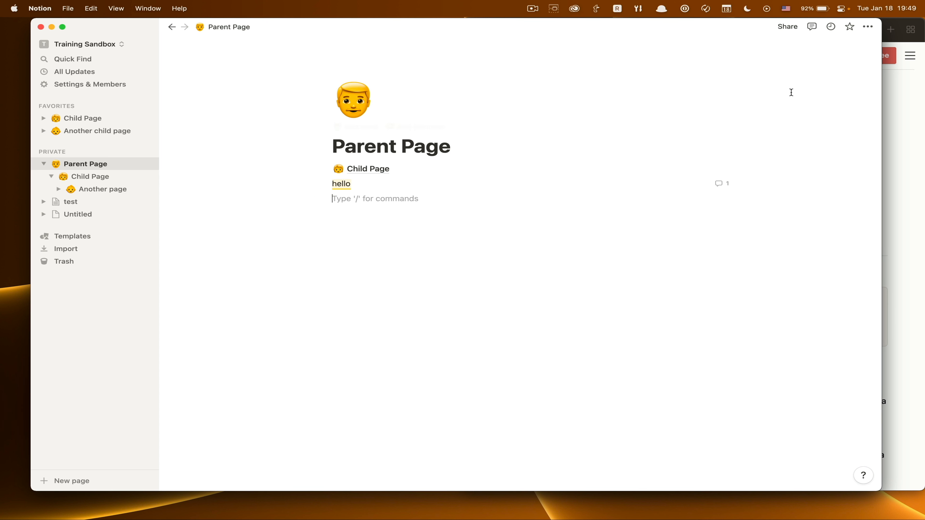
Lock Parent Page and try entering random text below "hello".
{"action": "left_click", "coordinate": [867, 25]}
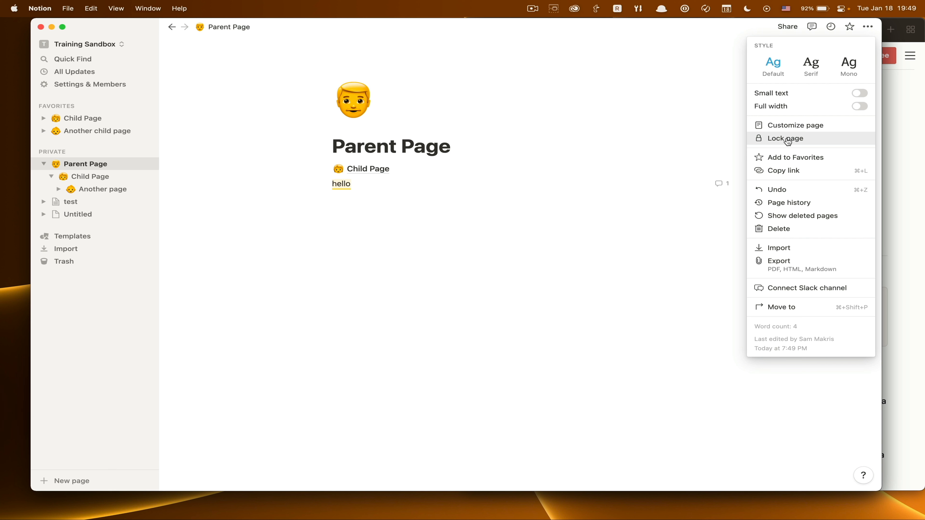
{"action": "left_click", "coordinate": [787, 140]}
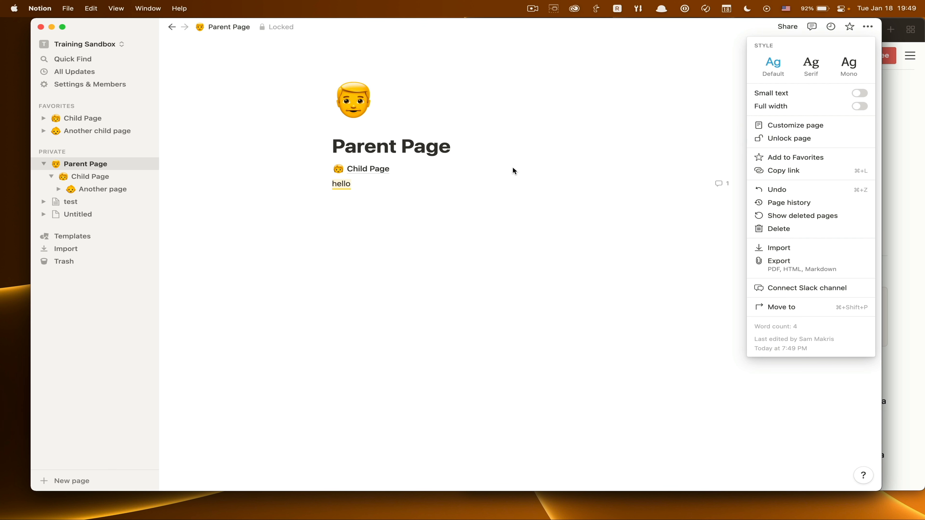
{"action": "left_click", "coordinate": [478, 214]}
{"action": "type", "text": "elkfdk"}
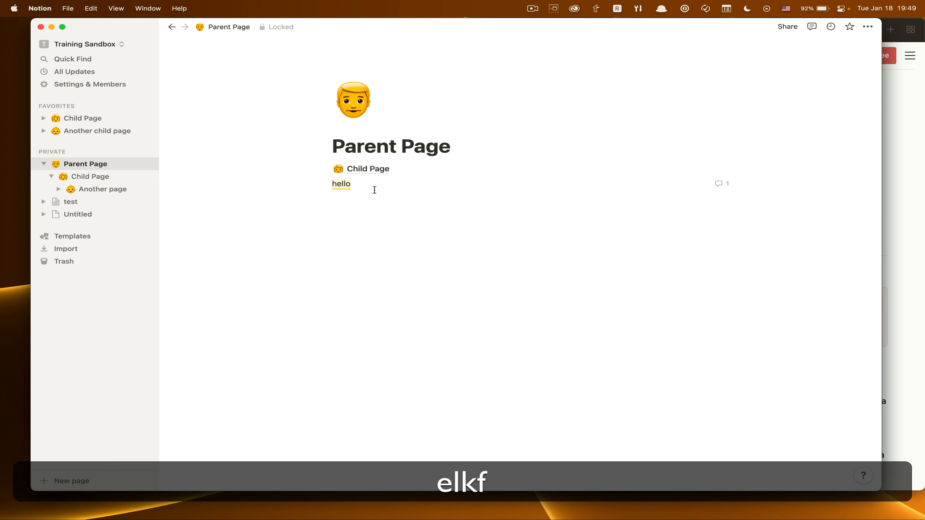
Unlock Parent Page for editing and remove the empty line added below "hello".
{"action": "type", "text": "k"}
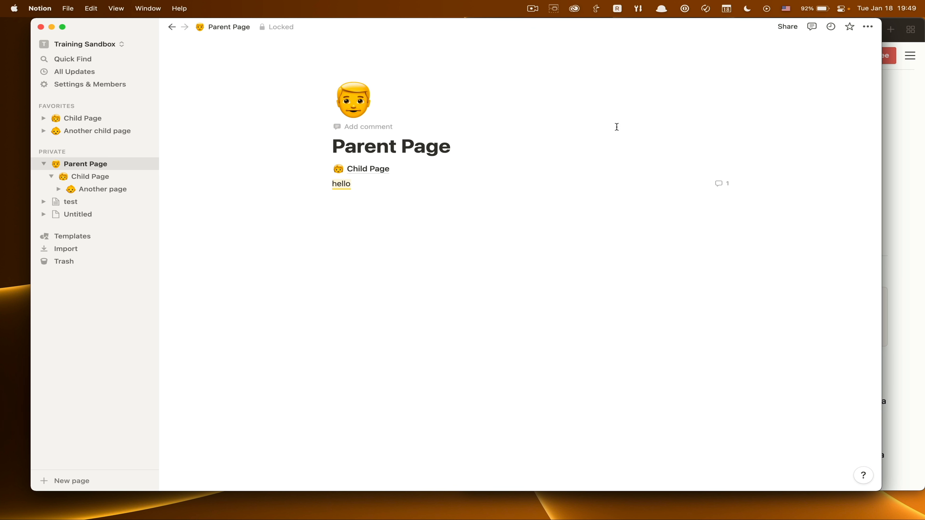
{"action": "left_click", "coordinate": [868, 28]}
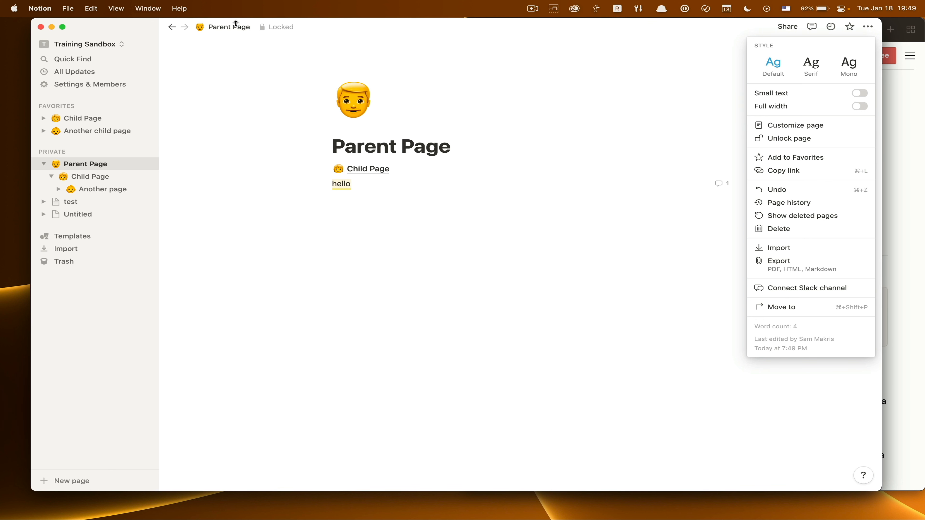
{"action": "left_click", "coordinate": [329, 80]}
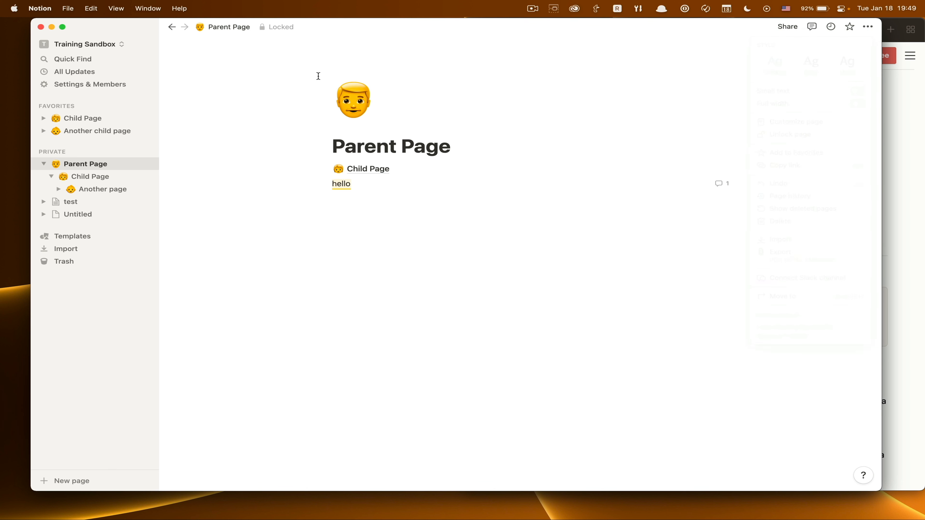
{"action": "left_click", "coordinate": [280, 26]}
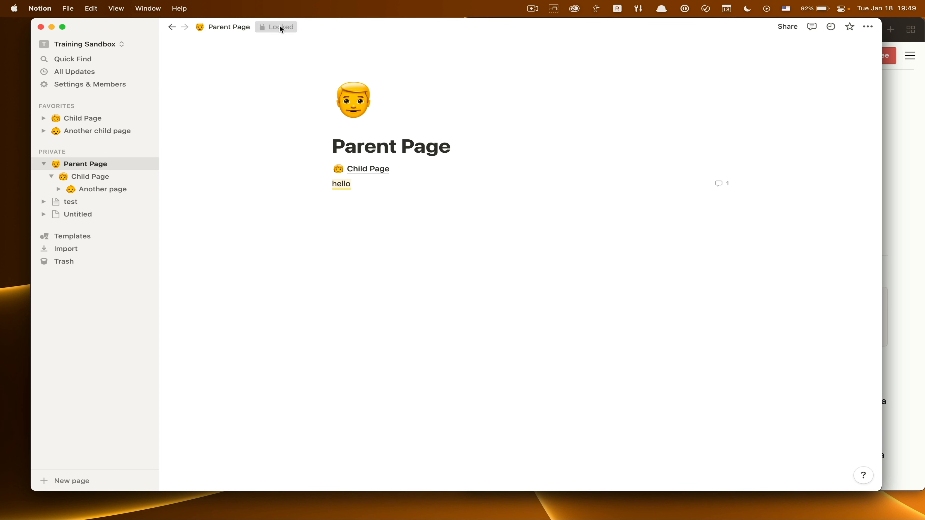
{"action": "left_click", "coordinate": [385, 211]}
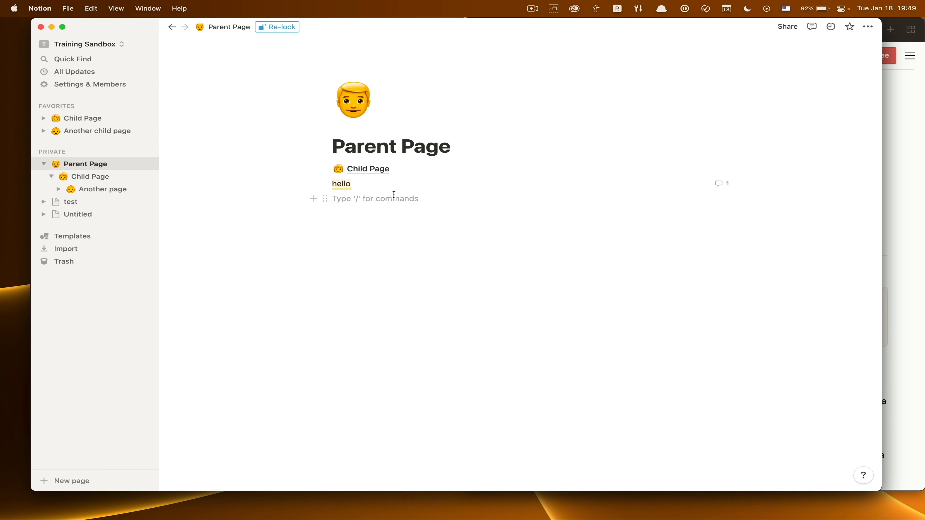
{"action": "key", "text": "BackSpace"}
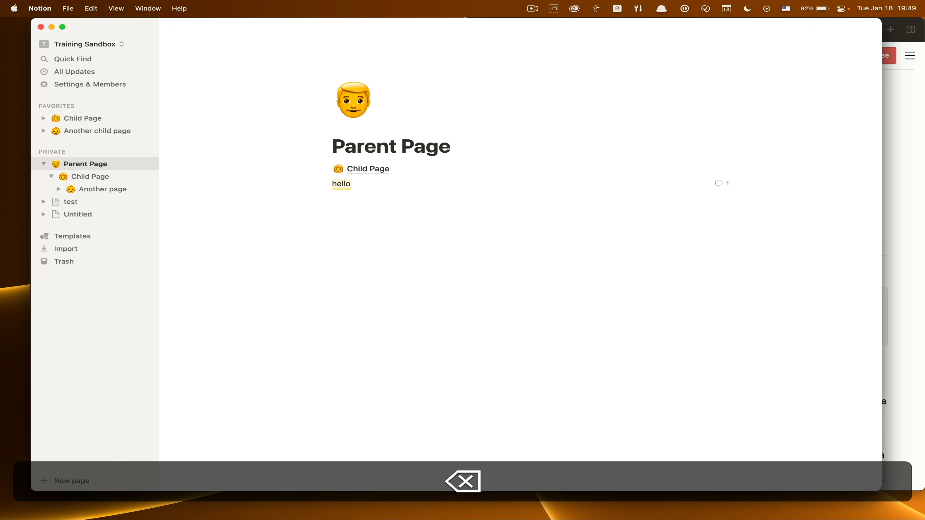
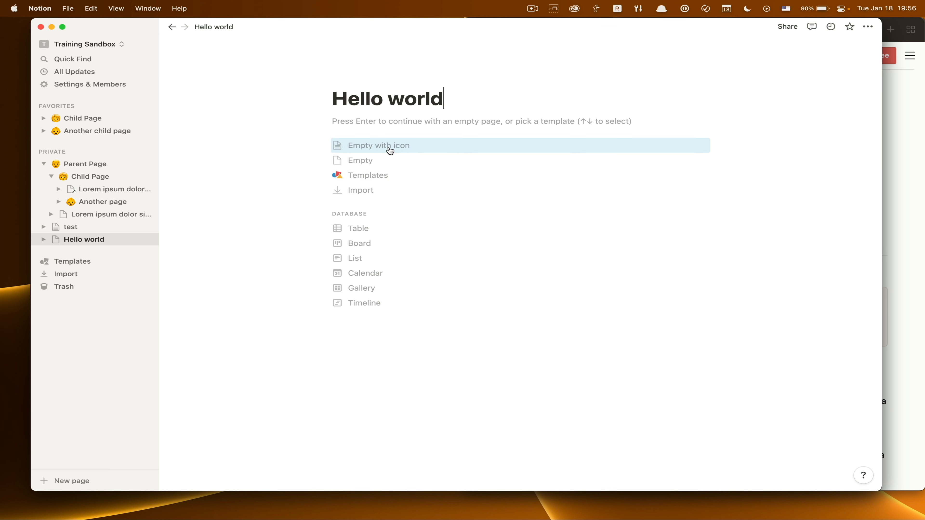
Continue the Hello world page with the Empty with icon option and open its page icon choices.
{"action": "mouse_move", "coordinate": [367, 87]}
{"action": "key", "text": "Return"}
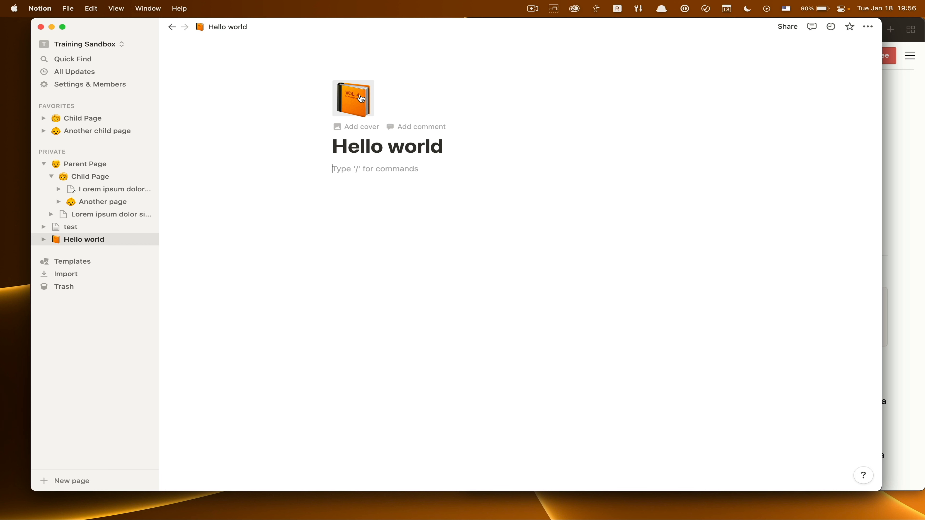
{"action": "left_click", "coordinate": [362, 98]}
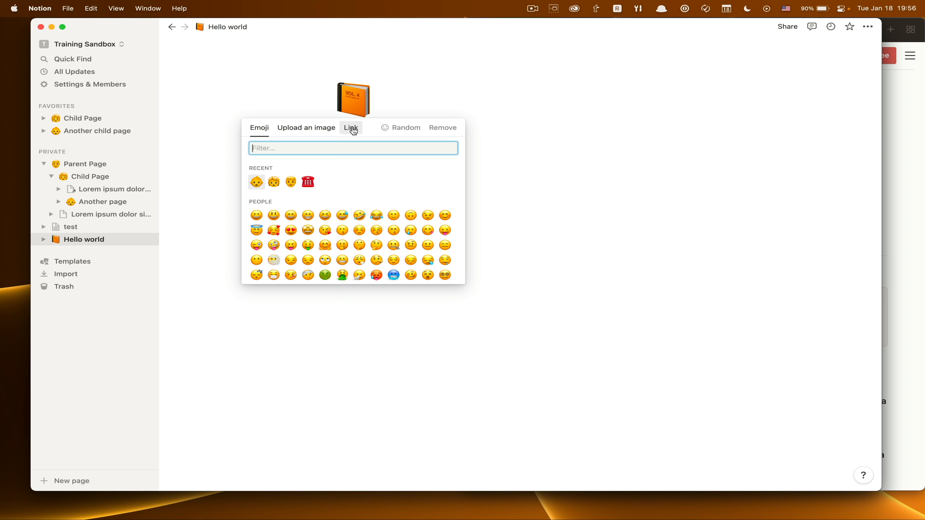
Search the web in Safari for "pie image" and copy the link of the Sweet Potato Pie picture.
{"action": "key", "text": "alt"}
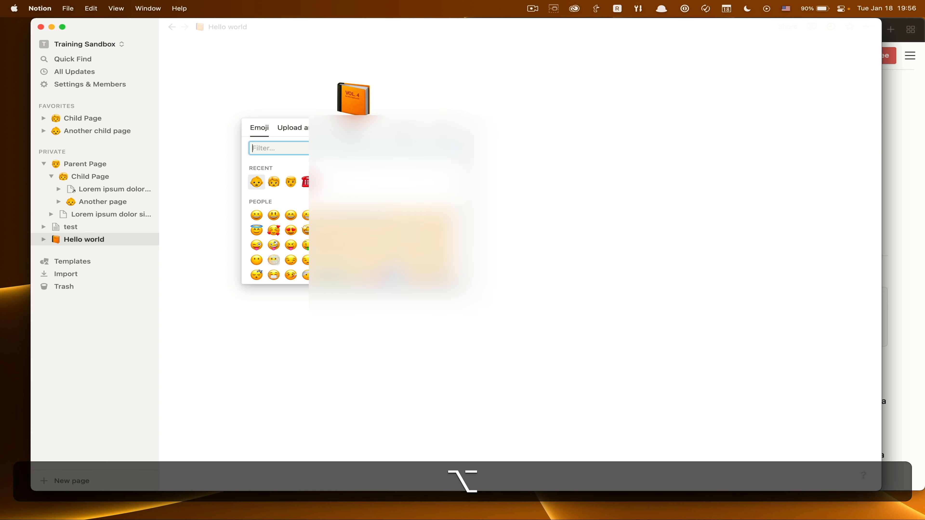
{"action": "key", "text": "alt+space"}
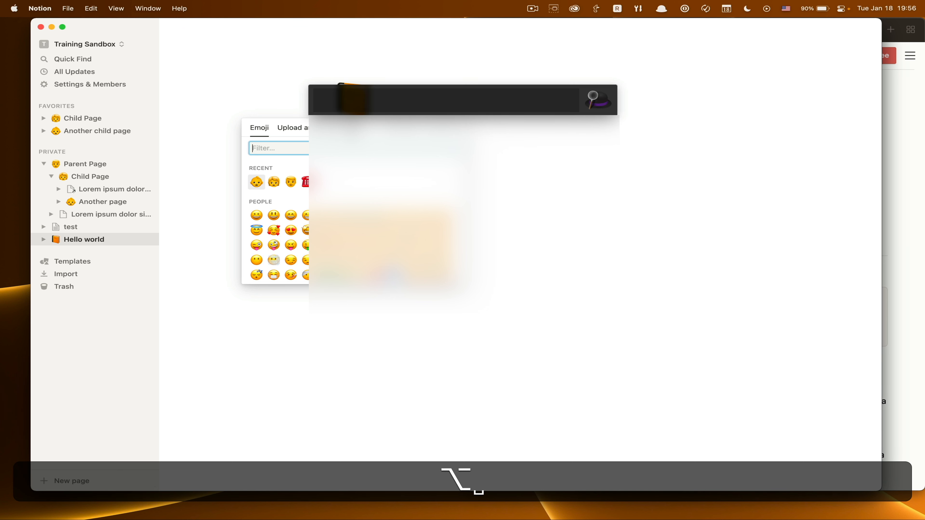
{"action": "type", "text": "pi"}
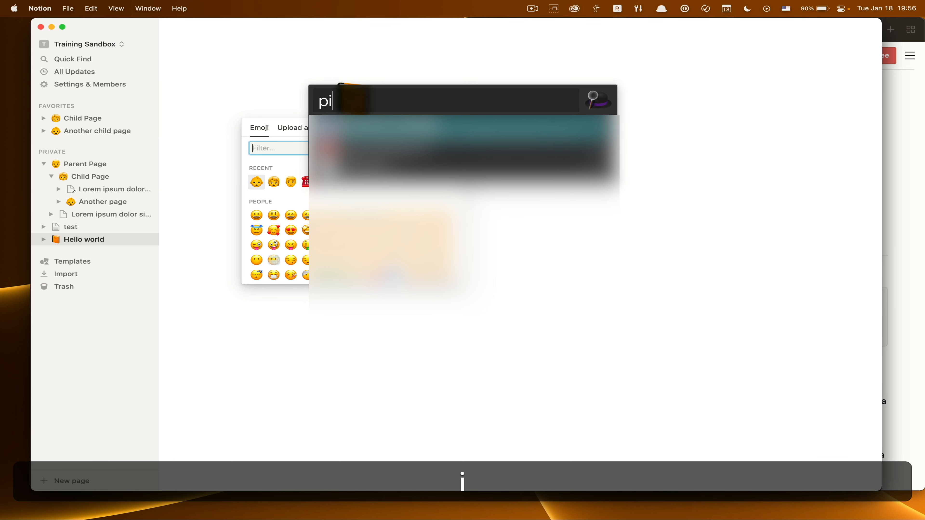
{"action": "type", "text": "e image"}
{"action": "key", "text": "Return"}
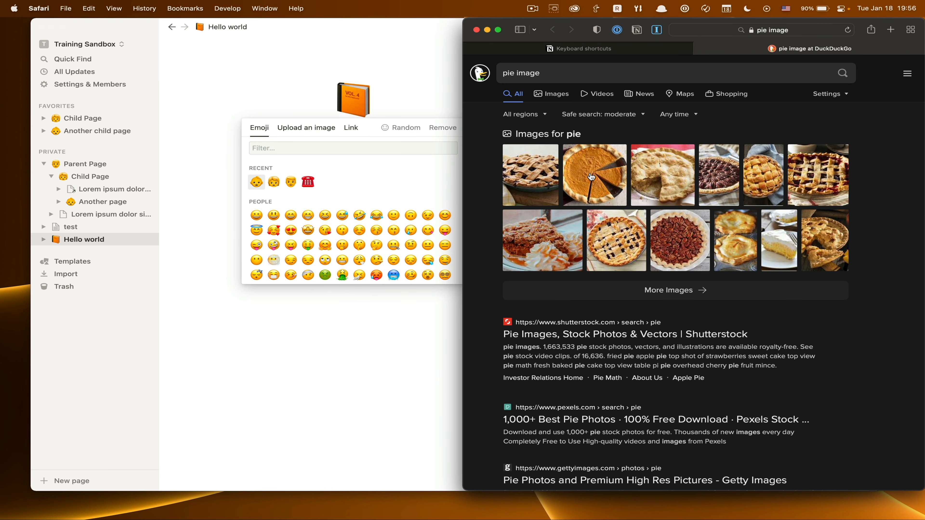
{"action": "left_click", "coordinate": [591, 177]}
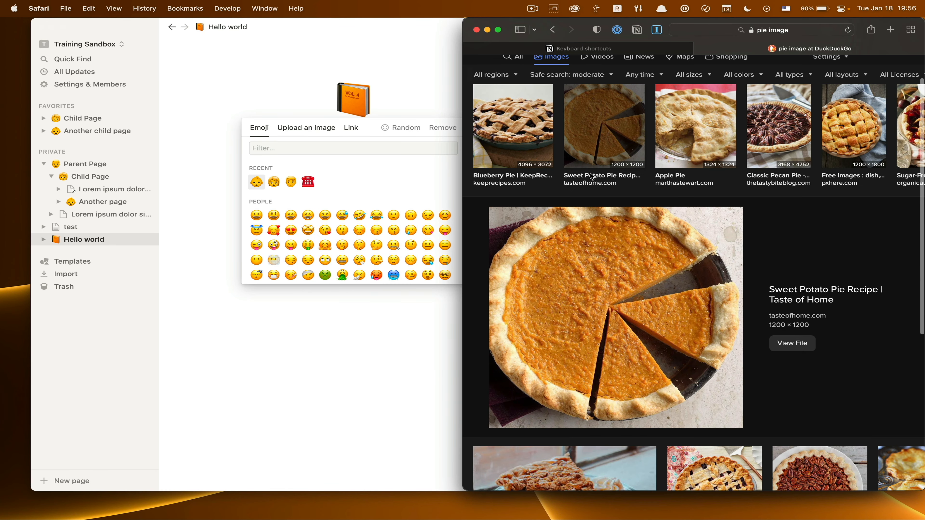
{"action": "right_click", "coordinate": [593, 290]}
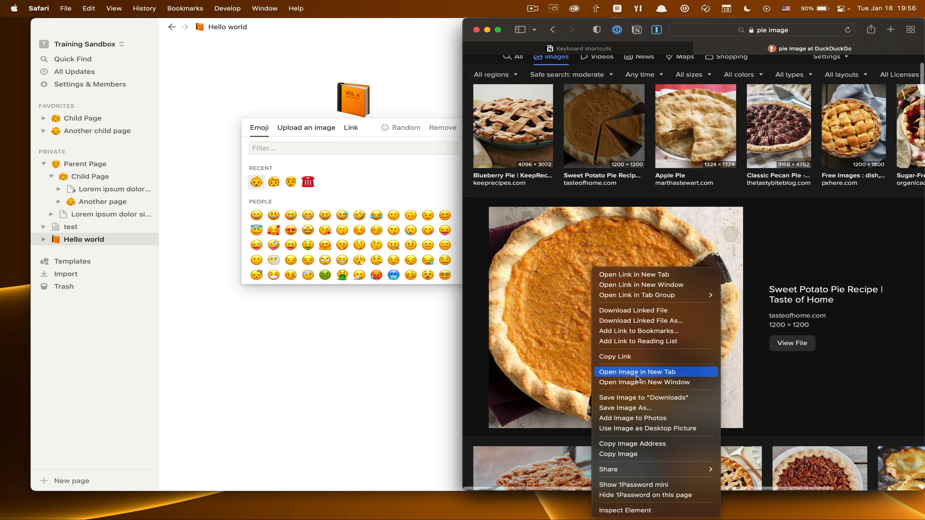
{"action": "left_click", "coordinate": [637, 358]}
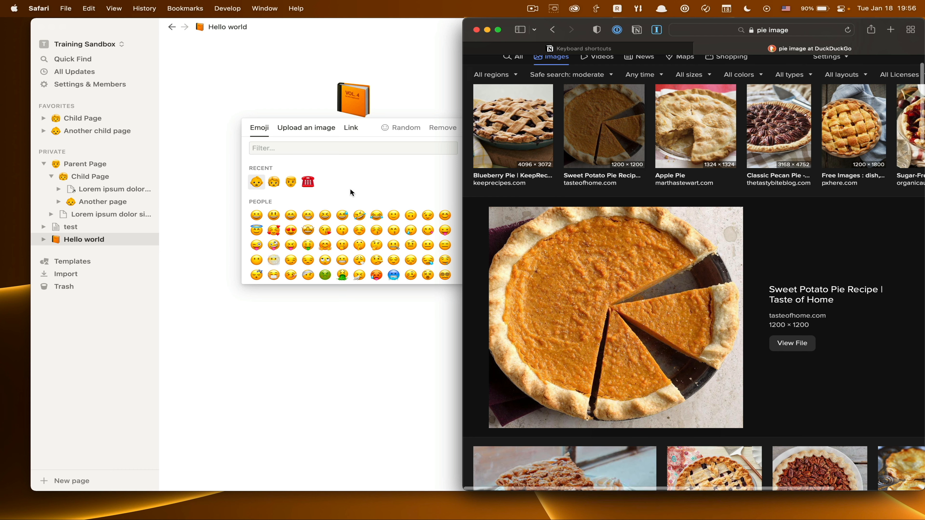
{"action": "left_click", "coordinate": [323, 148]}
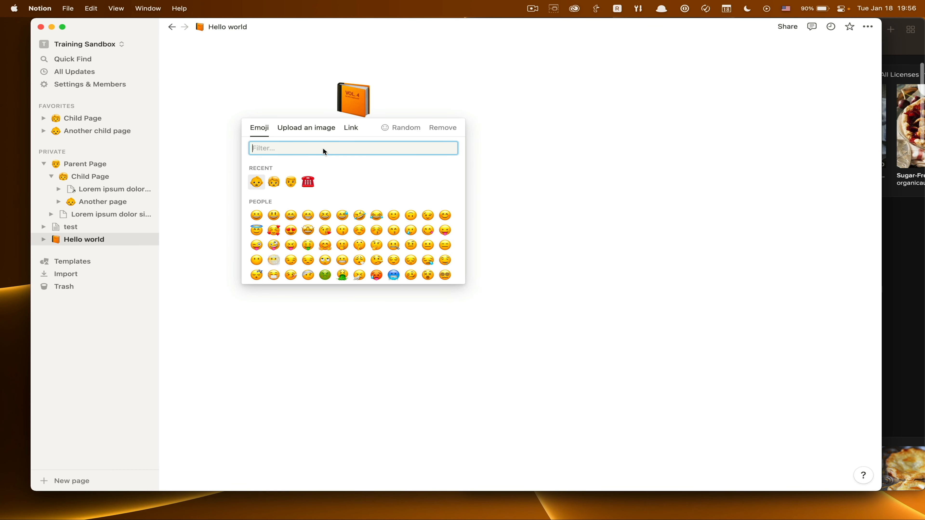
{"action": "key", "text": "super+v"}
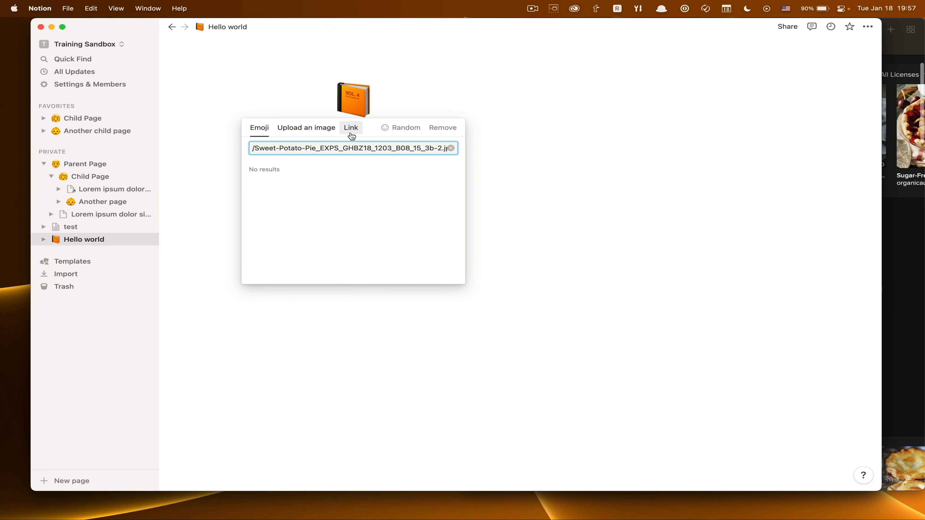
{"action": "key", "text": "Return"}
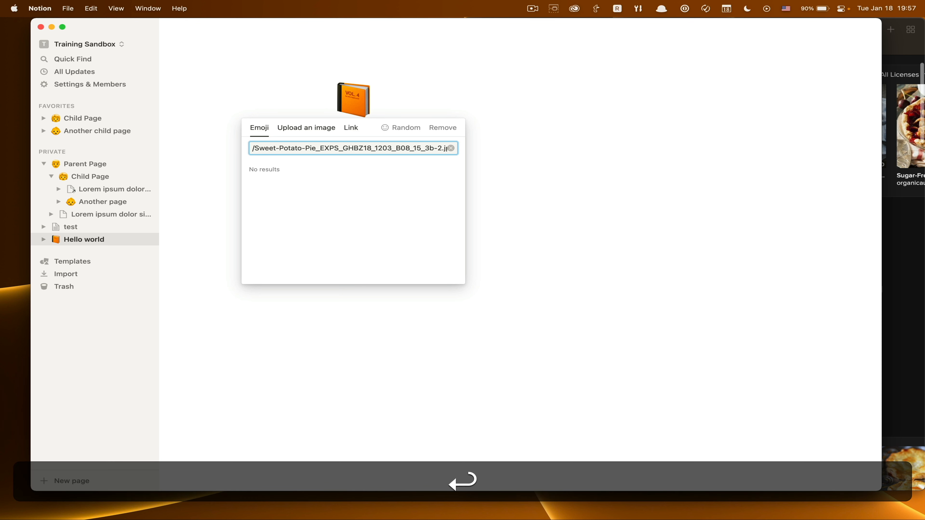
Set Hello world's page icon from the copied pie image link and view the icon choices from its sidebar entry.
{"action": "left_click", "coordinate": [351, 127]}
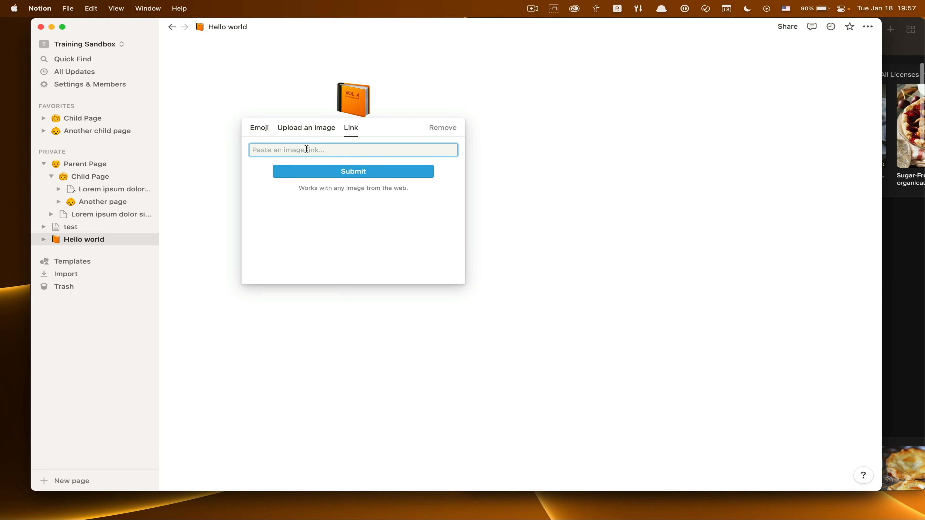
{"action": "key", "text": "cmd+v"}
{"action": "left_click", "coordinate": [334, 174]}
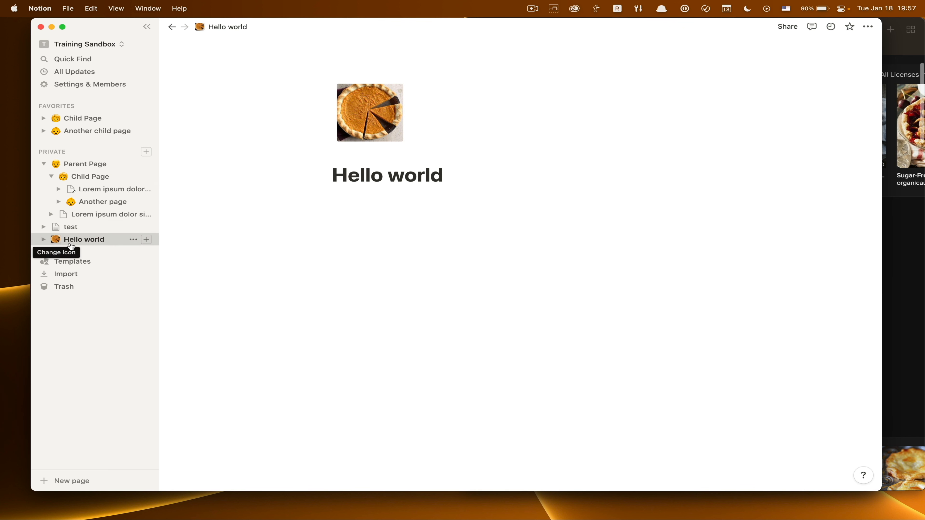
{"action": "left_click", "coordinate": [55, 240]}
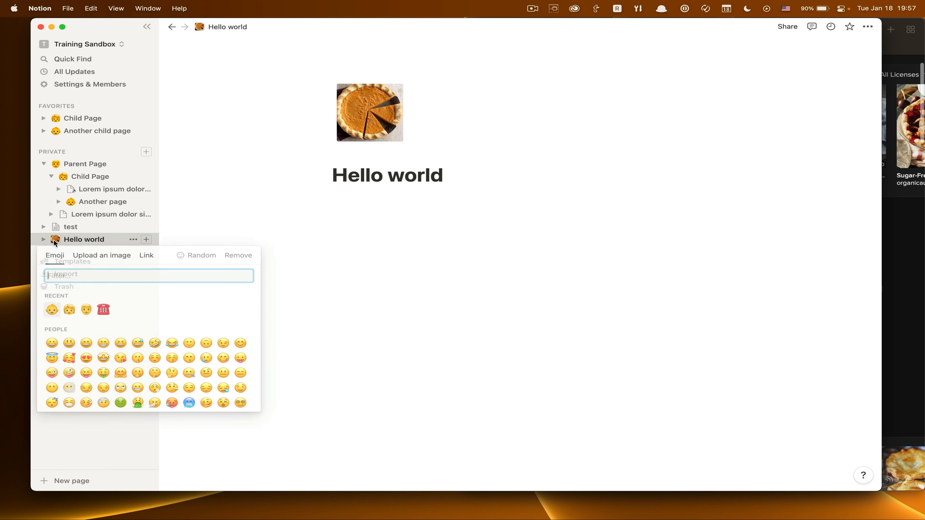
{"action": "left_click", "coordinate": [460, 263]}
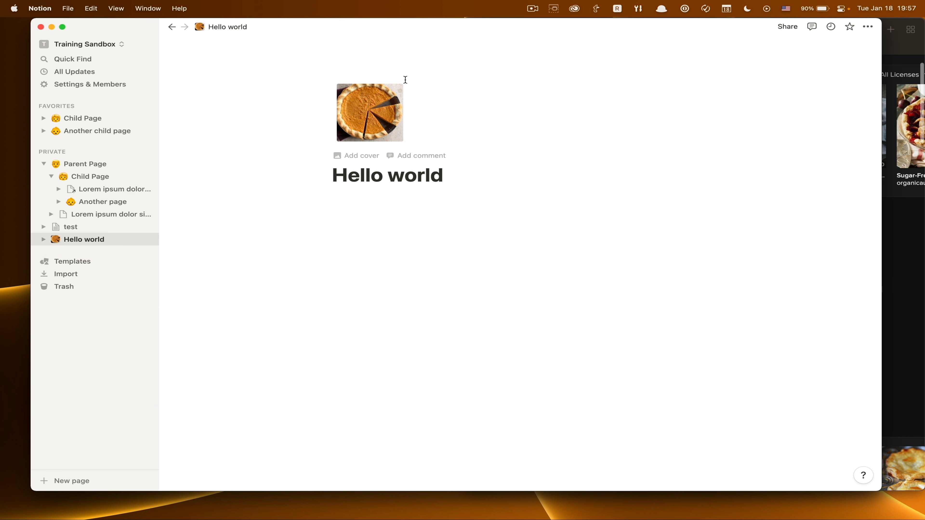
Add a cover to Hello world and browse the Gallery, Upload and Link sources for changing it.
{"action": "left_click", "coordinate": [372, 160]}
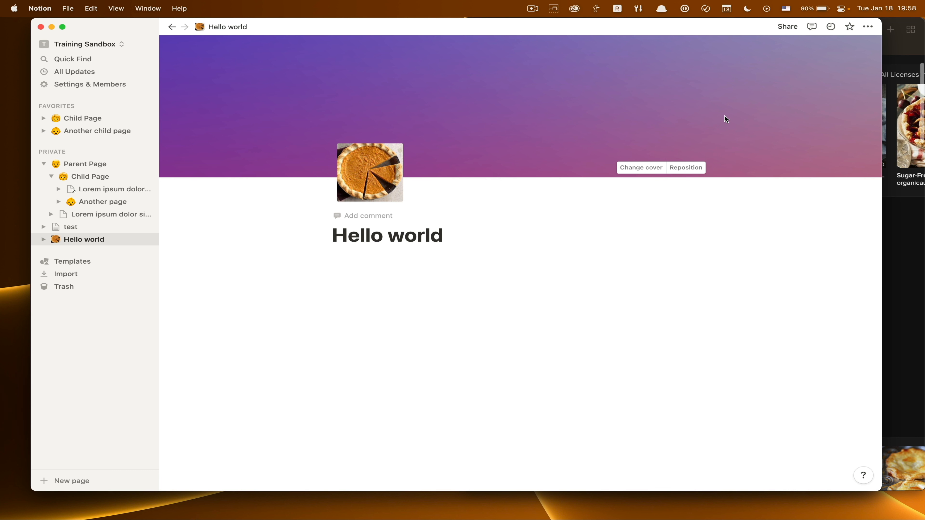
{"action": "left_click", "coordinate": [630, 167]}
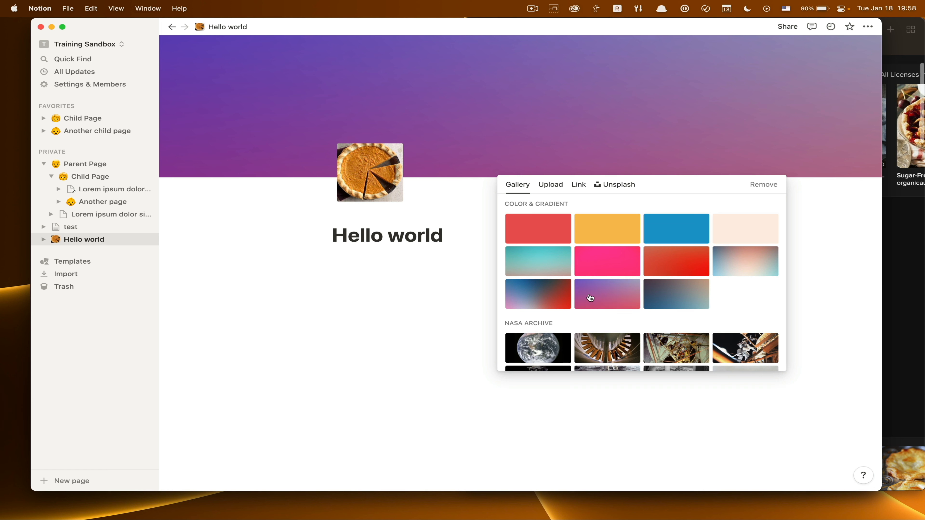
{"action": "scroll", "coordinate": [599, 292], "scroll_direction": "down", "scroll_amount": 5}
{"action": "scroll", "coordinate": [600, 289], "scroll_direction": "down", "scroll_amount": 15}
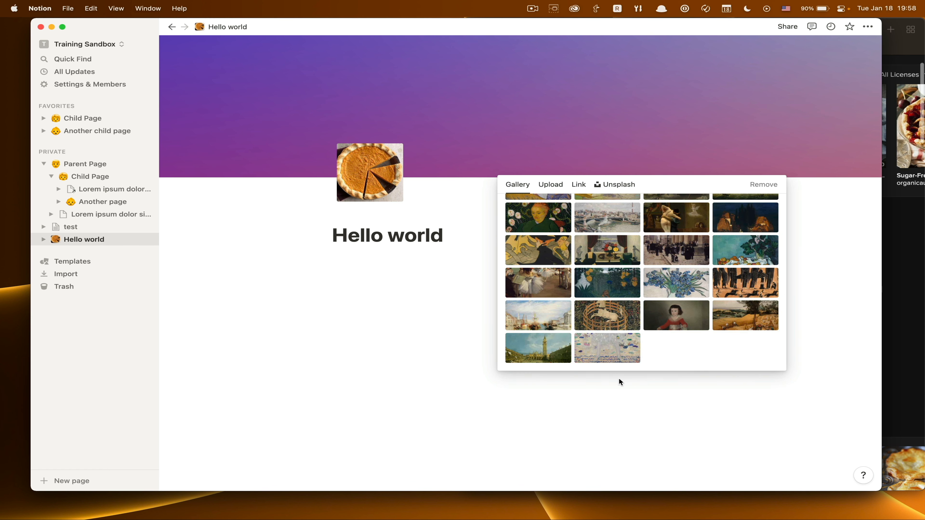
{"action": "left_click", "coordinate": [549, 184]}
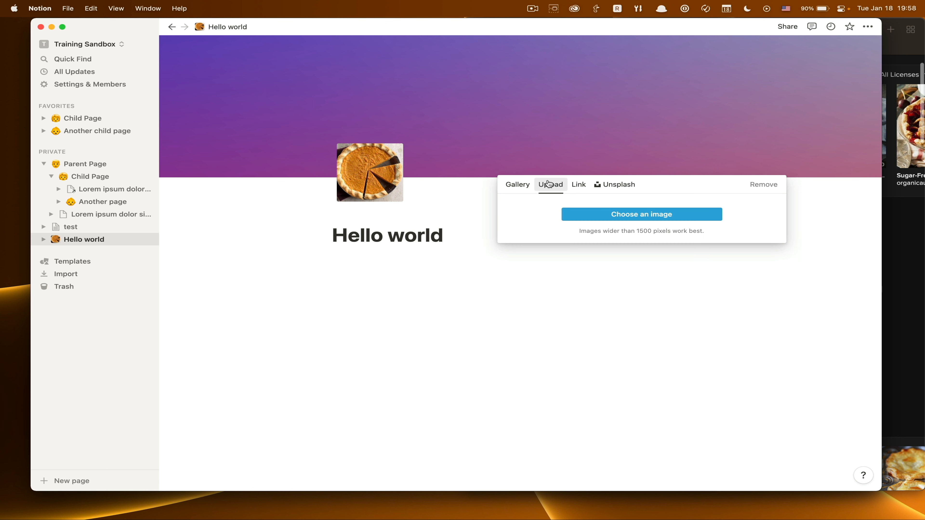
{"action": "left_click", "coordinate": [580, 186]}
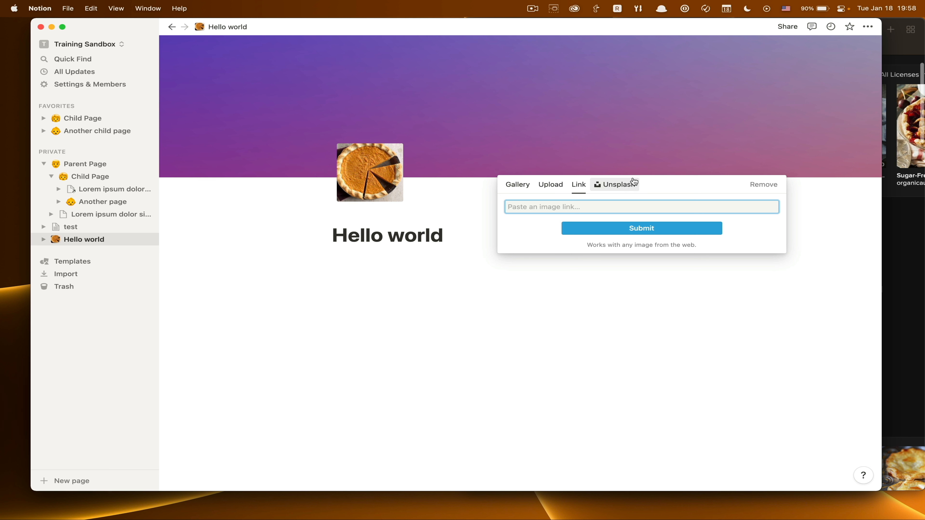
Search Unsplash for "pie" and set the second photo, a lattice pie on a dark background, as the cover.
{"action": "left_click", "coordinate": [621, 189]}
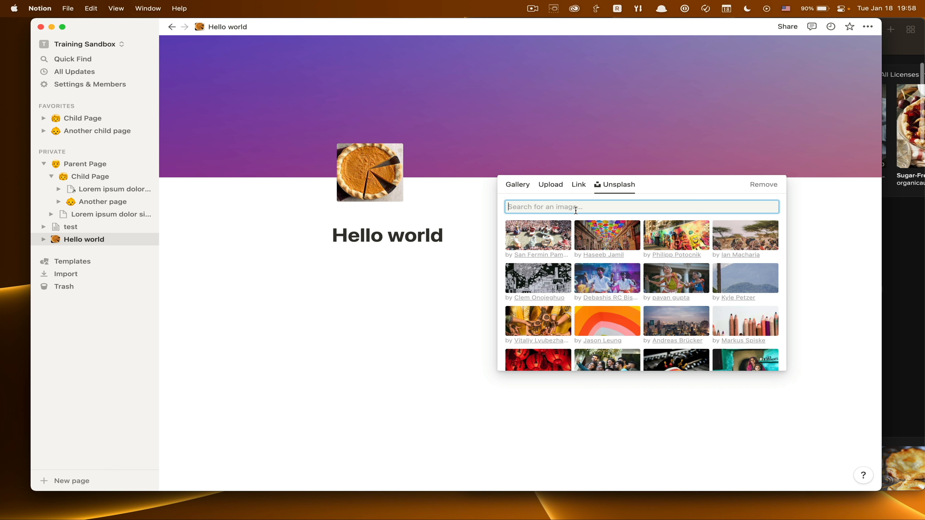
{"action": "type", "text": "pie"}
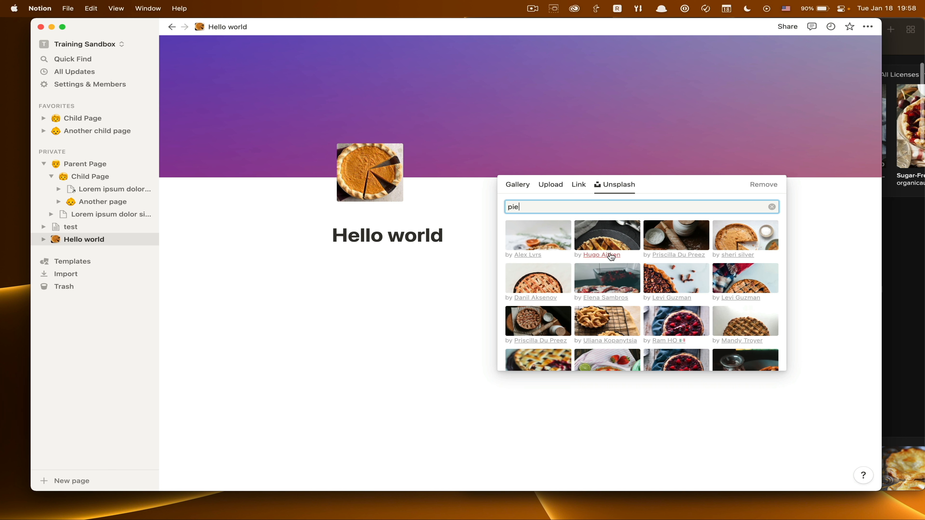
{"action": "left_click", "coordinate": [614, 242]}
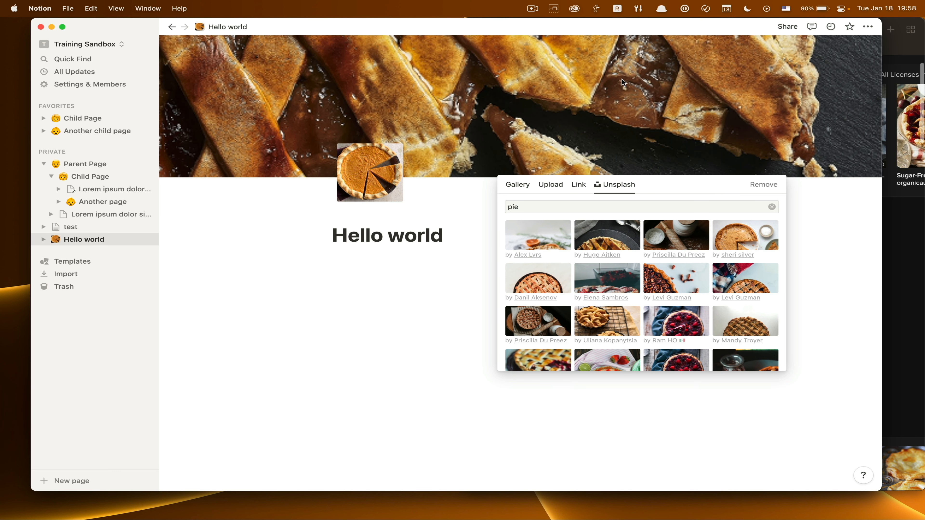
{"action": "left_click", "coordinate": [623, 105]}
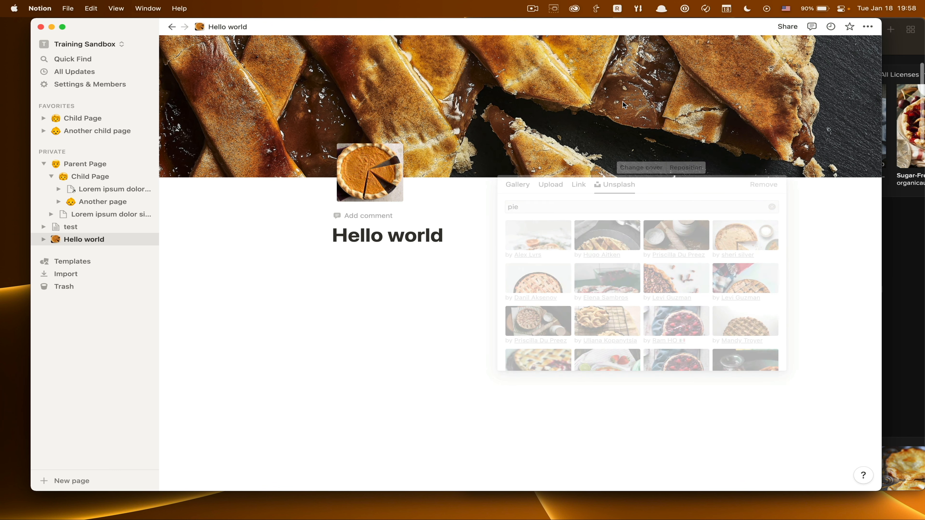
Shift the pie cover image upward, save its position, and open a comment field under the Hello world title.
{"action": "left_click", "coordinate": [686, 168]}
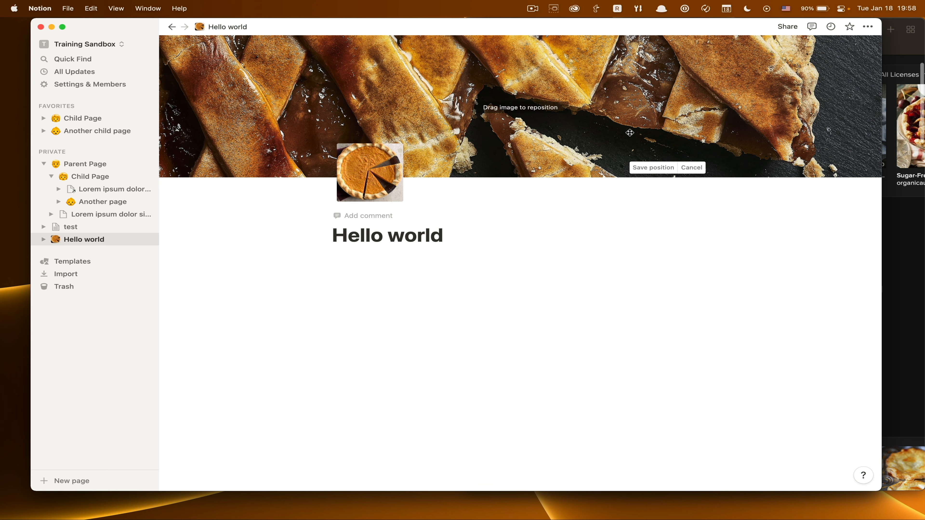
{"action": "left_click_drag", "start_coordinate": [630, 133], "coordinate": [621, 94]}
{"action": "left_click", "coordinate": [633, 168]}
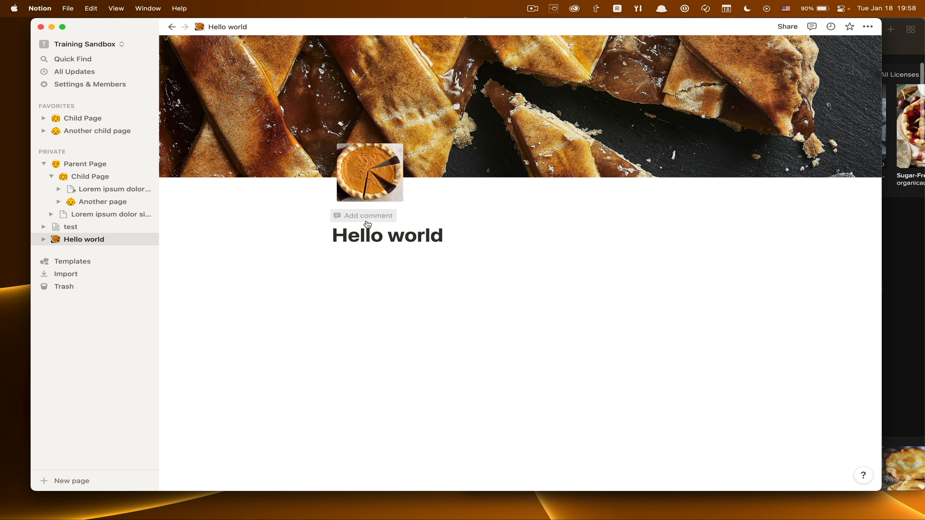
{"action": "left_click", "coordinate": [367, 223]}
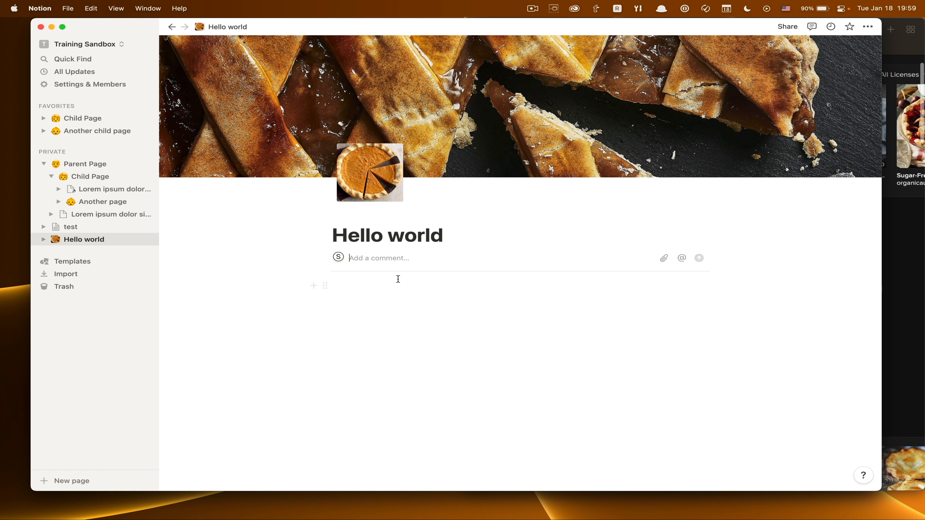
Browse the block types available for Hello world's empty body, from basic blocks to background colours, and close the list without inserting any.
{"action": "key", "text": "super+z"}
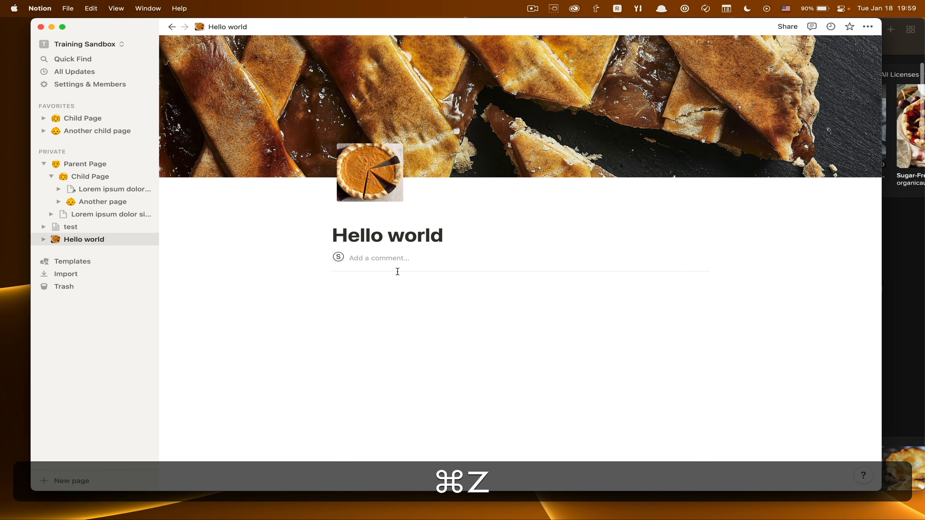
{"action": "left_click", "coordinate": [440, 311]}
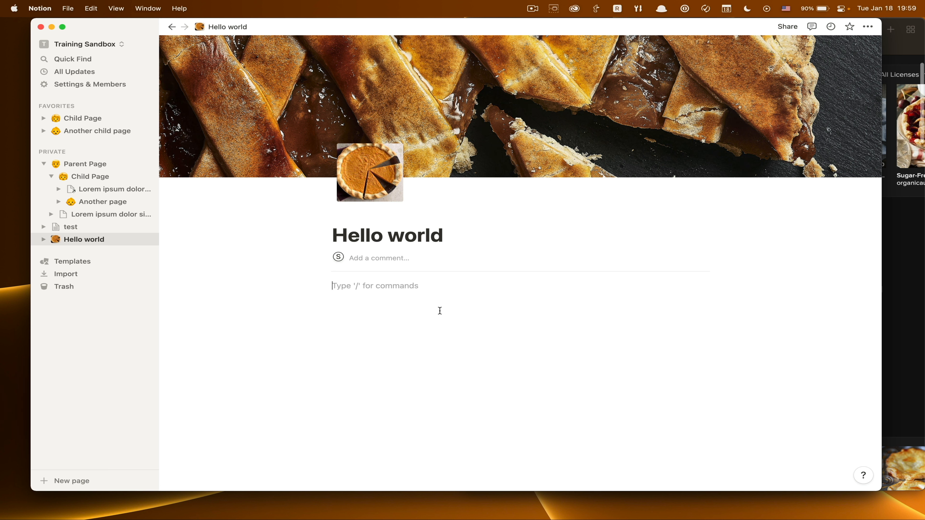
{"action": "type", "text": "/"}
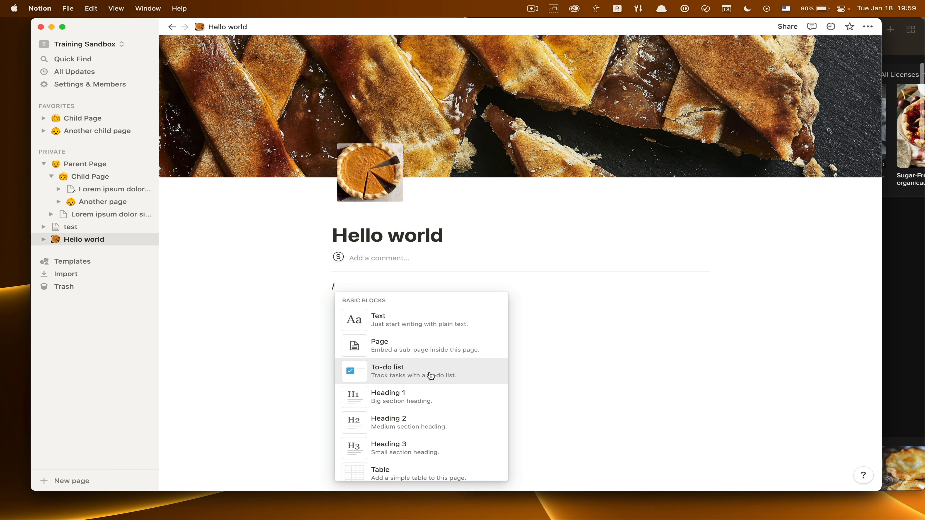
{"action": "scroll", "coordinate": [430, 376], "scroll_direction": "down", "scroll_amount": 20}
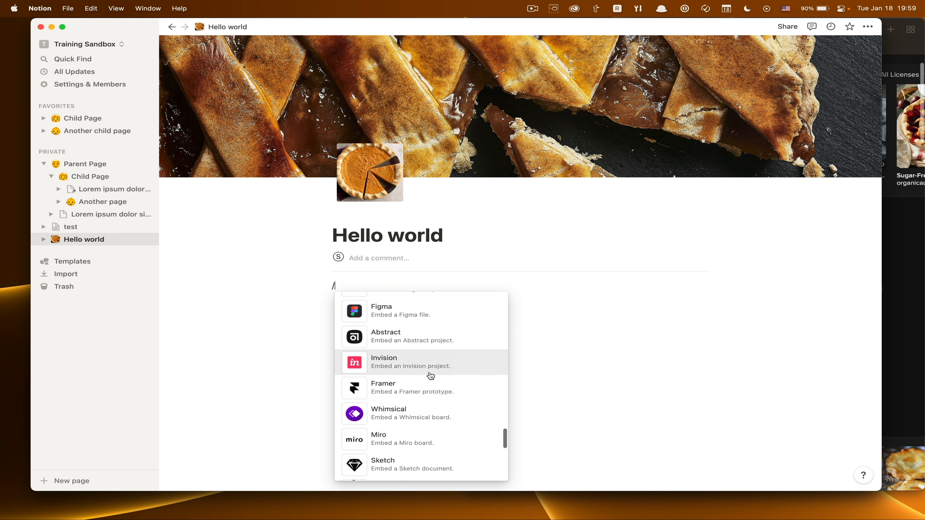
{"action": "scroll", "coordinate": [430, 376], "scroll_direction": "down", "scroll_amount": 20}
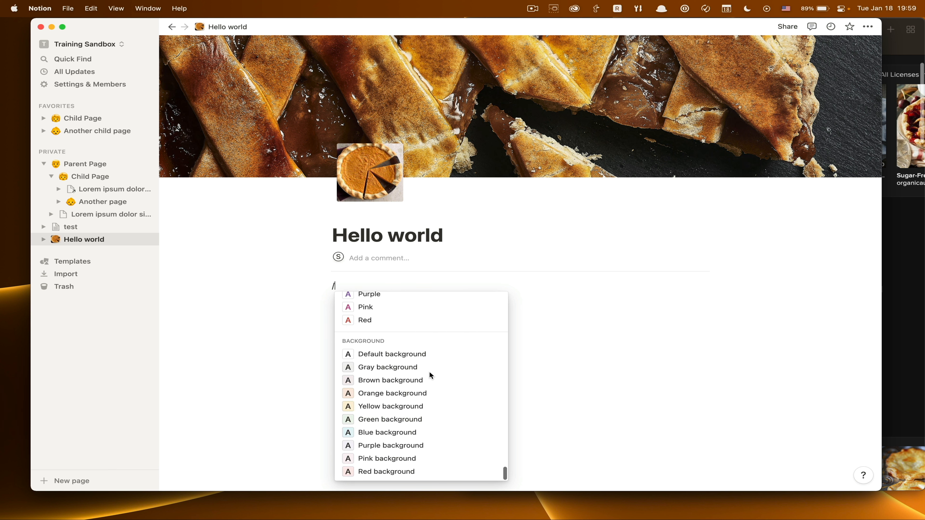
{"action": "scroll", "coordinate": [430, 376], "scroll_direction": "up", "scroll_amount": 15}
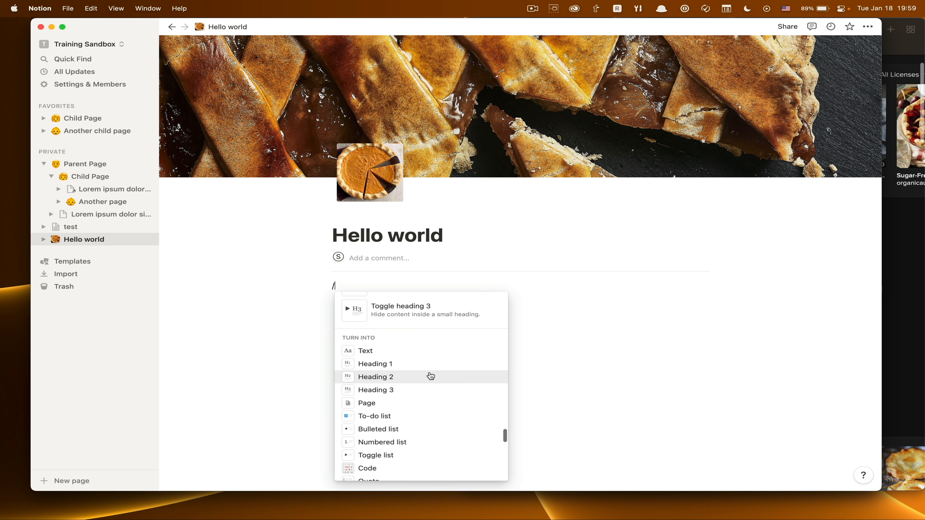
{"action": "mouse_move", "coordinate": [431, 376]}
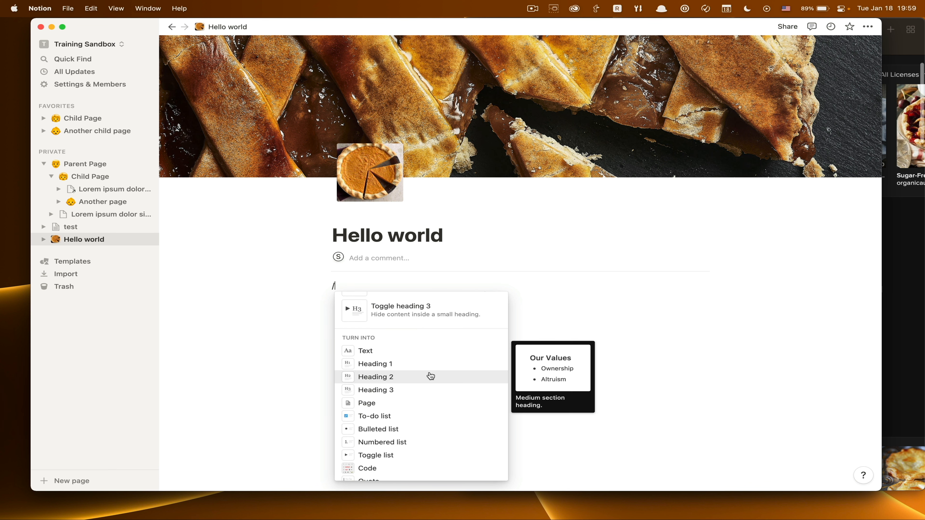
{"action": "scroll", "coordinate": [431, 376], "scroll_direction": "up", "scroll_amount": 20}
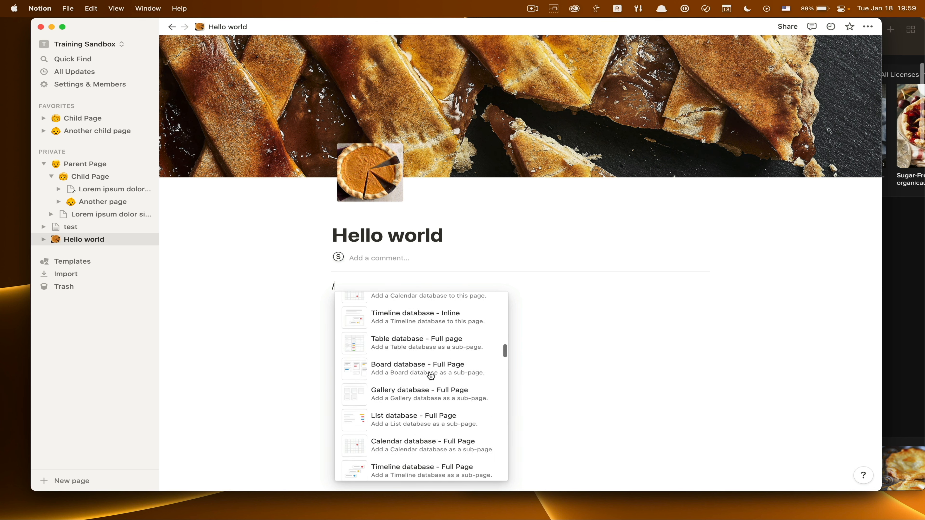
{"action": "scroll", "coordinate": [430, 376], "scroll_direction": "up", "scroll_amount": 15}
{"action": "scroll", "coordinate": [431, 376], "scroll_direction": "down", "scroll_amount": 2}
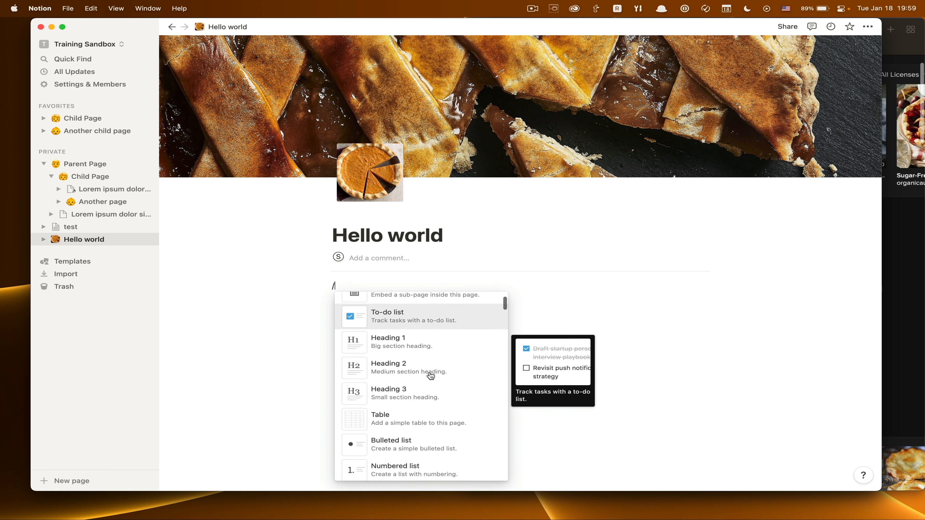
{"action": "scroll", "coordinate": [431, 376], "scroll_direction": "down", "scroll_amount": 1}
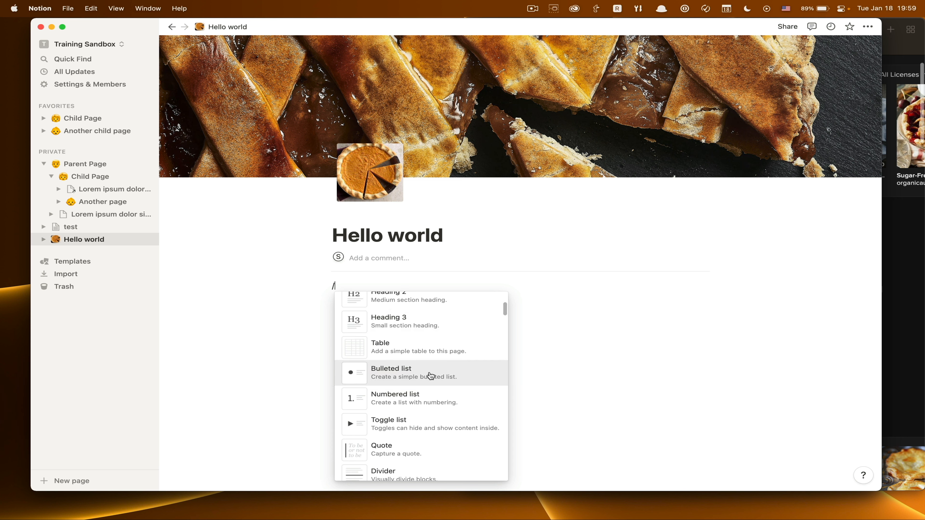
{"action": "scroll", "coordinate": [431, 376], "scroll_direction": "down", "scroll_amount": 3}
{"action": "scroll", "coordinate": [431, 376], "scroll_direction": "up", "scroll_amount": 5}
{"action": "scroll", "coordinate": [430, 376], "scroll_direction": "up", "scroll_amount": 2}
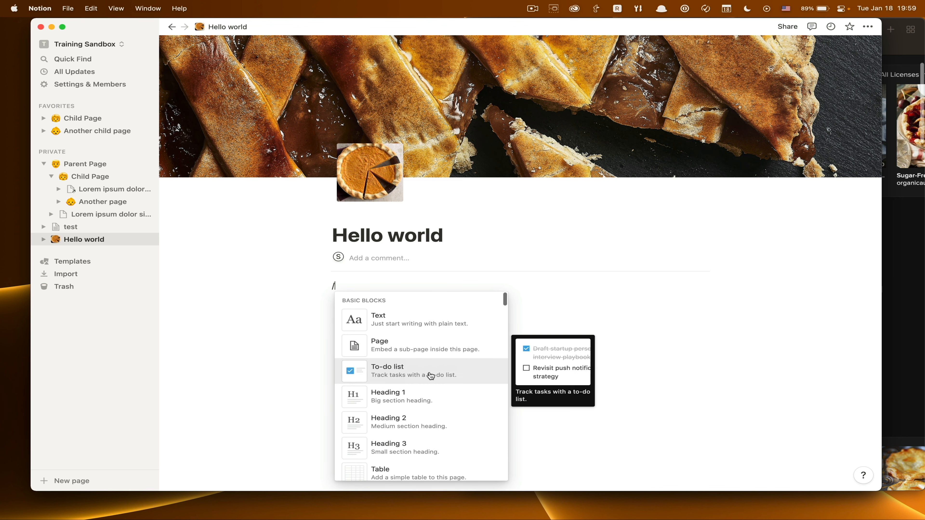
{"action": "left_click", "coordinate": [370, 282]}
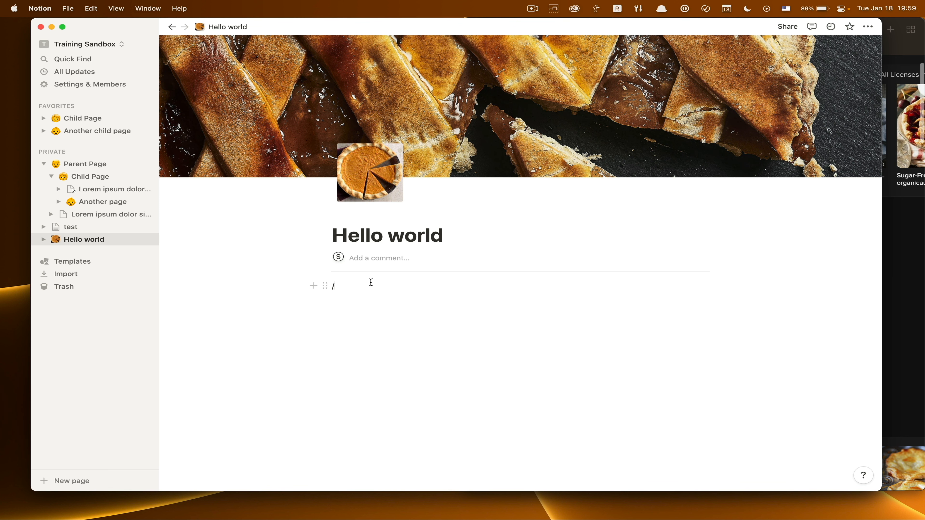
{"action": "key", "text": "BackSpace"}
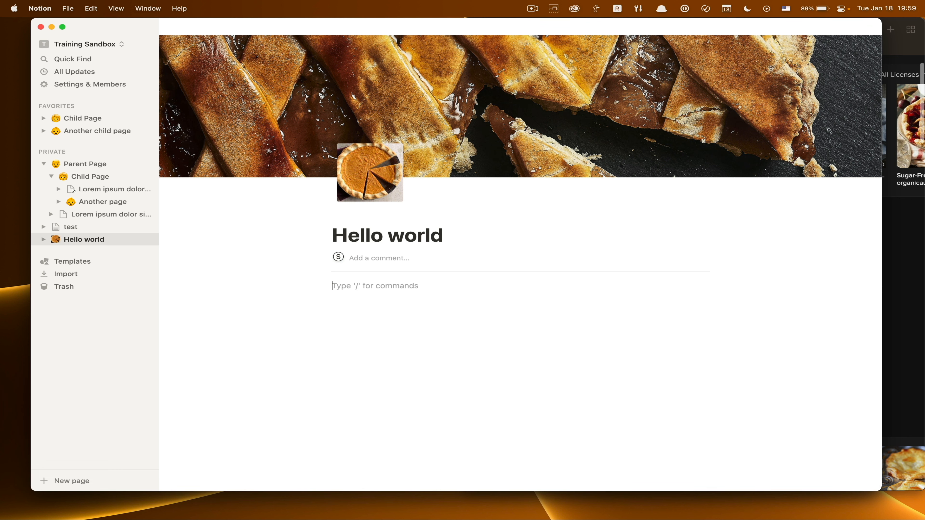
Filter the block commands in Hello world's body by "bul" and by "num", clearing each query without inserting a block.
{"action": "type", "text": "/"}
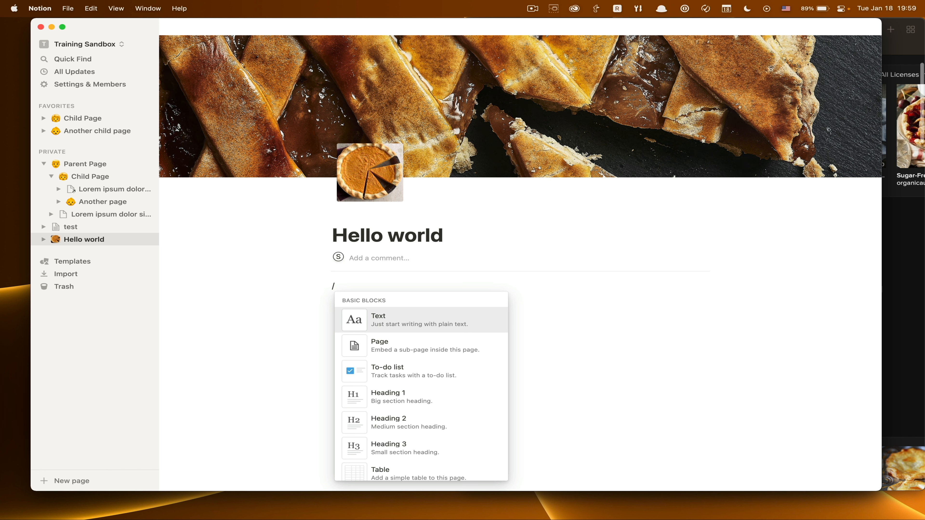
{"action": "type", "text": "bul"}
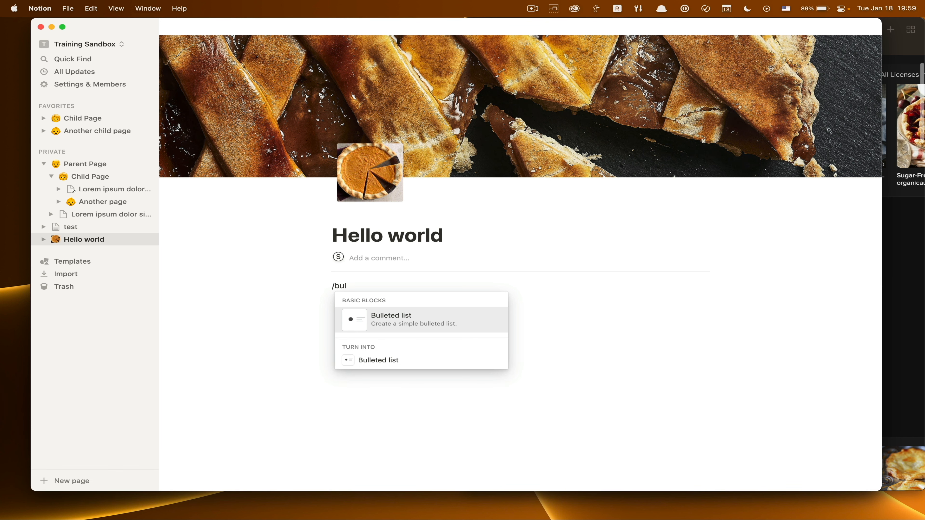
{"action": "key", "text": "BackSpace"}
{"action": "key", "text": "BackSpace"}
{"action": "key", "text": "BackSpace"}
{"action": "key", "text": "BackSpace"}
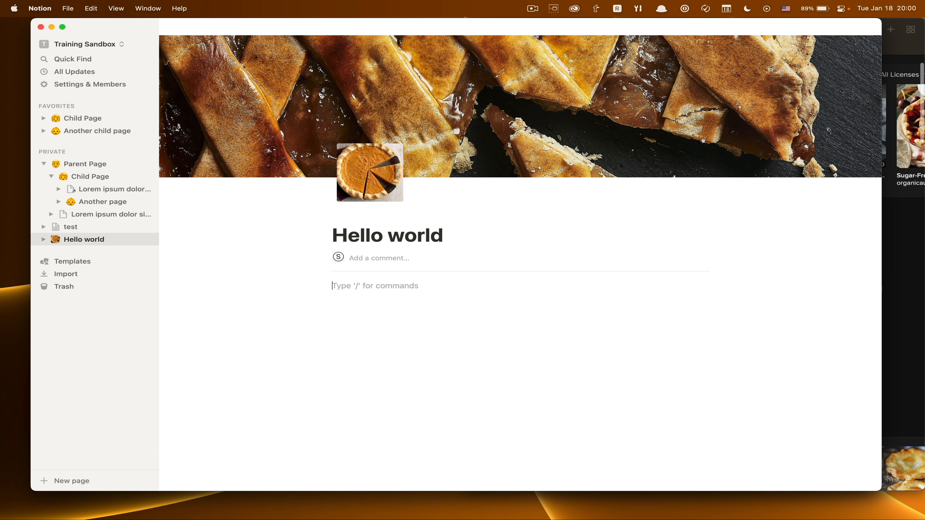
{"action": "type", "text": "/num"}
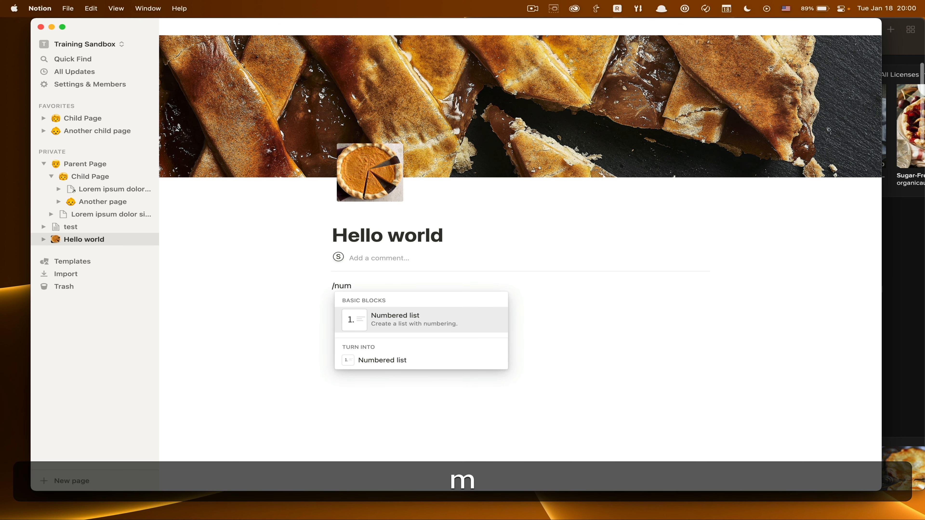
{"action": "key", "text": "BackSpace"}
{"action": "key", "text": "BackSpace"}
{"action": "key", "text": "BackSpace"}
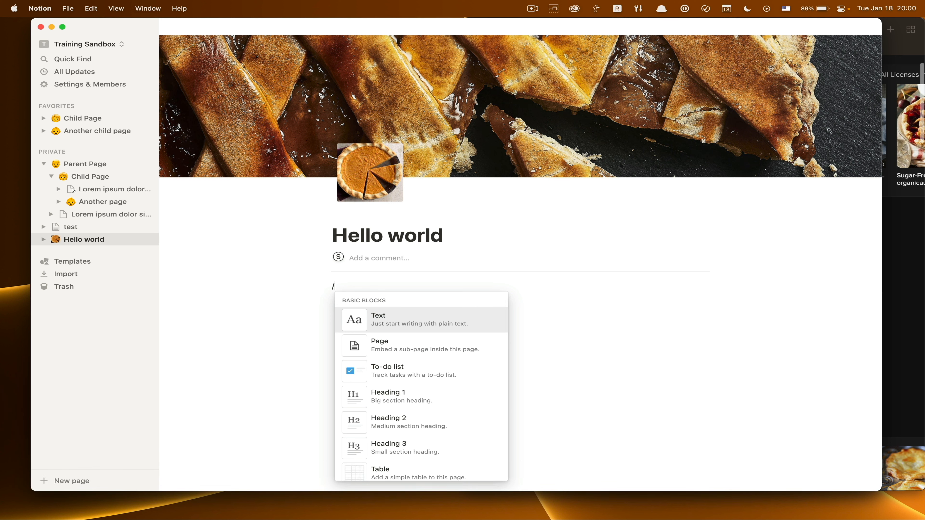
{"action": "key", "text": "BackSpace"}
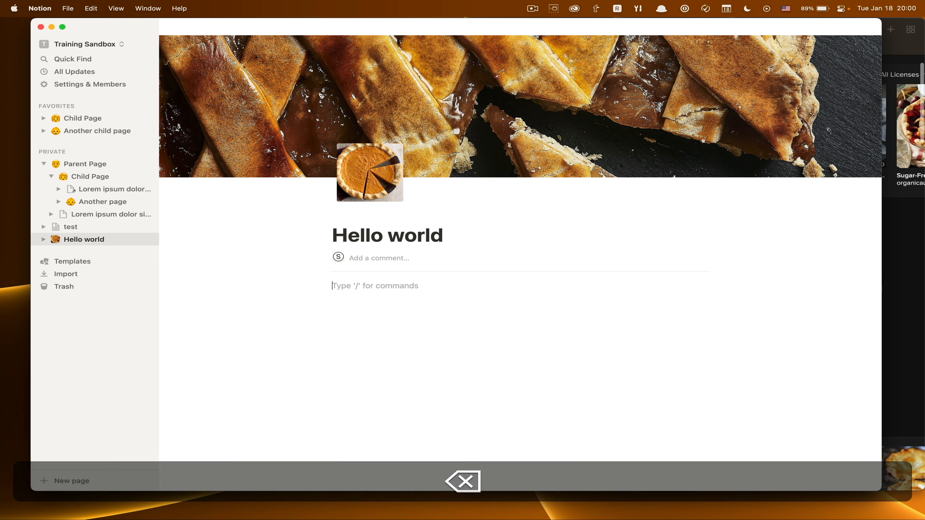
Insert a Heading 1 block in Hello world's body with the text "My doc".
{"action": "type", "text": "/he"}
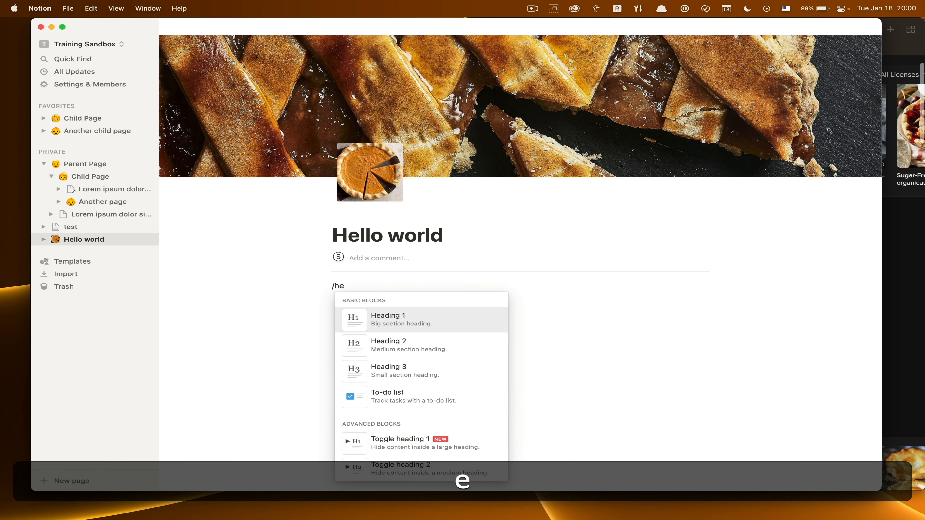
{"action": "key", "text": "Return"}
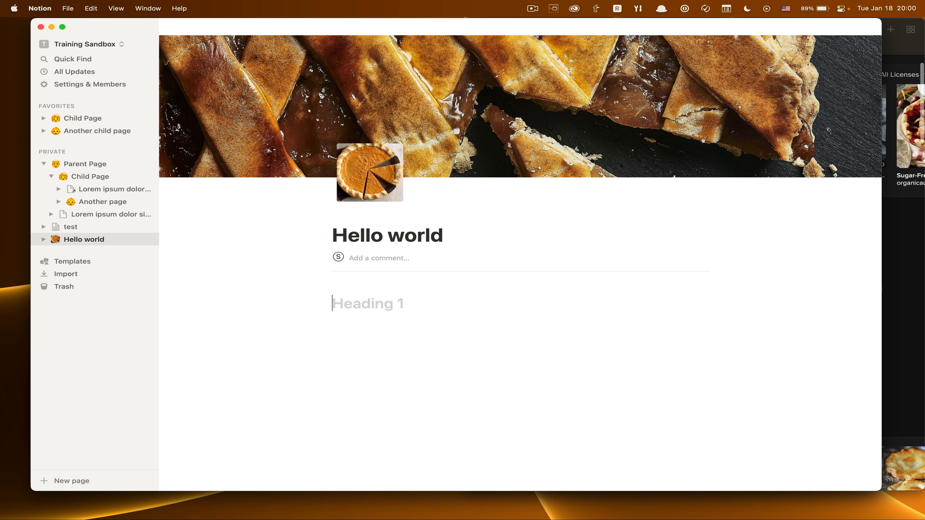
{"action": "type", "text": "My od"}
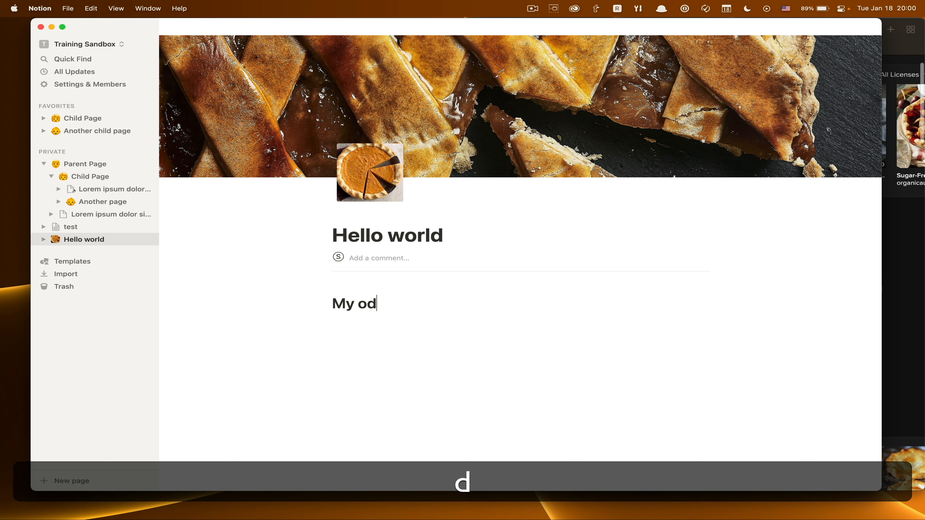
{"action": "key", "text": "BackSpace"}
{"action": "key", "text": "BackSpace"}
{"action": "type", "text": "doc"}
{"action": "key", "text": "Return"}
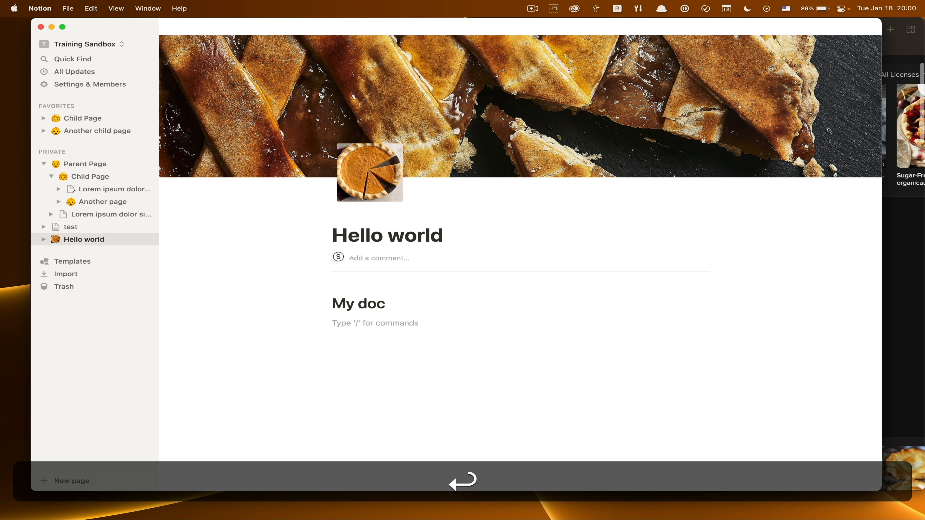
Add a bulleted list under the My doc heading with the items "do first" and "do second", and end the list.
{"action": "type", "text": "/"}
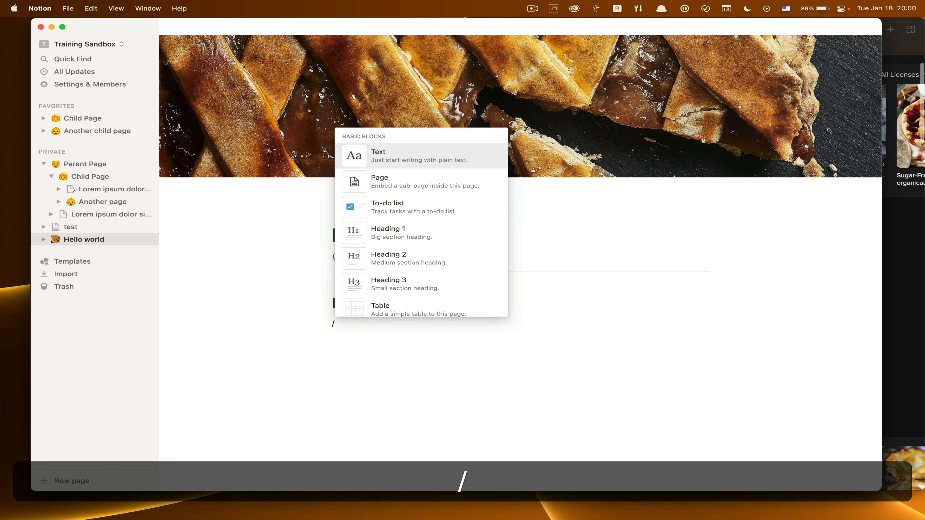
{"action": "type", "text": "bul"}
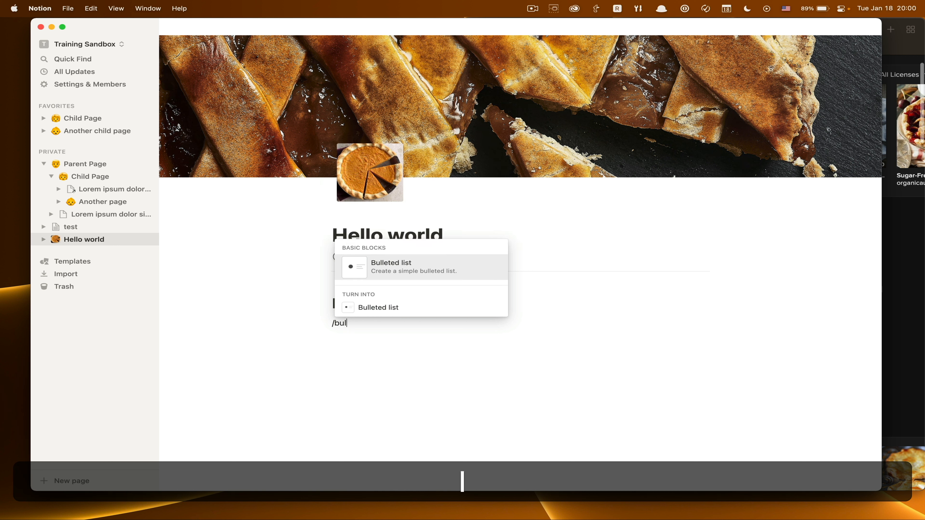
{"action": "key", "text": "Return"}
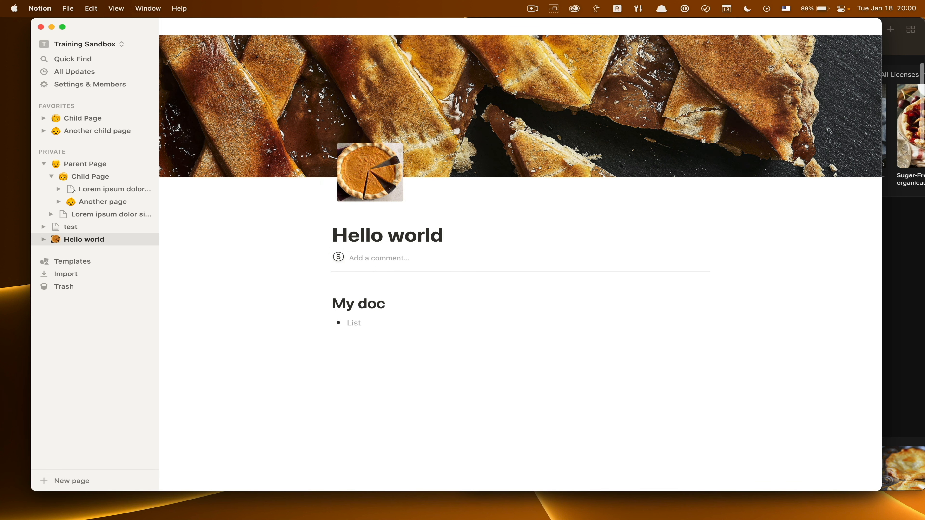
{"action": "type", "text": "do first"}
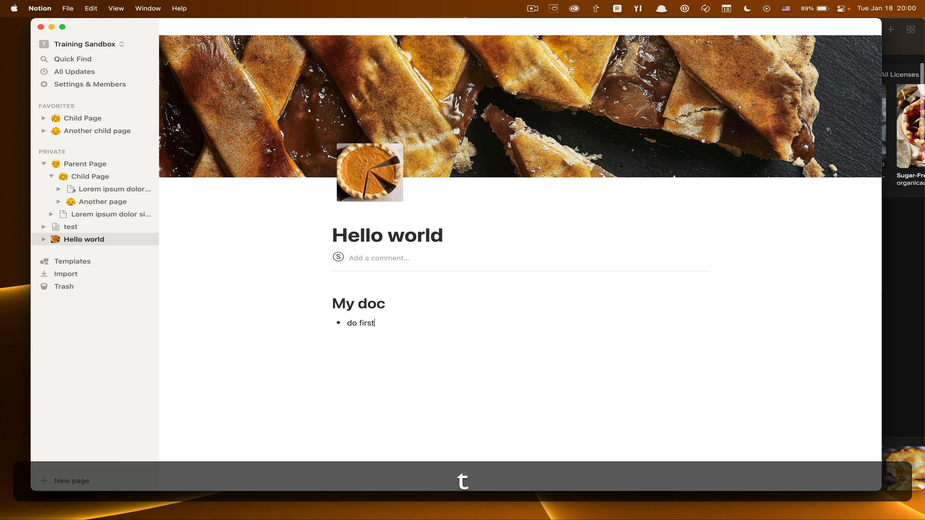
{"action": "key", "text": "Return"}
{"action": "type", "text": "do second"}
{"action": "key", "text": "Return"}
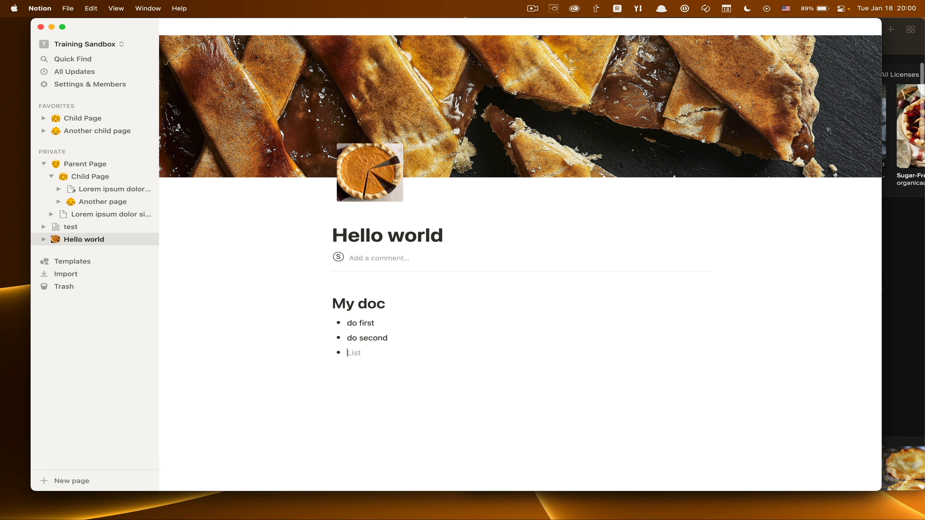
{"action": "key", "text": "Return"}
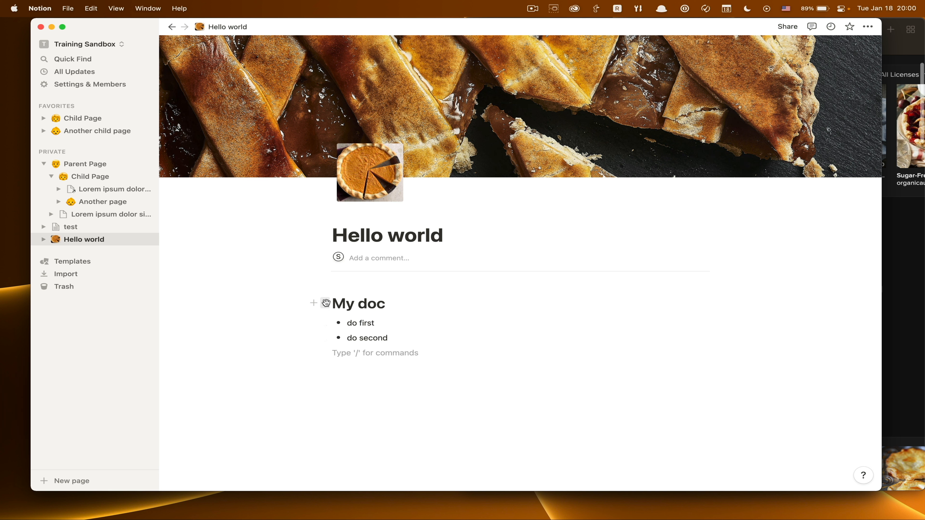
Turn the "do first" bullet into a numbered list item.
{"action": "left_click", "coordinate": [359, 308]}
{"action": "key", "text": "Escape"}
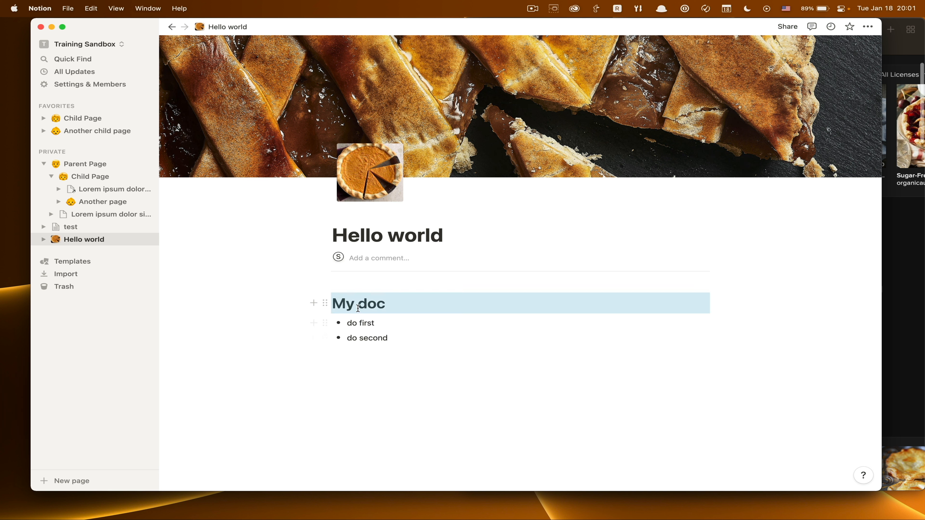
{"action": "left_click", "coordinate": [325, 323]}
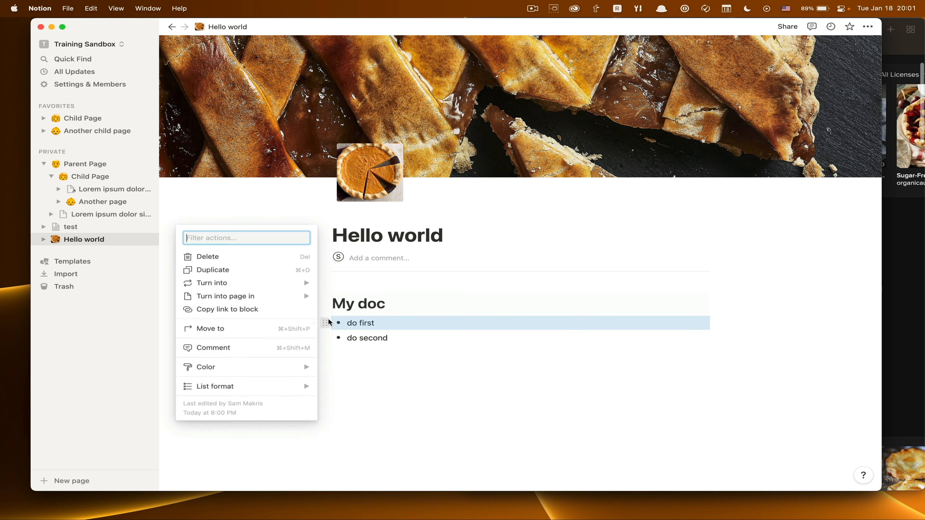
{"action": "left_click", "coordinate": [329, 338]}
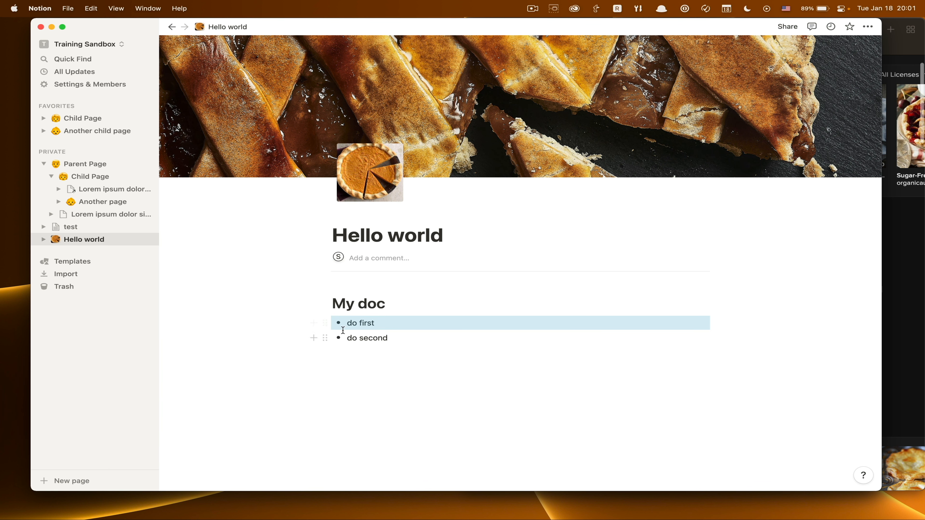
{"action": "left_click", "coordinate": [325, 323]}
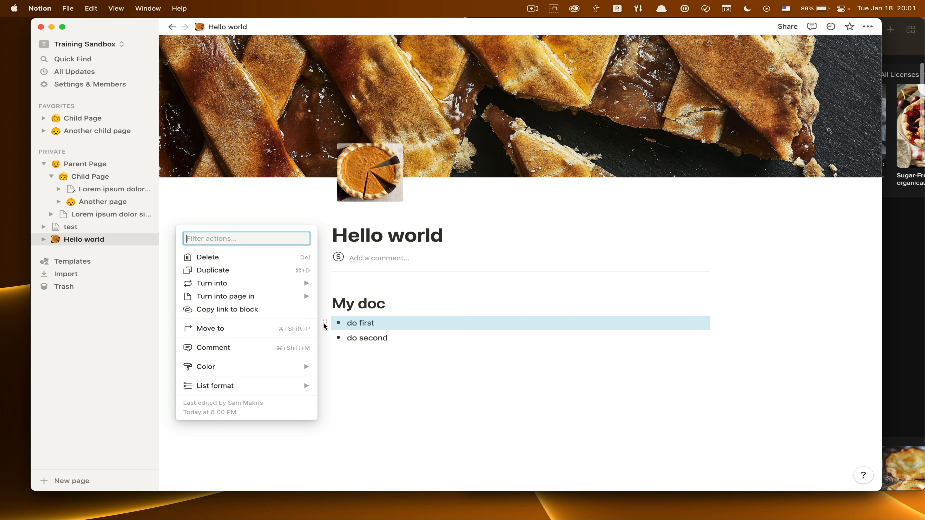
{"action": "mouse_move", "coordinate": [251, 287]}
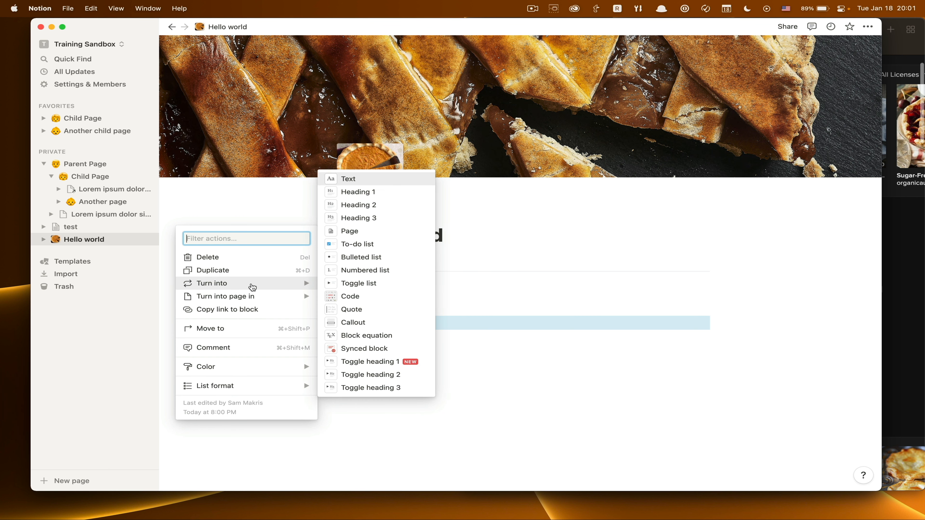
{"action": "left_click", "coordinate": [362, 270]}
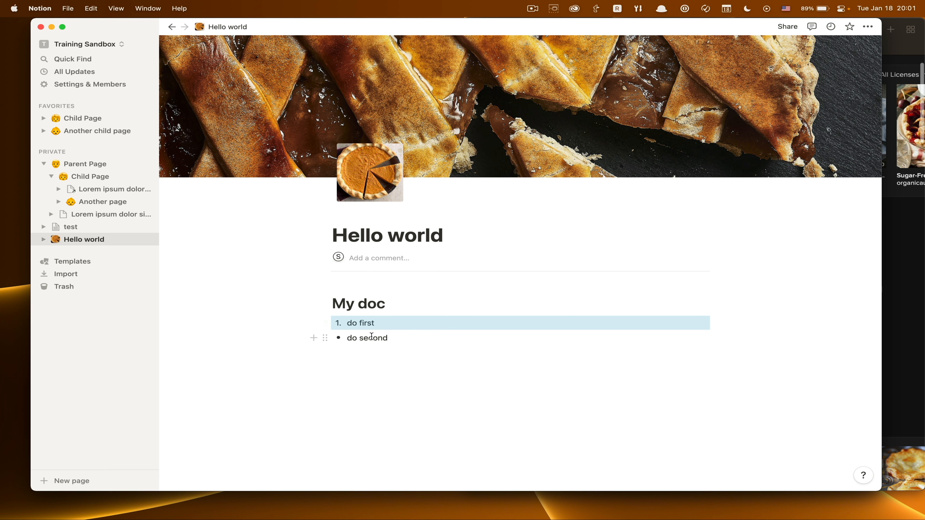
Undo the "do first" conversion and turn both bullets under My doc into a numbered list.
{"action": "key", "text": "super+z"}
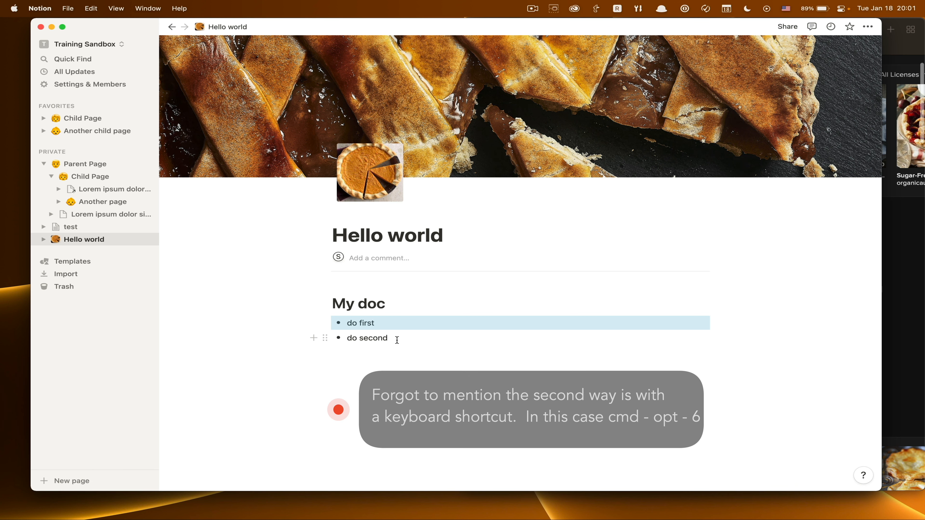
{"action": "left_click_drag", "start_coordinate": [397, 340], "coordinate": [336, 324]}
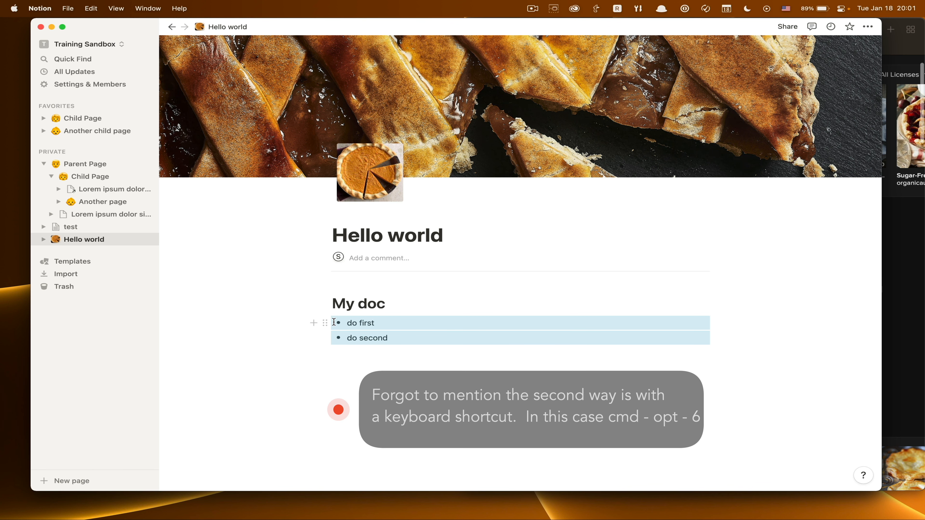
{"action": "left_click", "coordinate": [324, 322]}
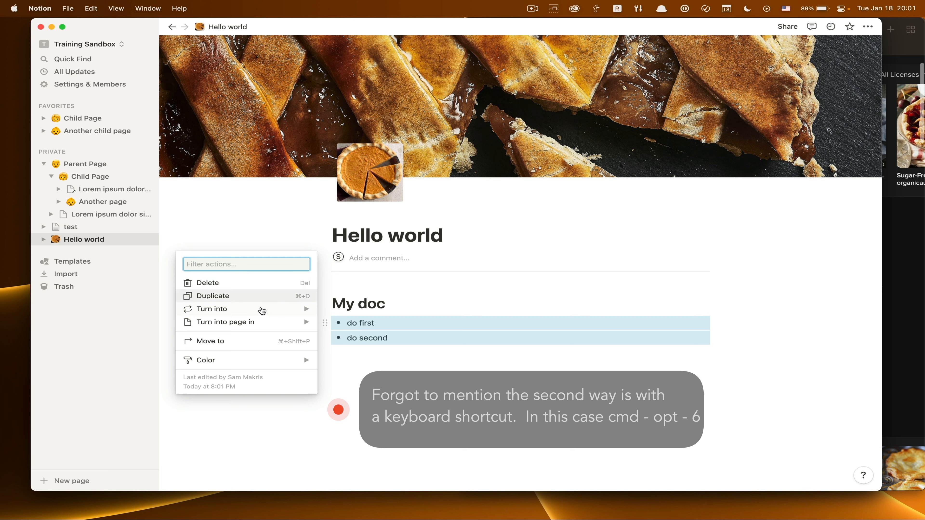
{"action": "mouse_move", "coordinate": [289, 309]}
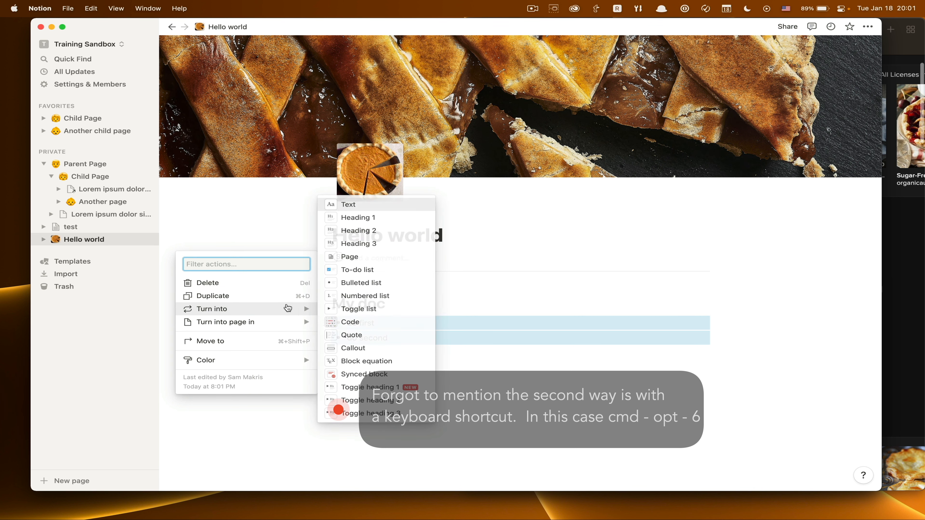
{"action": "left_click", "coordinate": [364, 296]}
{"action": "left_click", "coordinate": [366, 296]}
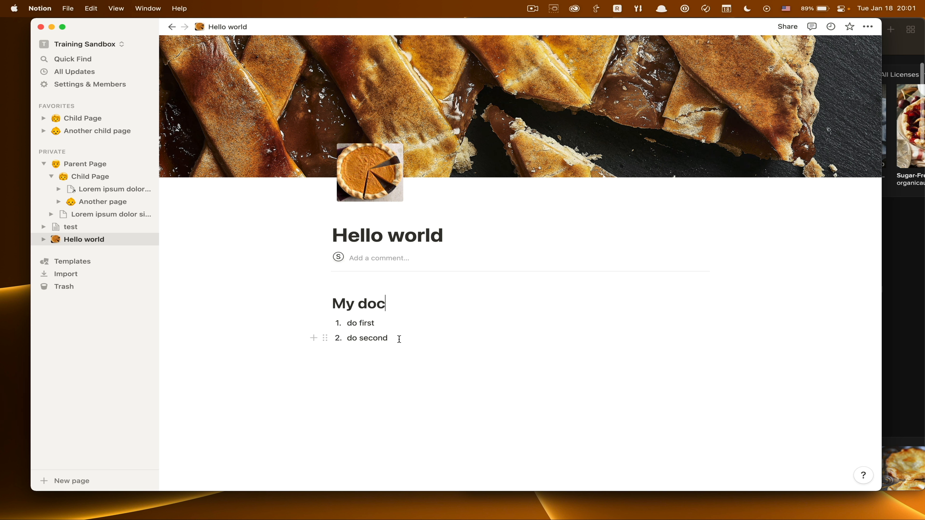
Start an empty line below the numbered list and browse the basic block commands there without inserting a block.
{"action": "key", "text": "Return"}
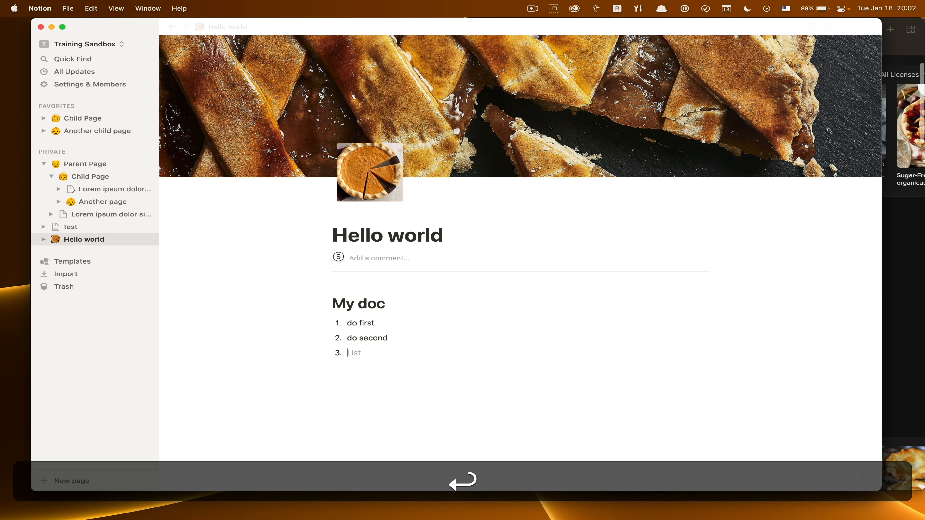
{"action": "key", "text": "Return"}
{"action": "type", "text": "/"}
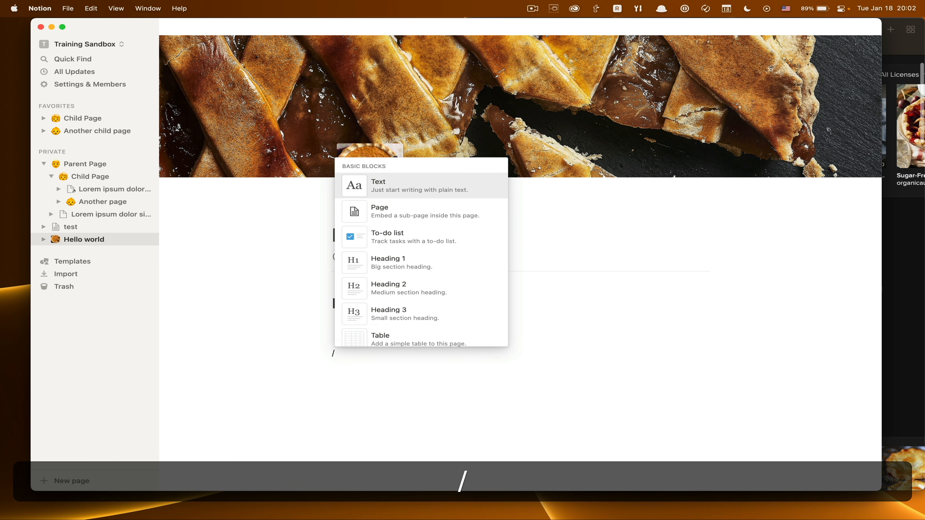
{"action": "scroll", "coordinate": [414, 240], "scroll_direction": "down", "scroll_amount": 5}
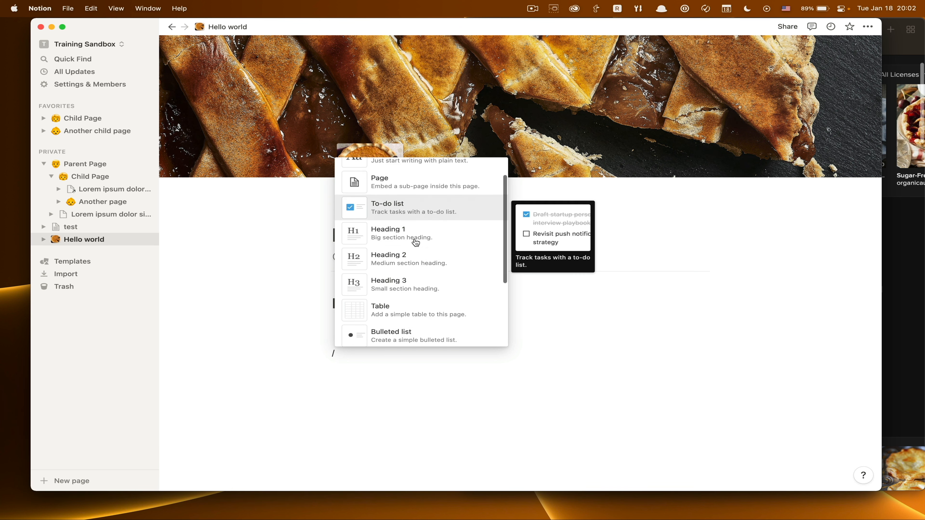
{"action": "scroll", "coordinate": [415, 242], "scroll_direction": "down", "scroll_amount": 4}
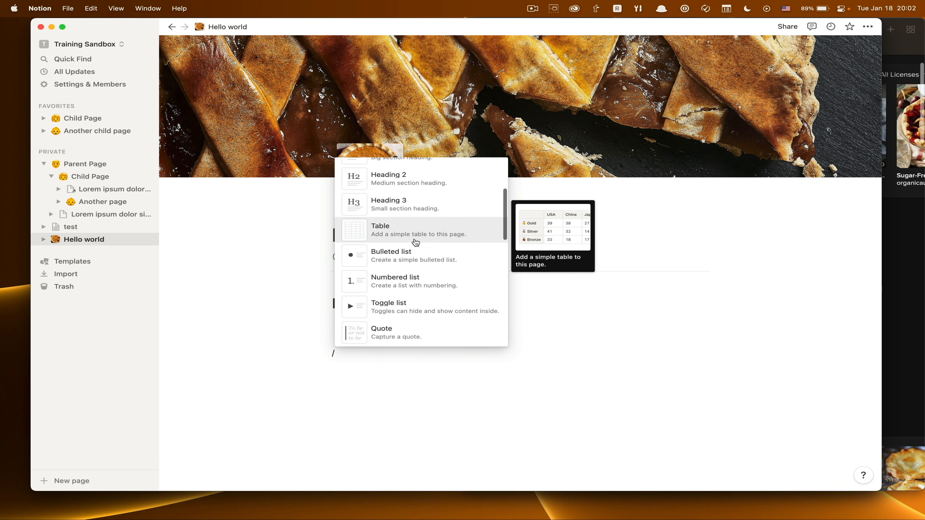
{"action": "scroll", "coordinate": [415, 243], "scroll_direction": "down", "scroll_amount": 4}
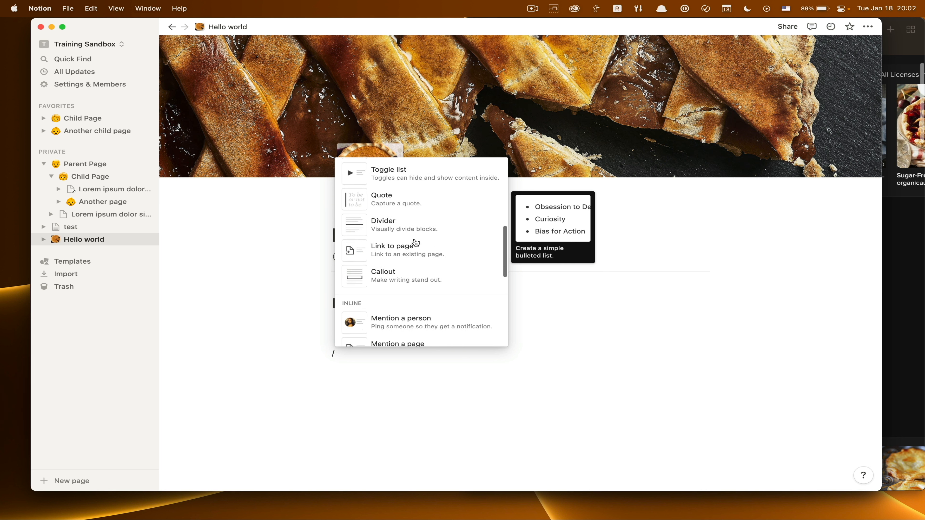
{"action": "scroll", "coordinate": [415, 243], "scroll_direction": "down", "scroll_amount": 1}
{"action": "scroll", "coordinate": [416, 242], "scroll_direction": "up", "scroll_amount": 1}
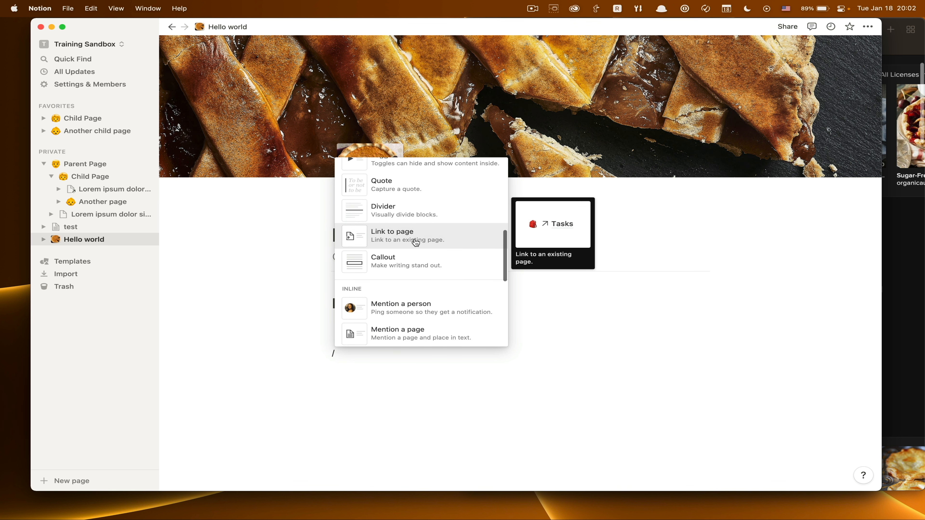
{"action": "scroll", "coordinate": [412, 264], "scroll_direction": "up", "scroll_amount": 9}
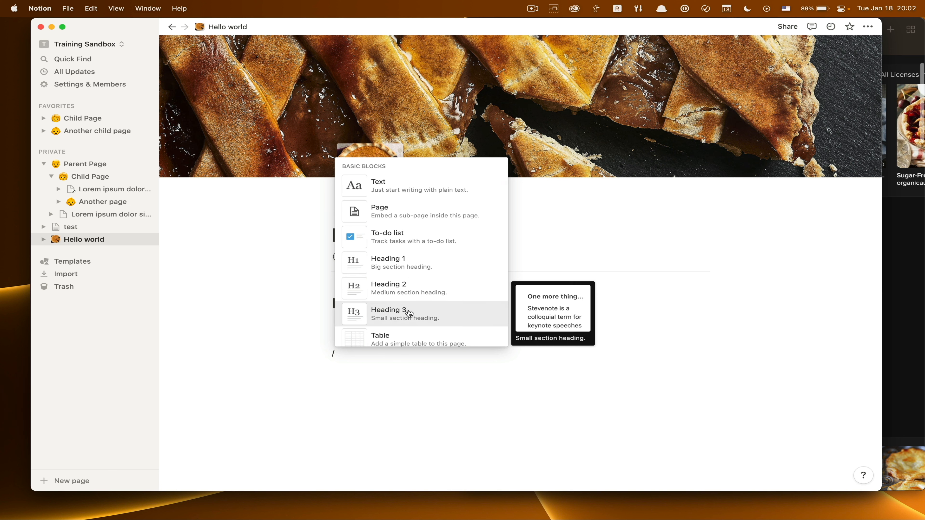
{"action": "scroll", "coordinate": [408, 313], "scroll_direction": "down", "scroll_amount": 4}
{"action": "scroll", "coordinate": [409, 313], "scroll_direction": "down", "scroll_amount": 8}
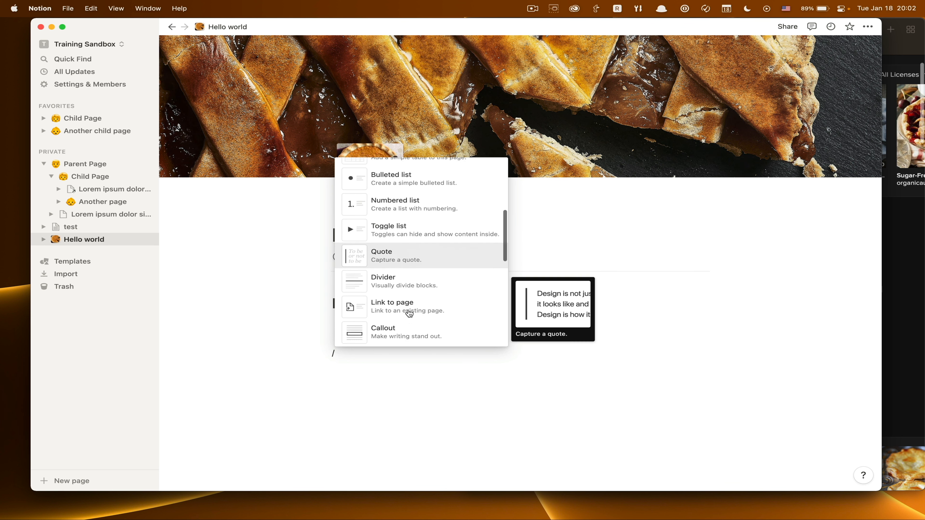
{"action": "scroll", "coordinate": [409, 310], "scroll_direction": "up", "scroll_amount": 10}
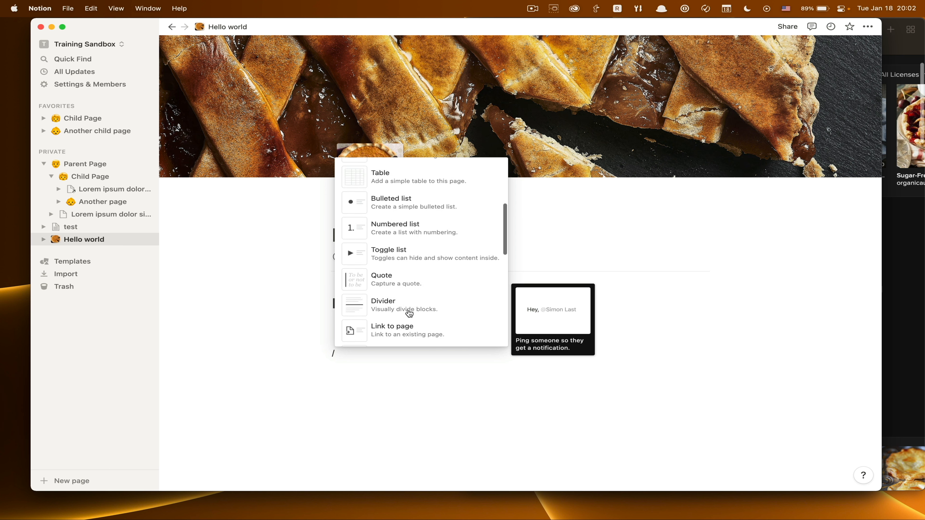
{"action": "key", "text": "Escape"}
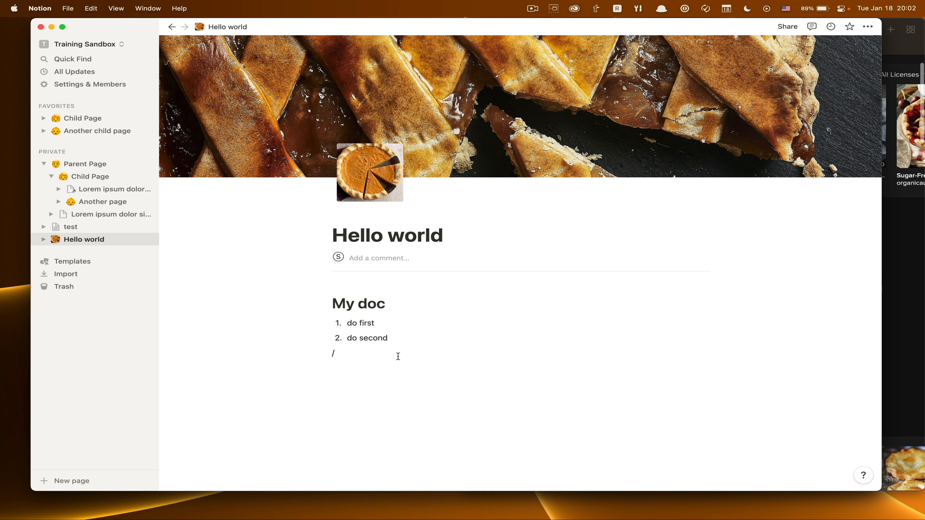
{"action": "key", "text": "BackSpace"}
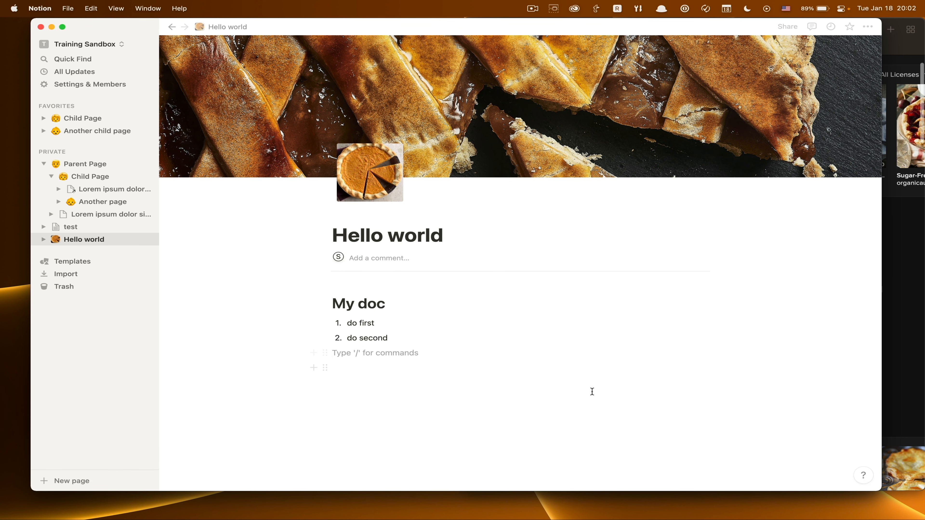
Open Notion's Keyboard shortcuts help page in Safari and read its Most popular and Markdown style sections.
{"action": "left_click", "coordinate": [865, 476]}
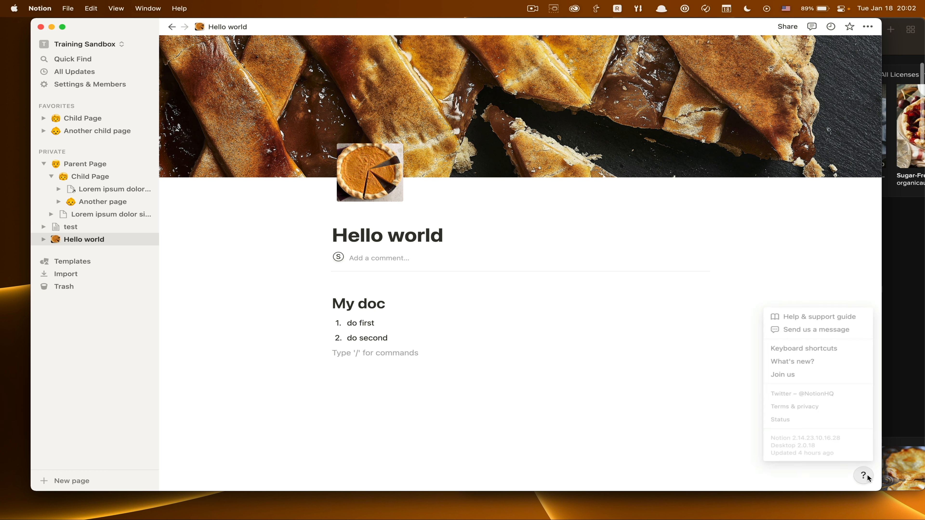
{"action": "left_click", "coordinate": [820, 349]}
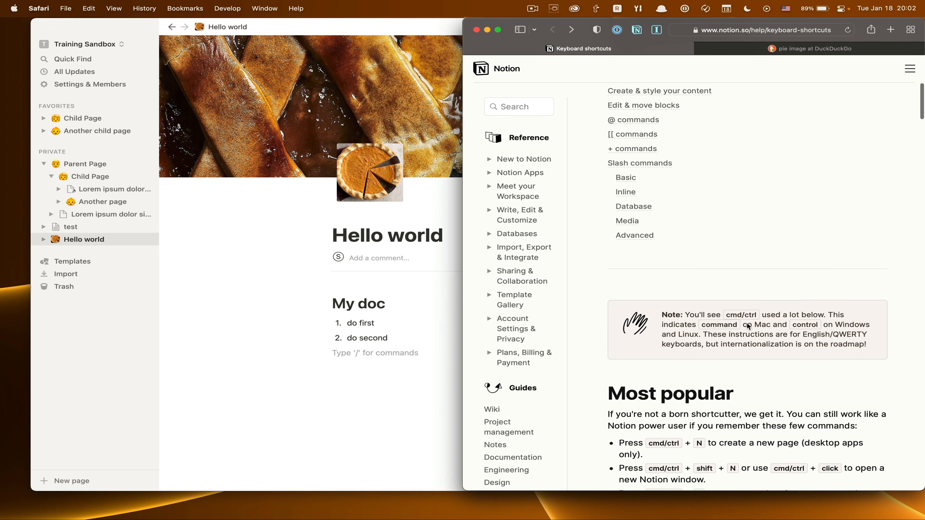
{"action": "scroll", "coordinate": [747, 326], "scroll_direction": "down", "scroll_amount": 7}
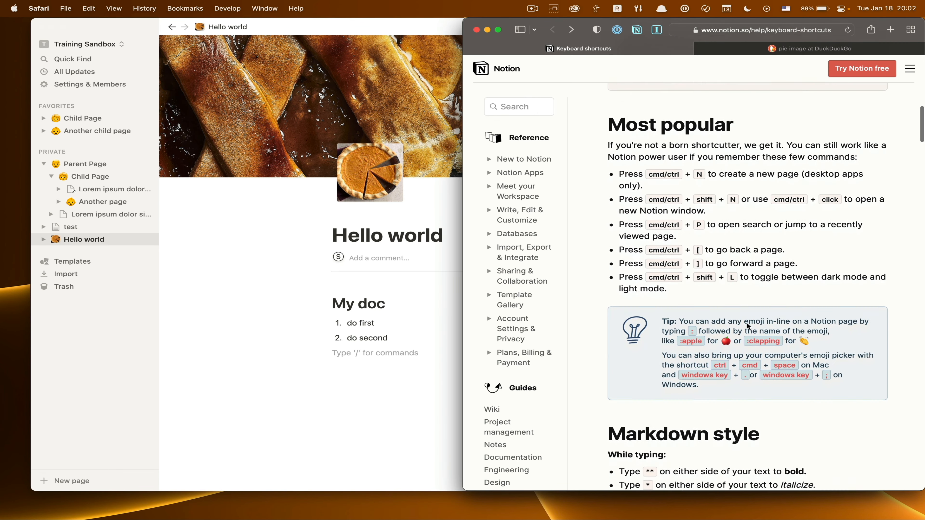
{"action": "scroll", "coordinate": [747, 326], "scroll_direction": "down", "scroll_amount": 1}
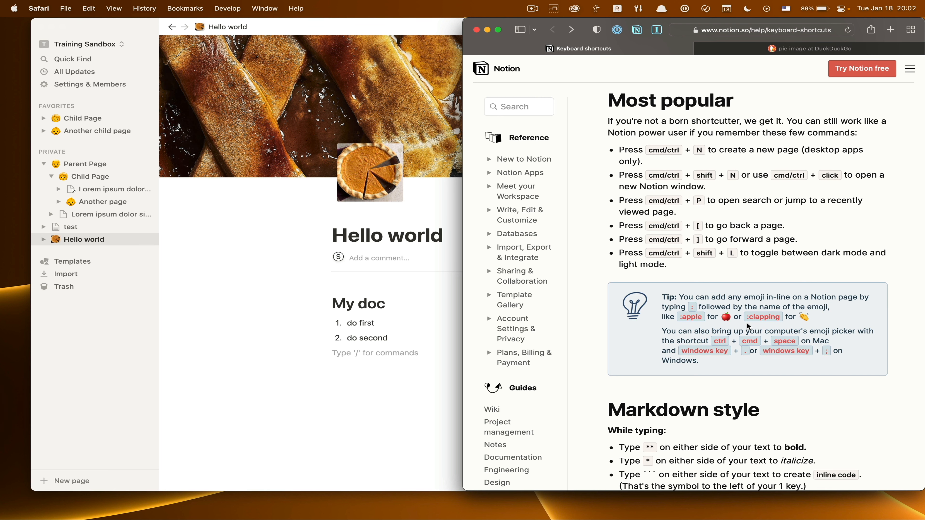
{"action": "scroll", "coordinate": [748, 325], "scroll_direction": "up", "scroll_amount": 1}
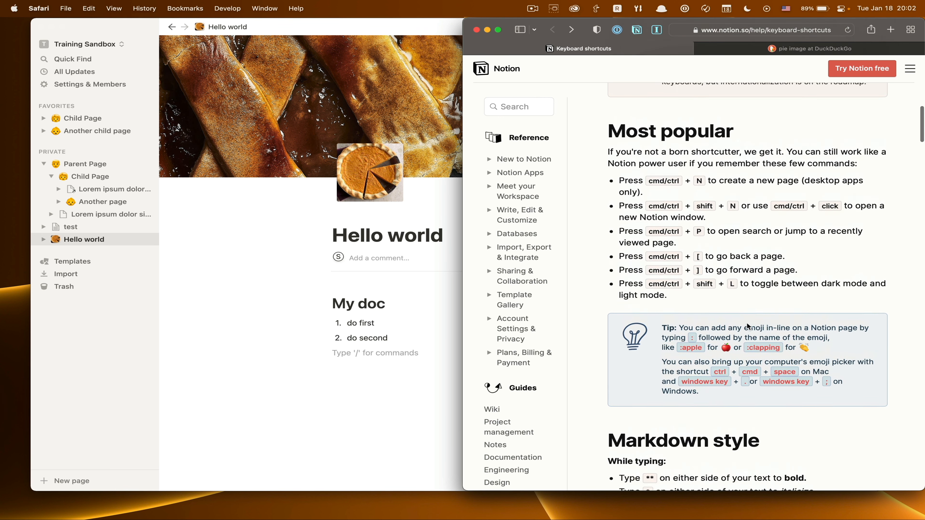
{"action": "scroll", "coordinate": [747, 325], "scroll_direction": "down", "scroll_amount": 1}
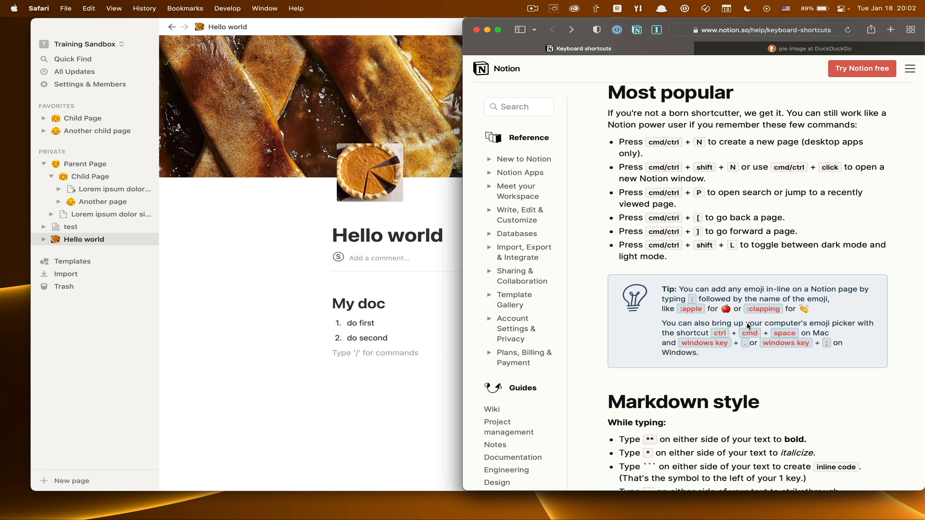
{"action": "scroll", "coordinate": [744, 391], "scroll_direction": "down", "scroll_amount": 6}
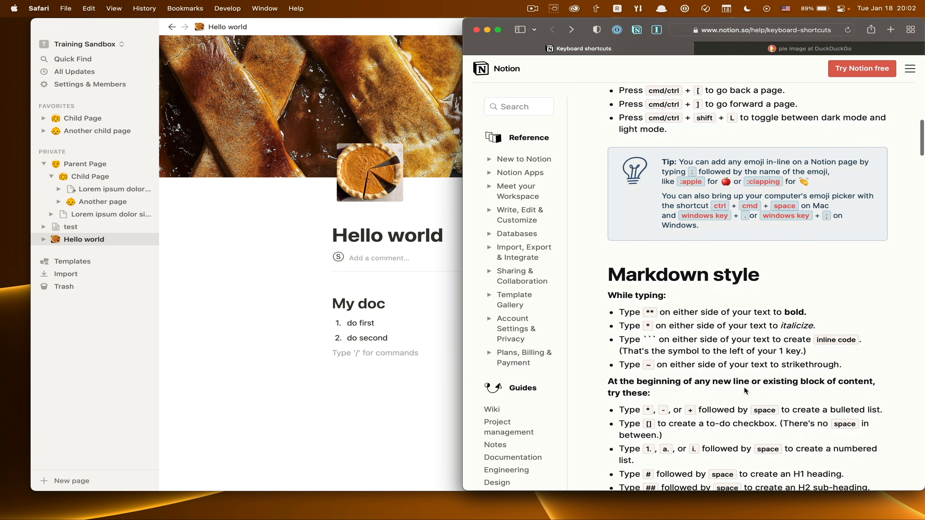
{"action": "scroll", "coordinate": [744, 390], "scroll_direction": "down", "scroll_amount": 2}
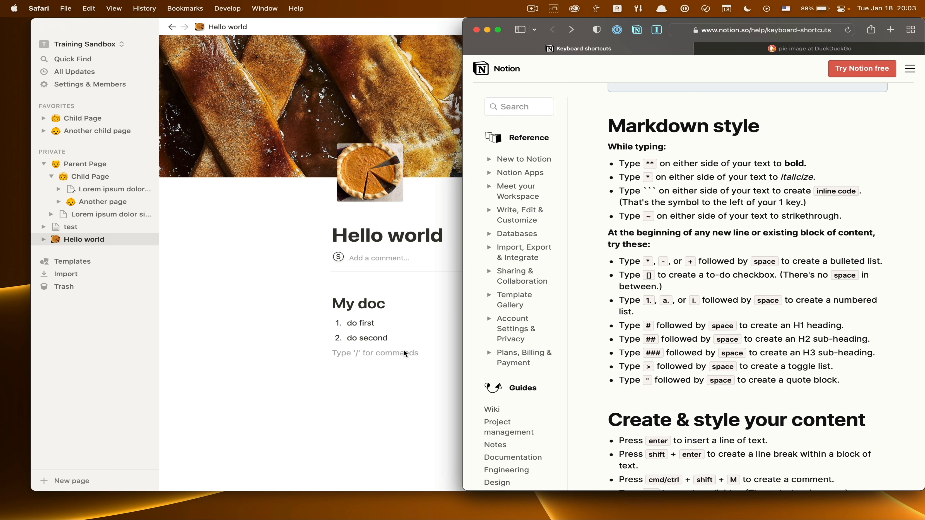
Back in Notion, leave a blank line below the numbered list, add a Markdown-style bulleted list with "do first" and "second", and end it.
{"action": "left_click", "coordinate": [408, 343]}
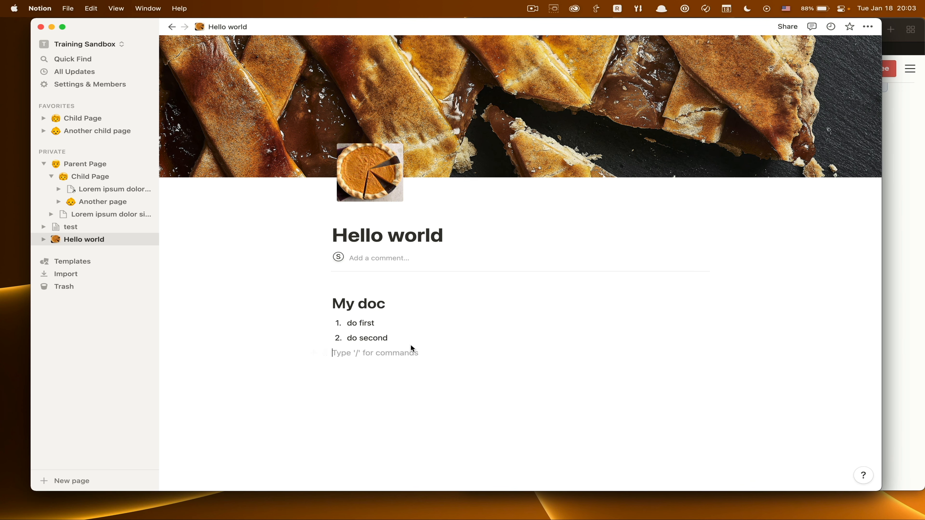
{"action": "key", "text": "Return"}
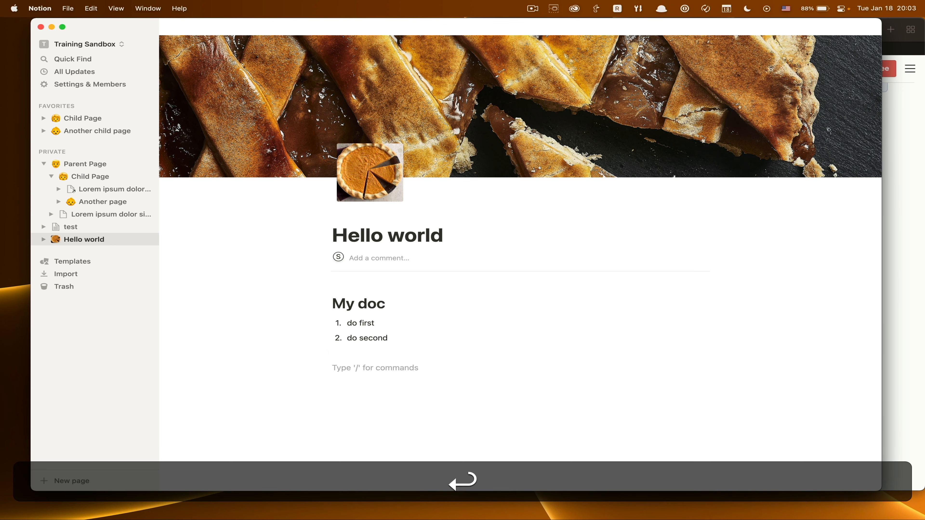
{"action": "type", "text": "* "}
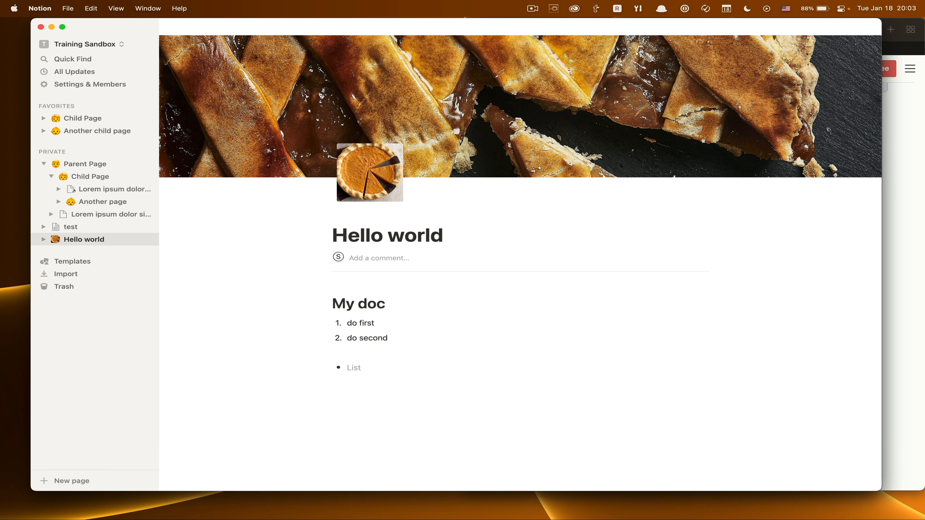
{"action": "type", "text": "dor"}
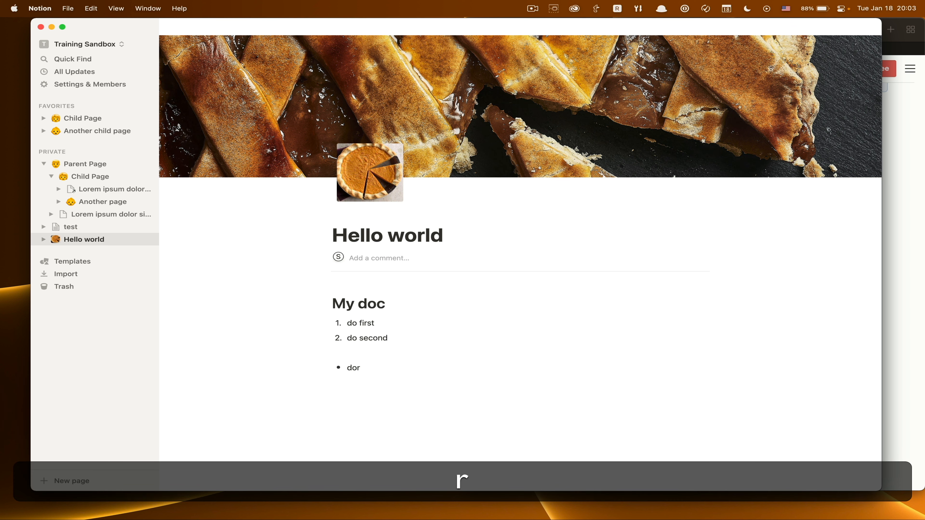
{"action": "key", "text": "BackSpace"}
{"action": "type", "text": "first"}
{"action": "key", "text": "Return"}
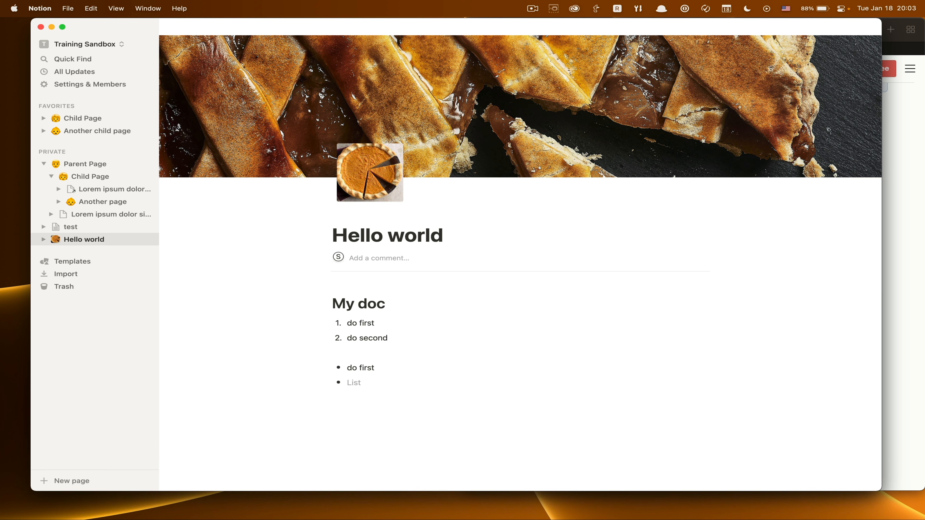
{"action": "type", "text": "second"}
{"action": "key", "text": "Return"}
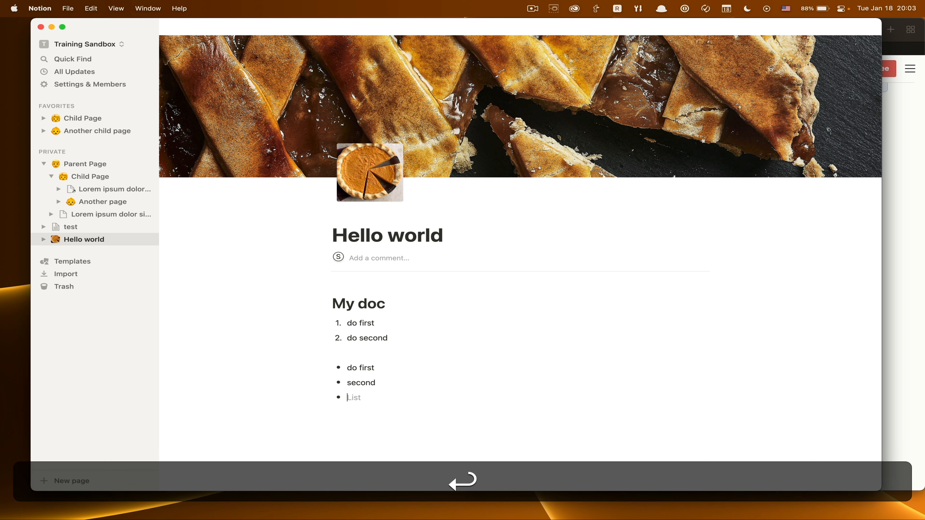
{"action": "key", "text": "Return"}
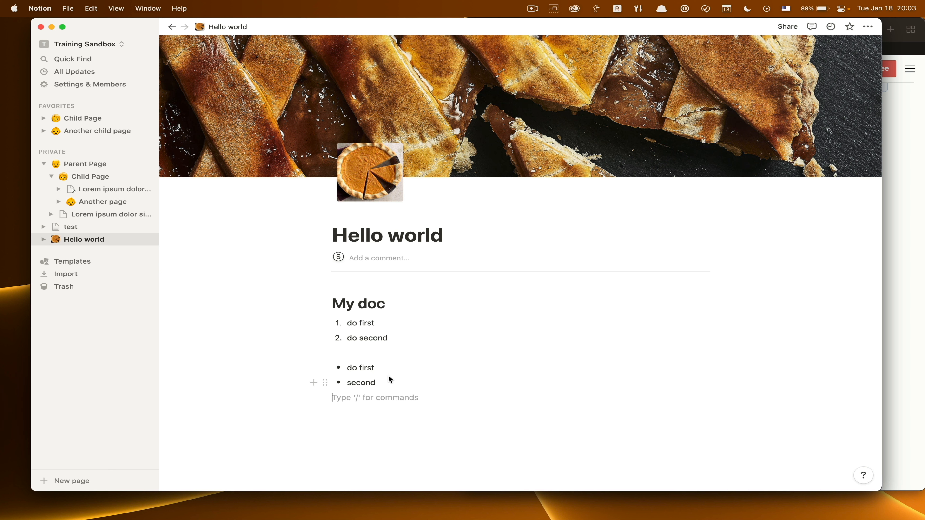
Convert the lower "do first" bullet into a numbered item using Markdown syntax and add an empty numbered item after it.
{"action": "left_click", "coordinate": [346, 371]}
{"action": "key", "text": "BackSpace"}
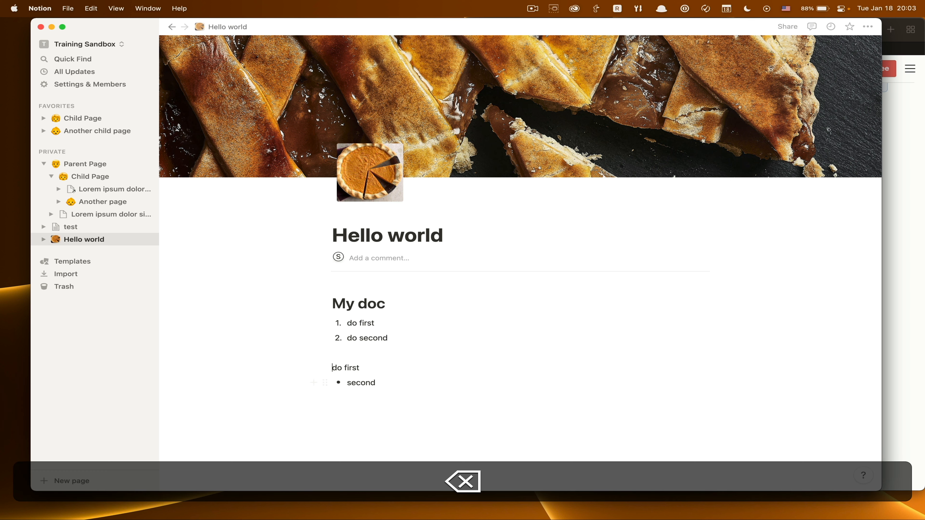
{"action": "type", "text": "1."}
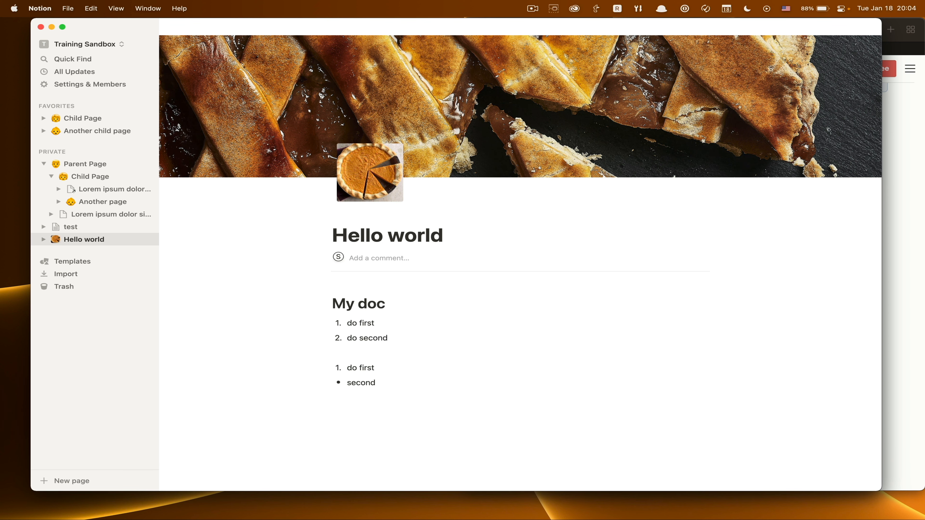
{"action": "key", "text": "Right"}
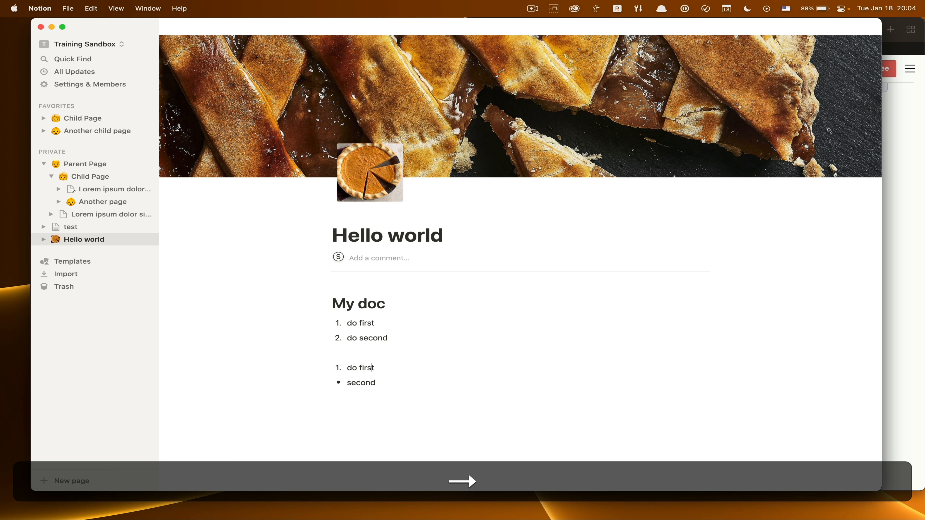
{"action": "key", "text": "Right"}
{"action": "key", "text": "Return"}
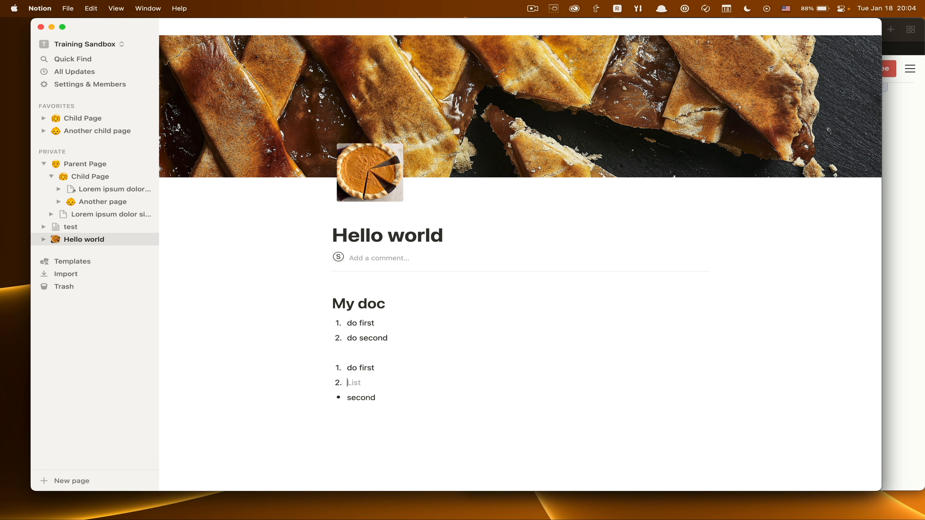
Leave a blank line below the lower numbered "do first" item and add a Markdown-style to-do list with "one" and "two", ending it.
{"action": "key", "text": "Return"}
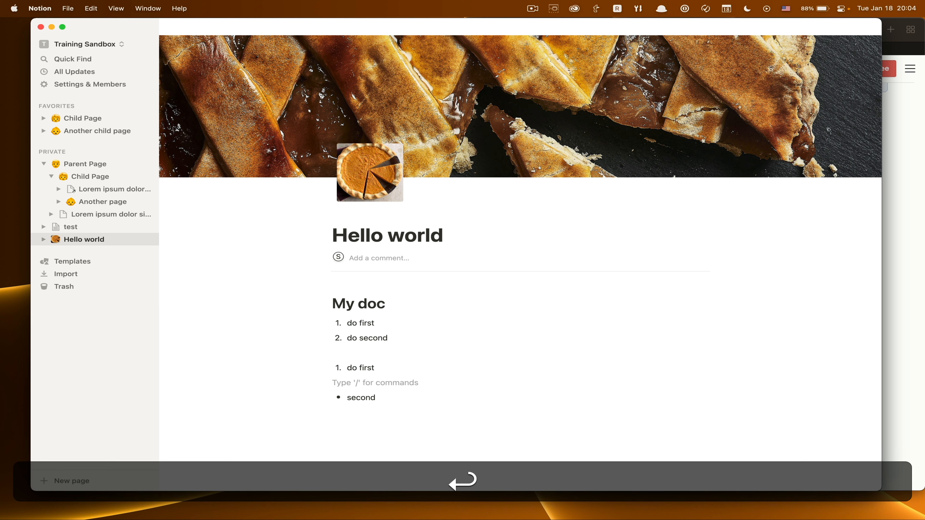
{"action": "key", "text": "Return"}
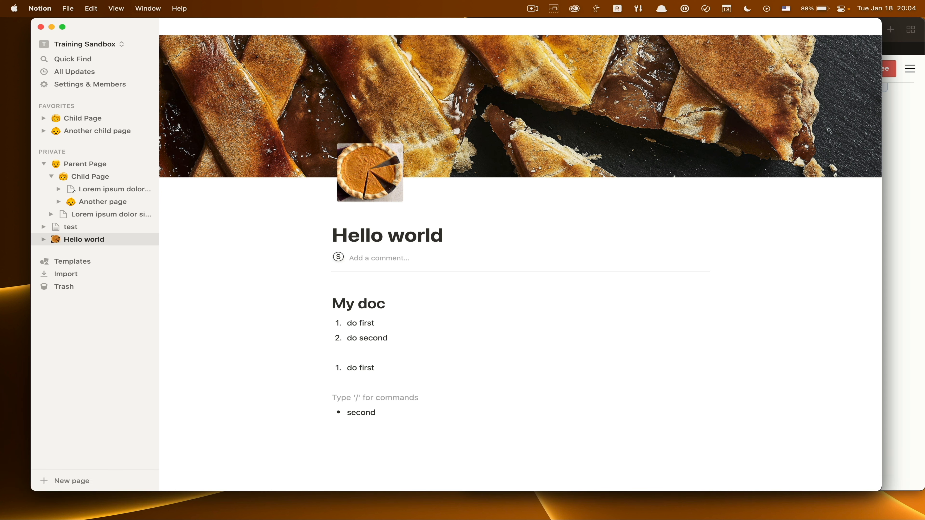
{"action": "type", "text": "[]"}
{"action": "type", "text": "one"}
{"action": "key", "text": "Return"}
{"action": "type", "text": "two"}
{"action": "key", "text": "Return"}
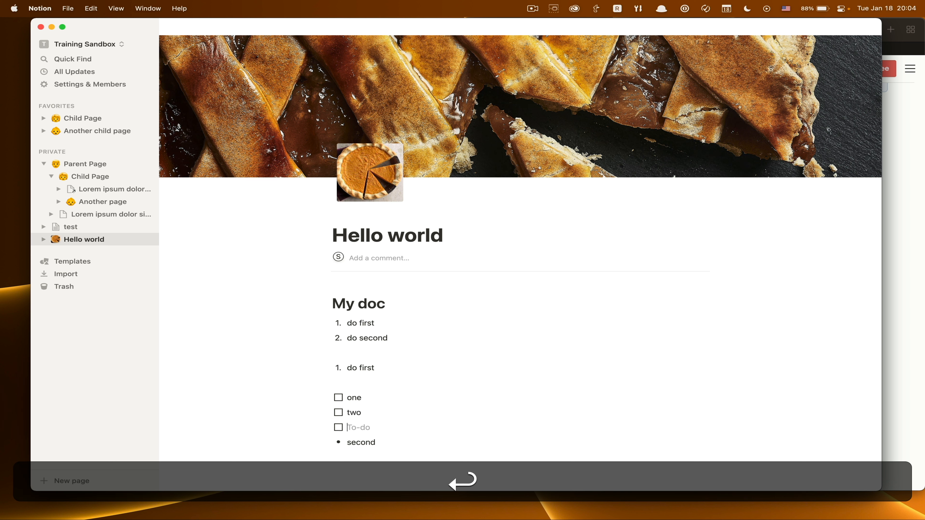
{"action": "key", "text": "Return"}
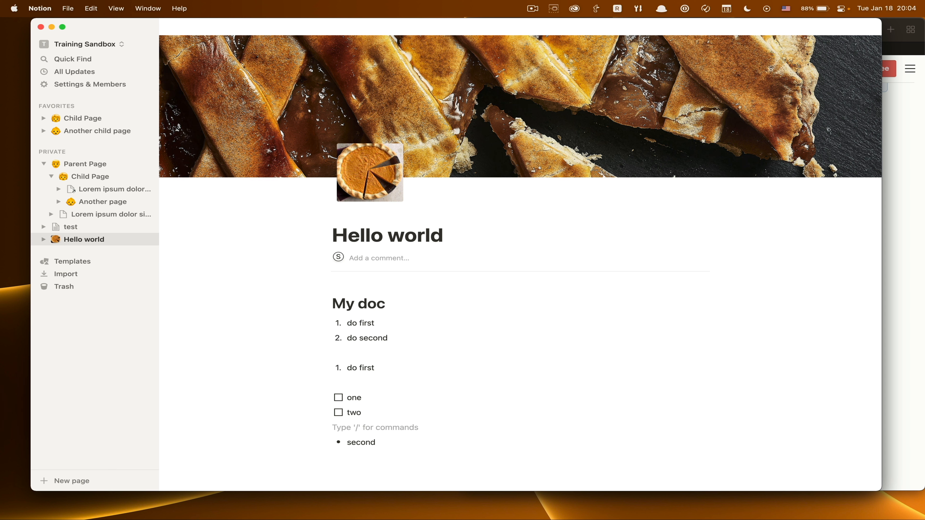
Filter the block commands by "tog" on the empty line below the to-do list to view the toggle blocks, without inserting one.
{"action": "key", "text": "shift"}
{"action": "type", "text": ">"}
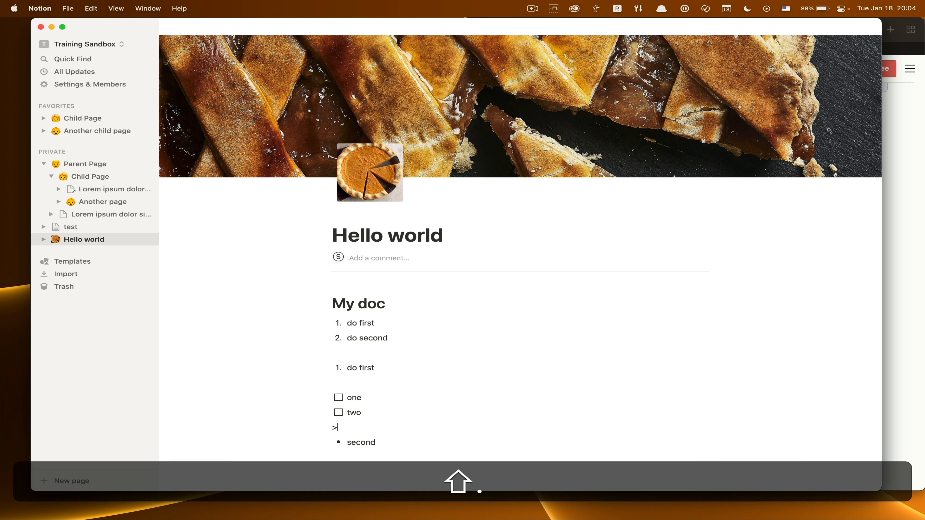
{"action": "key", "text": "BackSpace"}
{"action": "type", "text": "/"}
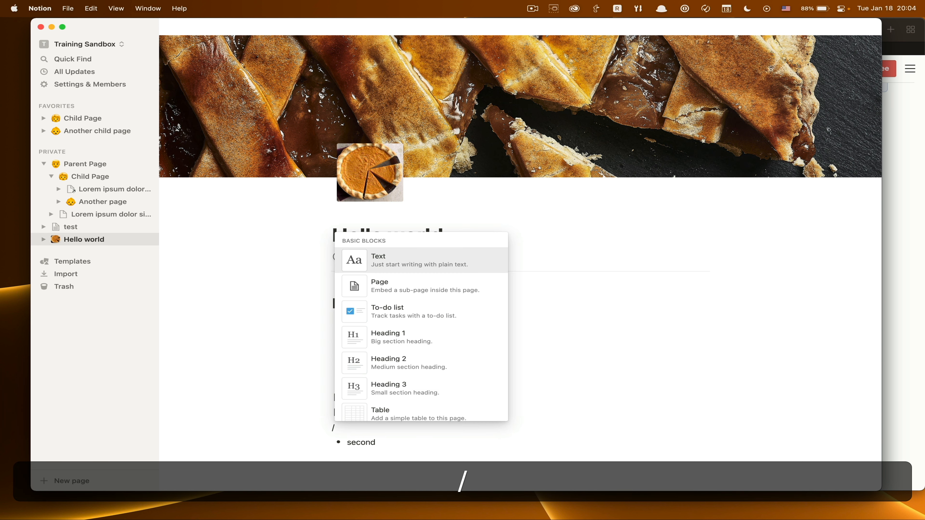
{"action": "type", "text": "to"}
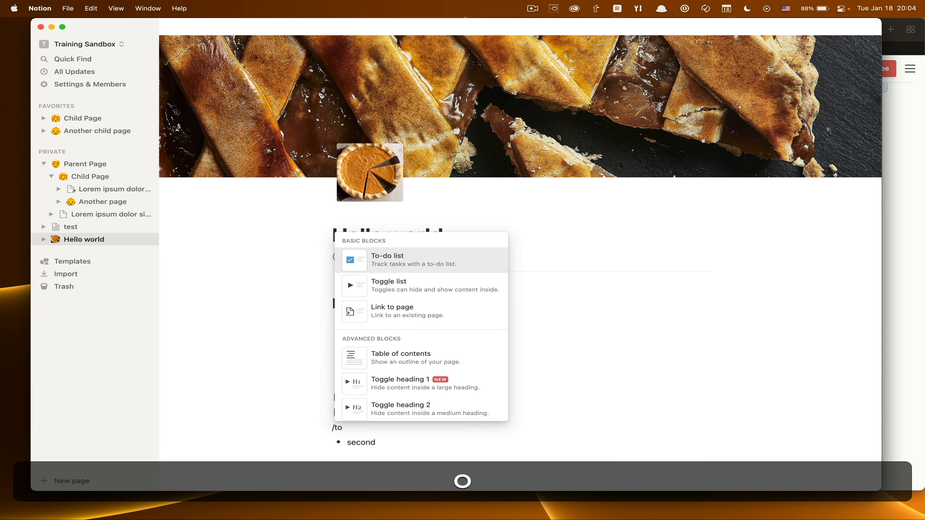
{"action": "type", "text": "g"}
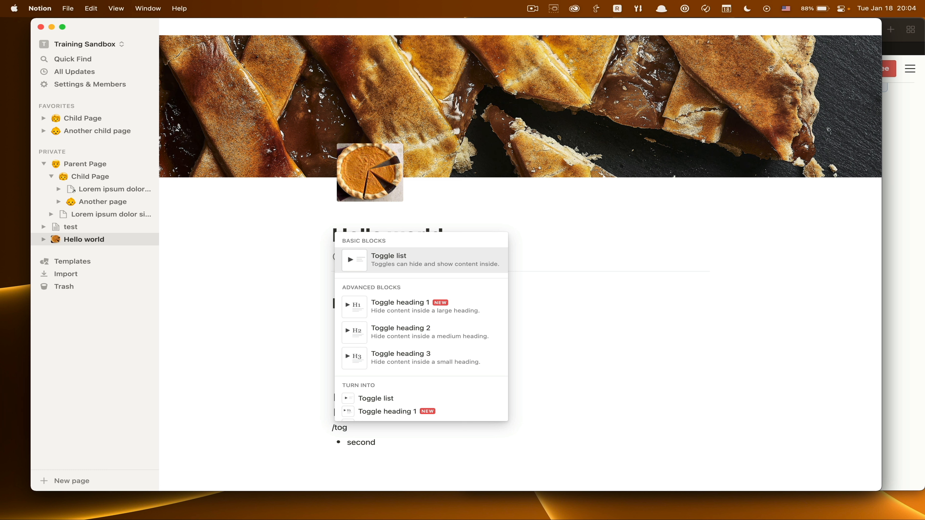
{"action": "key", "text": "BackSpace"}
{"action": "key", "text": "BackSpace"}
{"action": "key", "text": "BackSpace"}
{"action": "key", "text": "BackSpace"}
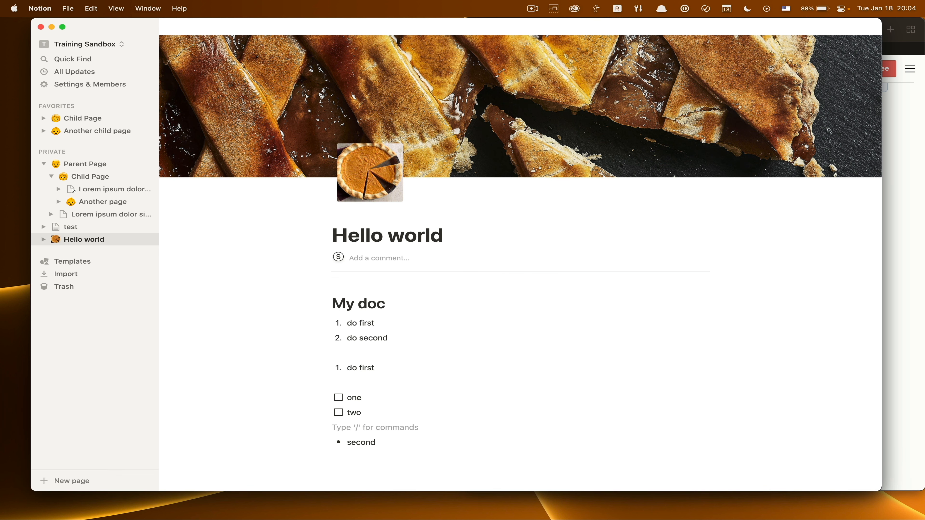
Create a toggle list below the to-do items using Markdown syntax and title it "my toggle".
{"action": "type", "text": "> "}
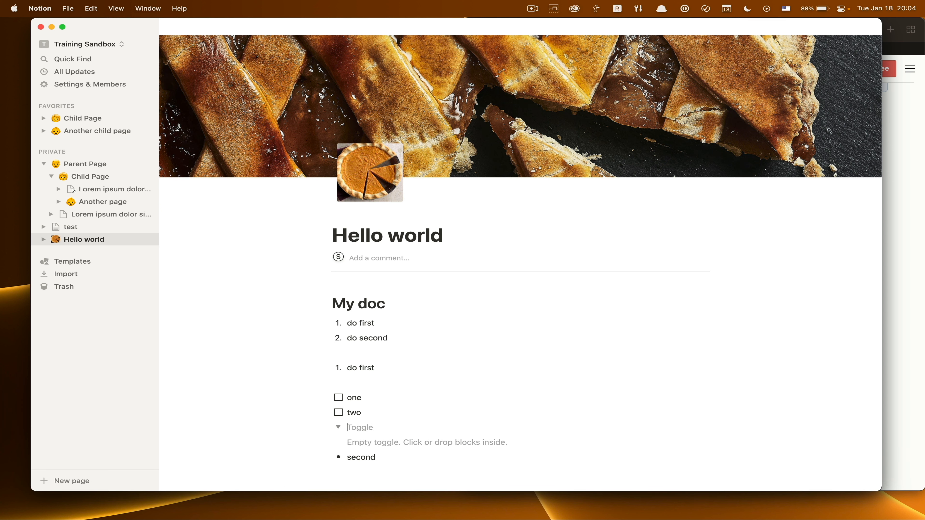
{"action": "type", "text": "t"}
{"action": "key", "text": "BackSpace"}
{"action": "type", "text": "my "}
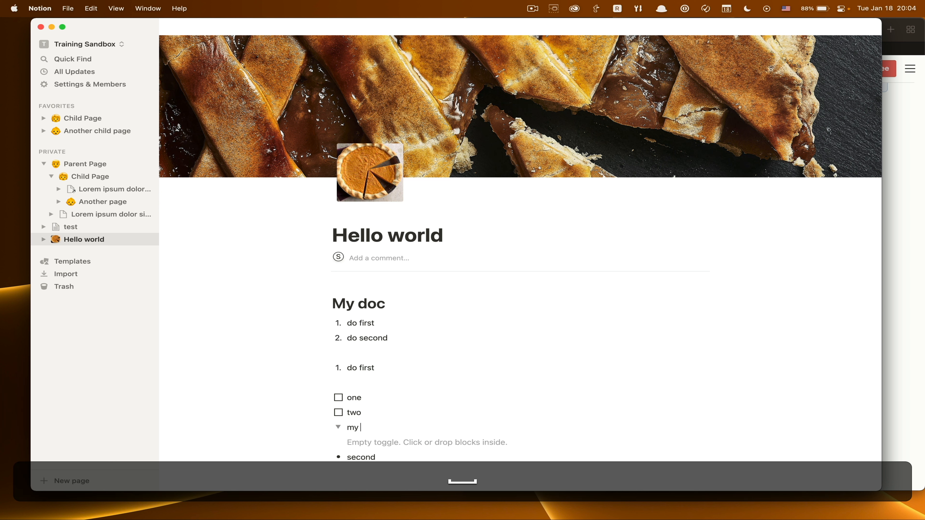
{"action": "type", "text": "toggle"}
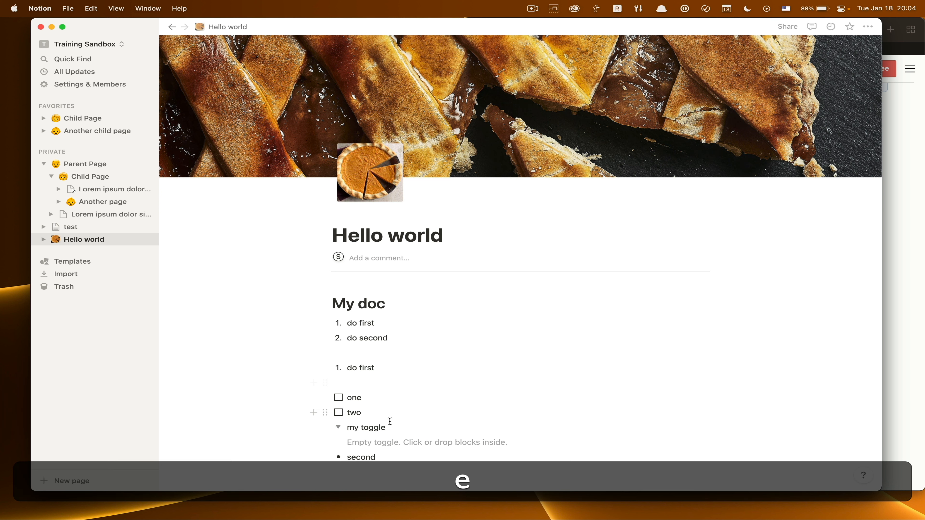
Add the text "hello" inside "my toggle", and collapse and re-expand the toggle.
{"action": "left_click", "coordinate": [405, 445]}
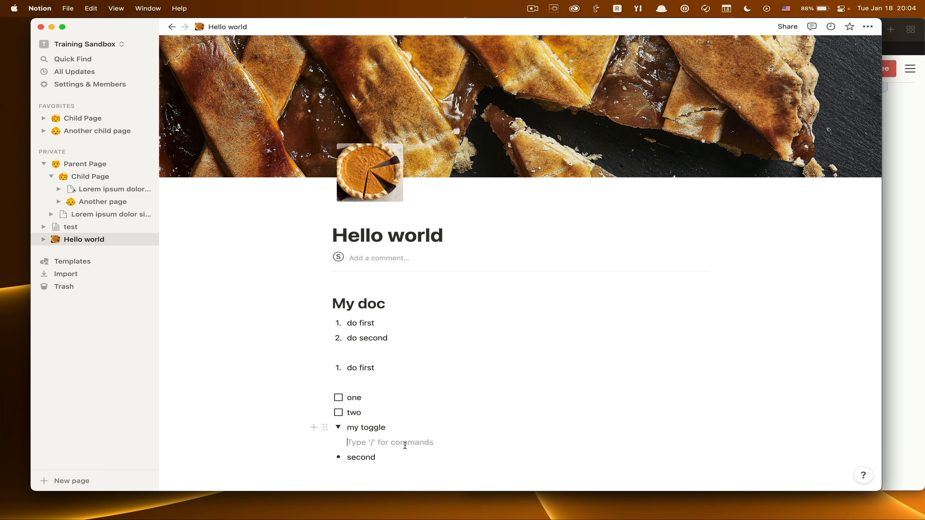
{"action": "type", "text": "hello"}
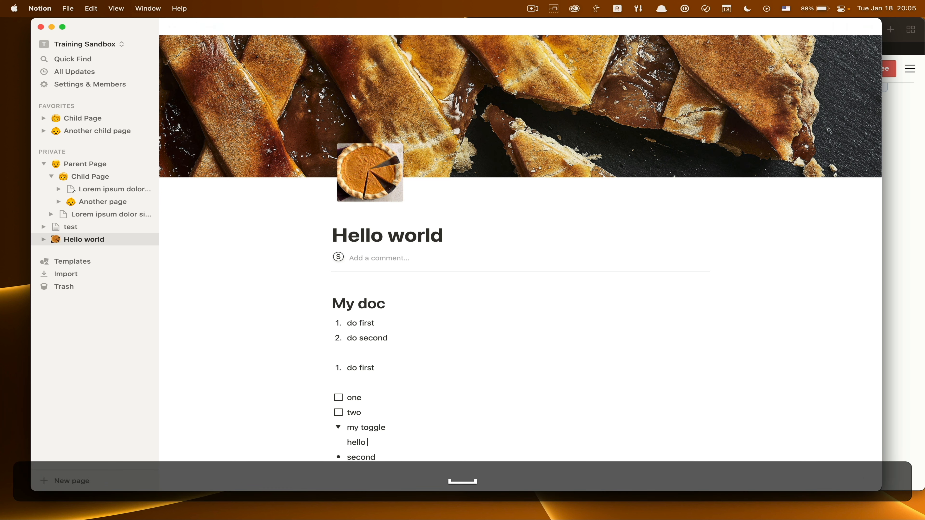
{"action": "left_click", "coordinate": [339, 428]}
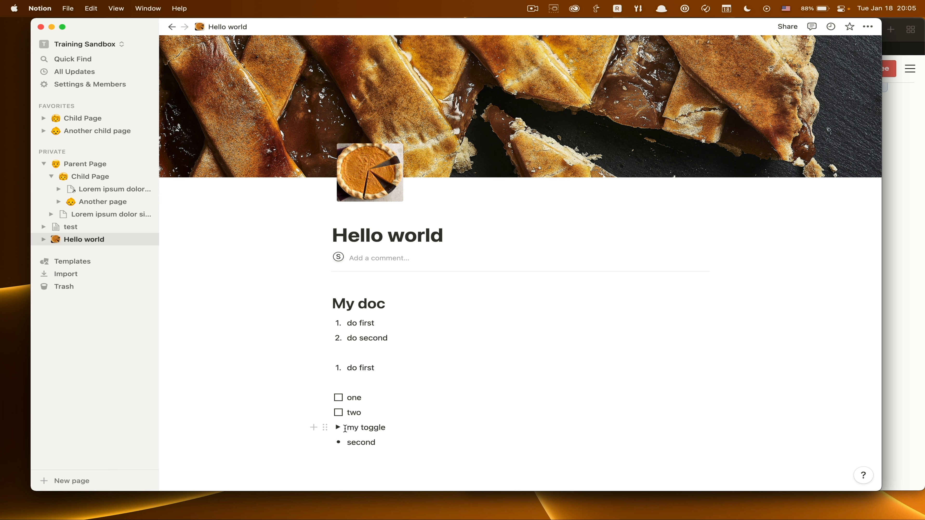
{"action": "left_click", "coordinate": [338, 428]}
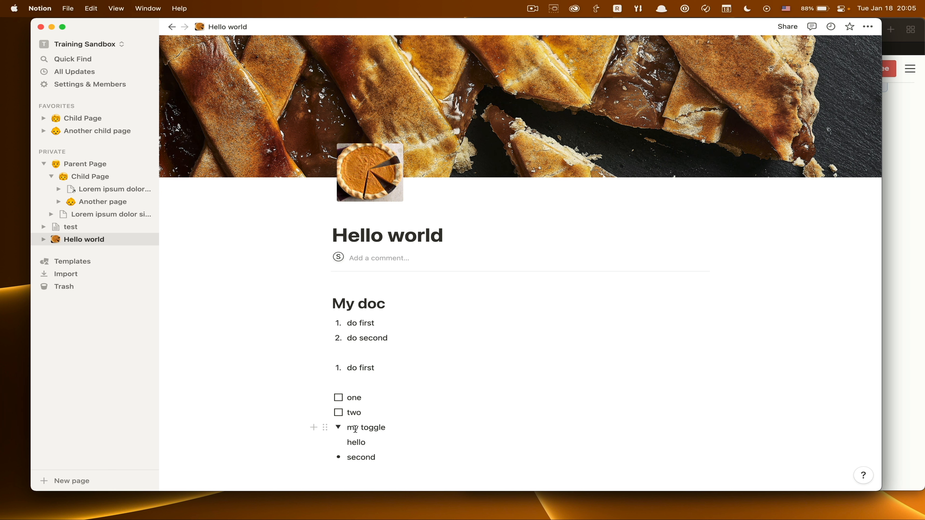
Delete "hello" from inside "my toggle" and insert lorem ipsum placeholder paragraphs with the ";lorem" snippet.
{"action": "left_click", "coordinate": [373, 443]}
{"action": "key", "text": "BackSpace"}
{"action": "key", "text": "BackSpace"}
{"action": "key", "text": "BackSpace"}
{"action": "key", "text": "BackSpace"}
{"action": "key", "text": "BackSpace"}
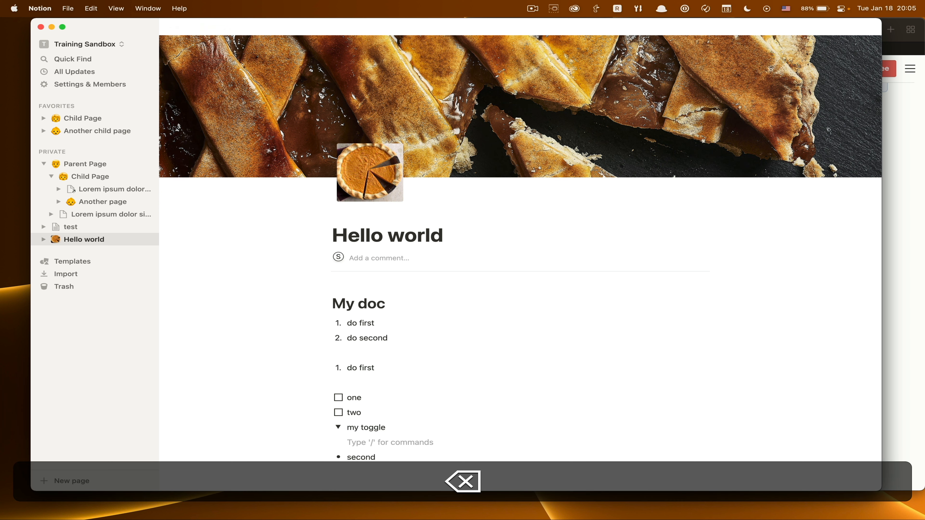
{"action": "type", "text": ";lorem"}
{"action": "key", "text": "Return"}
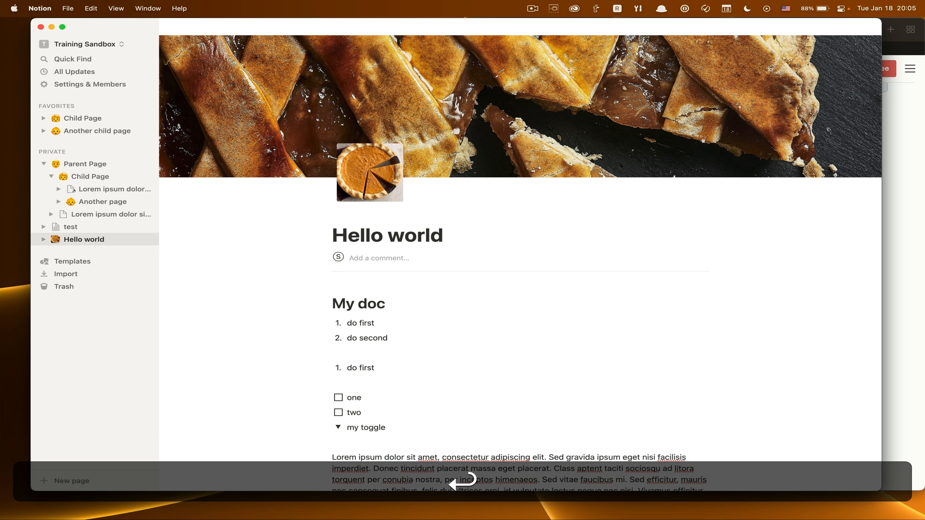
Move the "Lorem ipsum" and "Morbi convallis" paragraphs inside "my toggle", collapsing and re-expanding it after the first move.
{"action": "scroll", "coordinate": [407, 459], "scroll_direction": "down", "scroll_amount": 2}
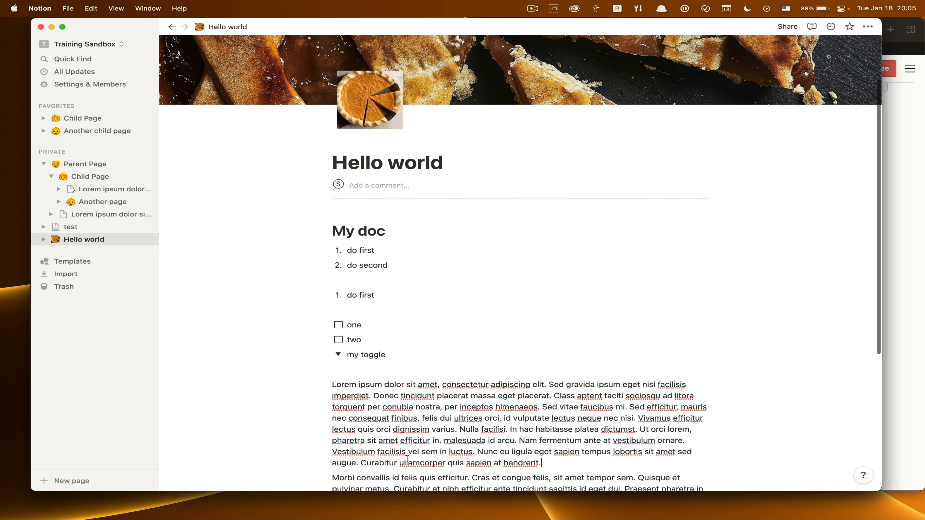
{"action": "scroll", "coordinate": [407, 459], "scroll_direction": "down", "scroll_amount": 3}
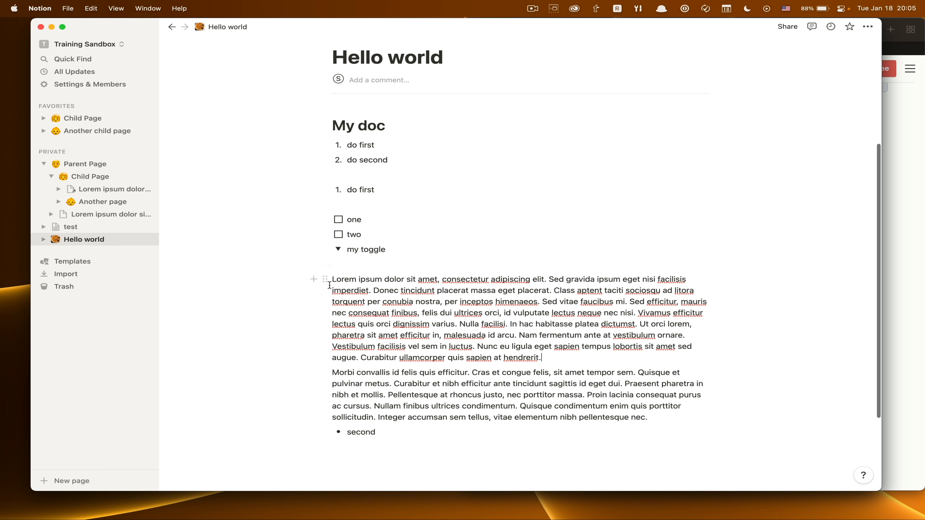
{"action": "left_click_drag", "start_coordinate": [325, 280], "coordinate": [369, 255]}
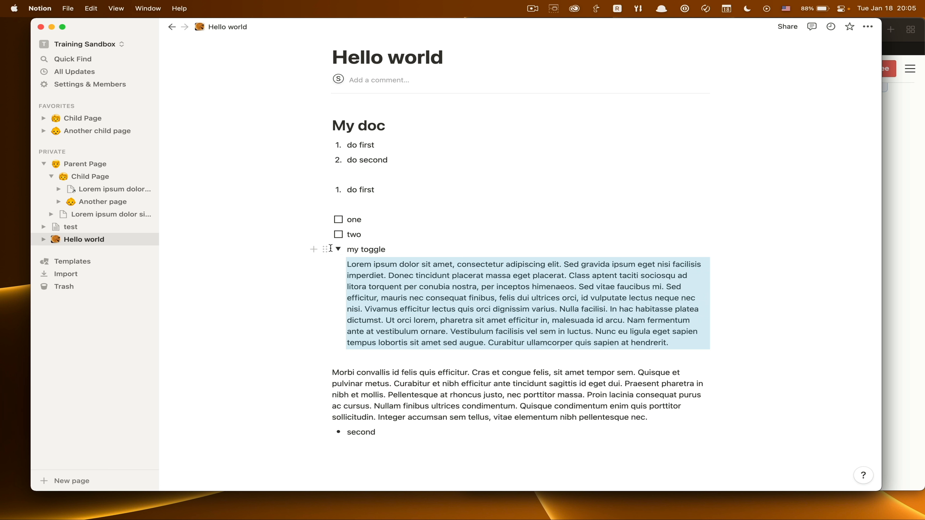
{"action": "left_click", "coordinate": [338, 250]}
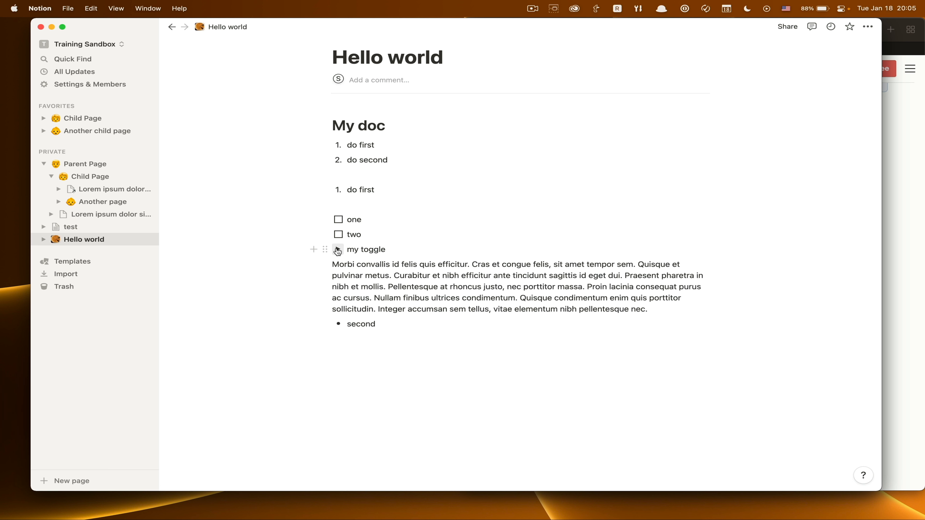
{"action": "left_click", "coordinate": [338, 251]}
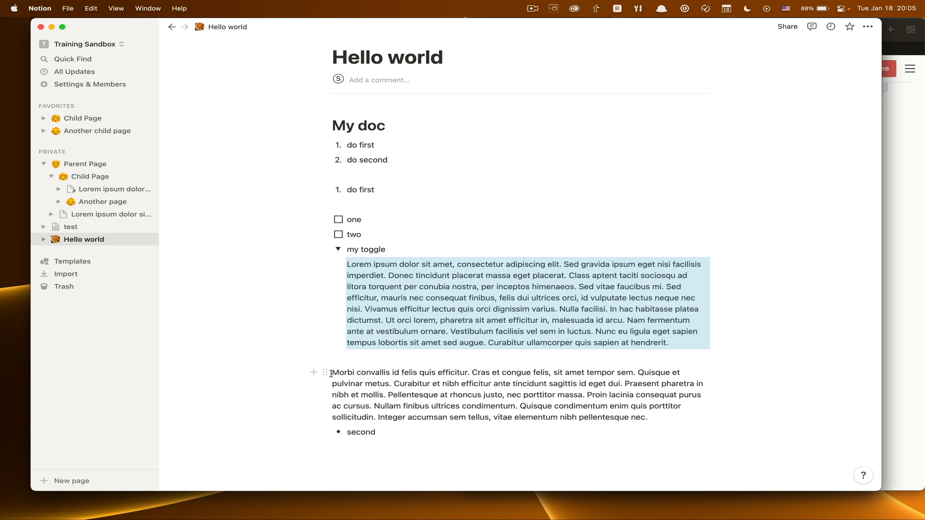
{"action": "left_click_drag", "start_coordinate": [324, 372], "coordinate": [355, 352]}
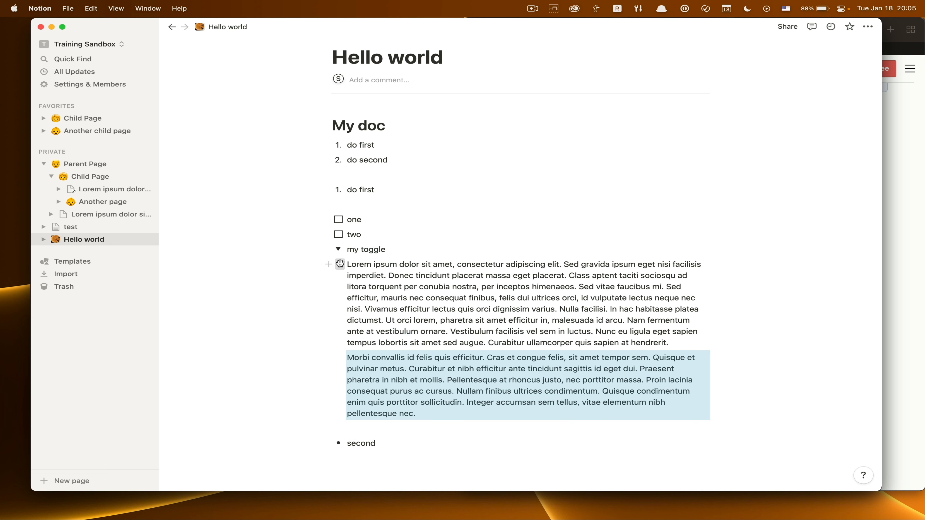
{"action": "left_click", "coordinate": [340, 263]}
{"action": "left_click", "coordinate": [452, 204]}
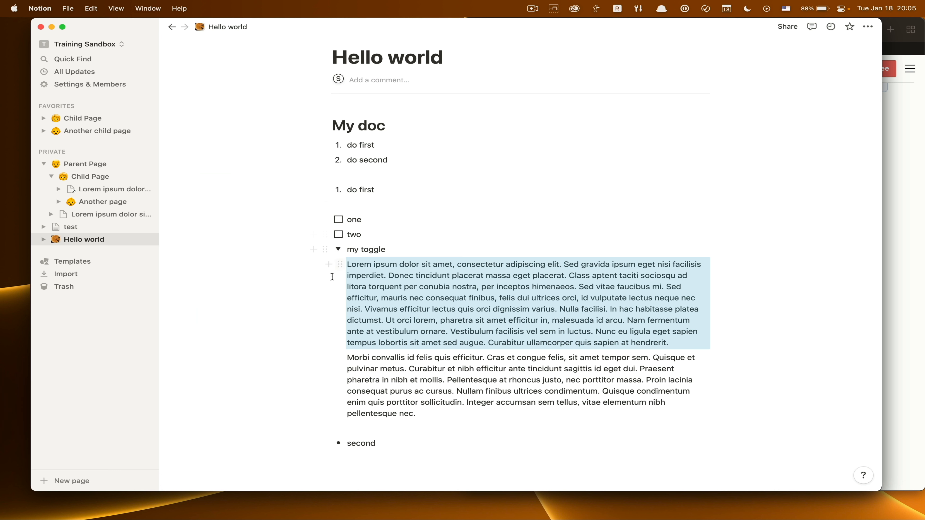
Collapse "my toggle", expand it to show both nested paragraphs, and leave it collapsed.
{"action": "left_click", "coordinate": [338, 249]}
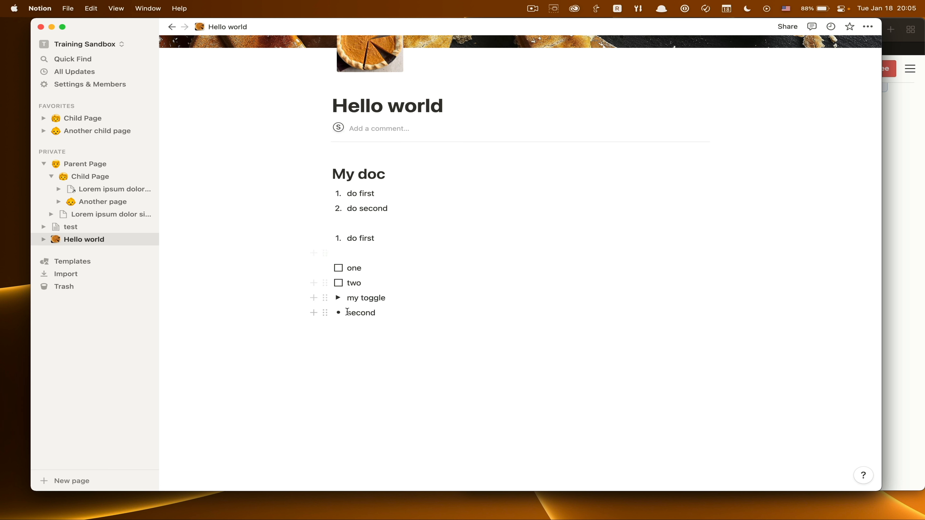
{"action": "left_click", "coordinate": [338, 298]}
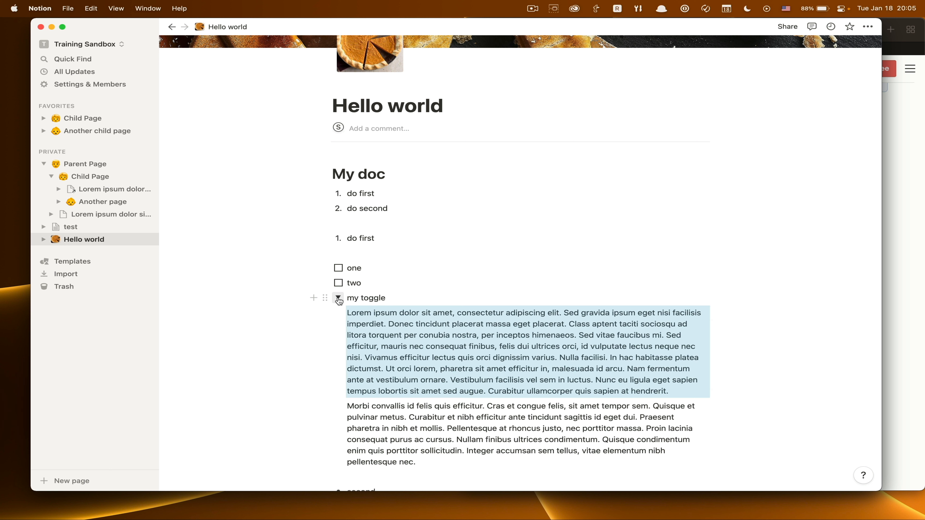
{"action": "left_click", "coordinate": [338, 297]}
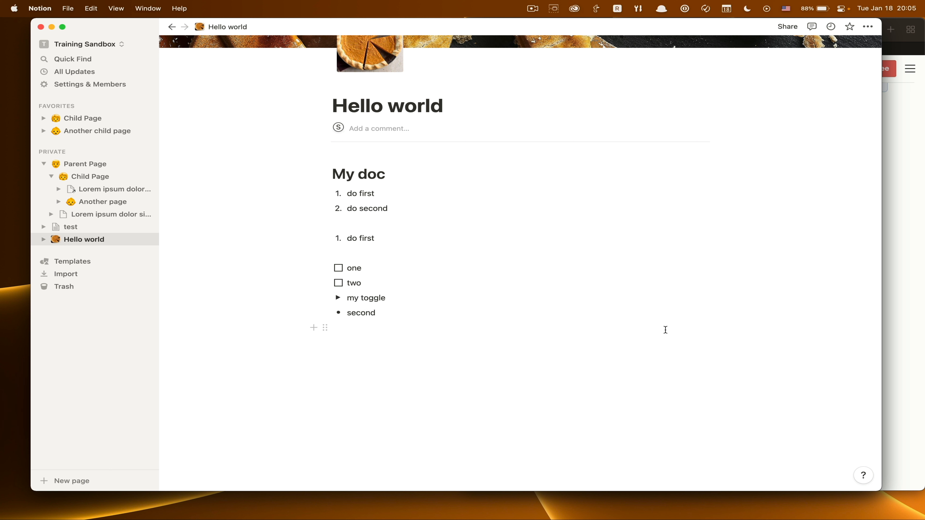
Switch to Notion's Keyboard shortcuts help page in Safari and read its Markdown style and Create & style your content sections.
{"action": "left_click", "coordinate": [905, 339]}
{"action": "scroll", "coordinate": [758, 343], "scroll_direction": "down", "scroll_amount": 5}
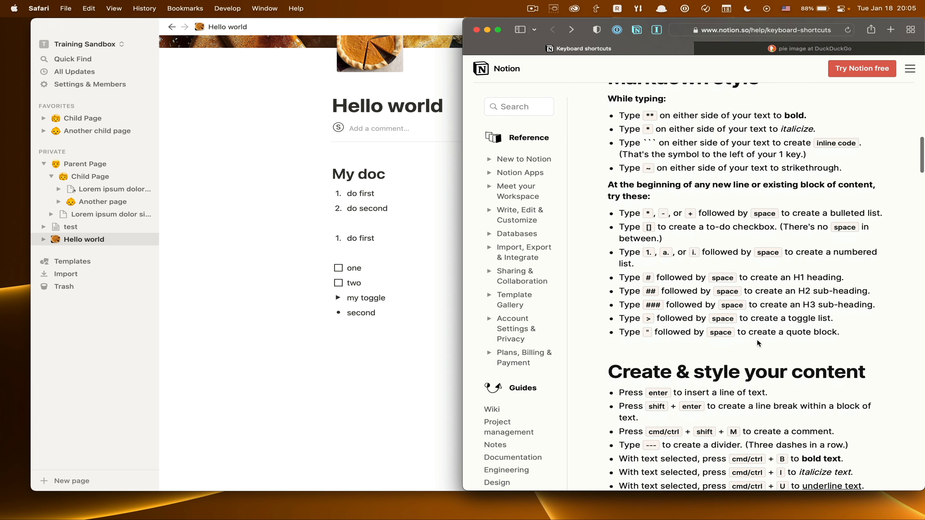
{"action": "scroll", "coordinate": [758, 343], "scroll_direction": "down", "scroll_amount": 1}
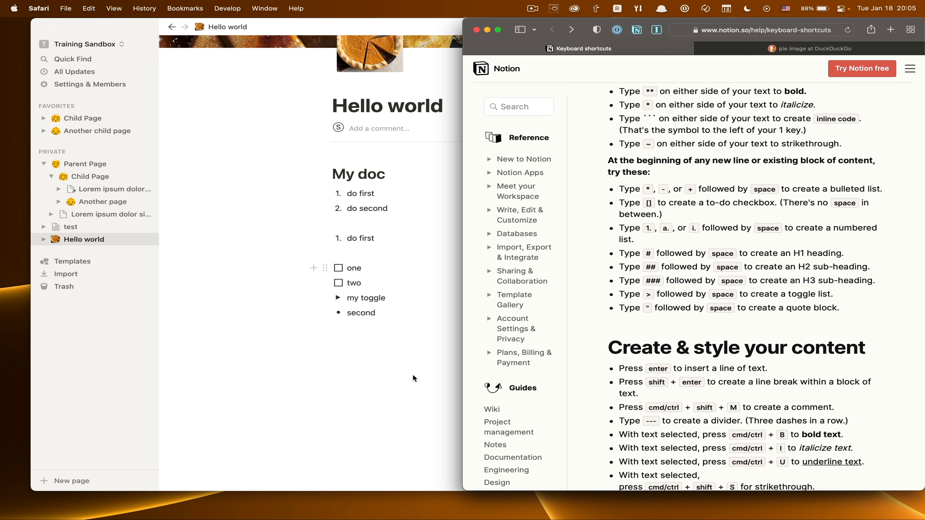
{"action": "scroll", "coordinate": [678, 393], "scroll_direction": "down", "scroll_amount": 3}
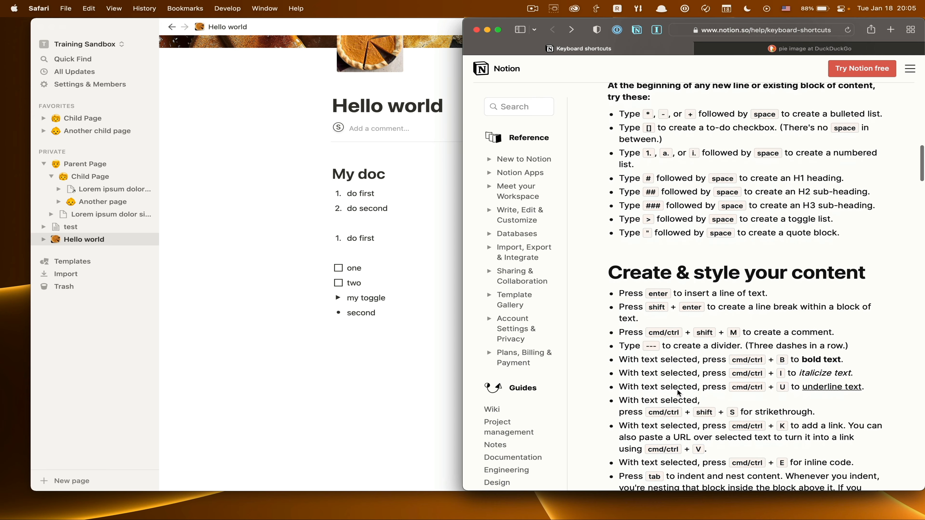
{"action": "scroll", "coordinate": [678, 393], "scroll_direction": "down", "scroll_amount": 3}
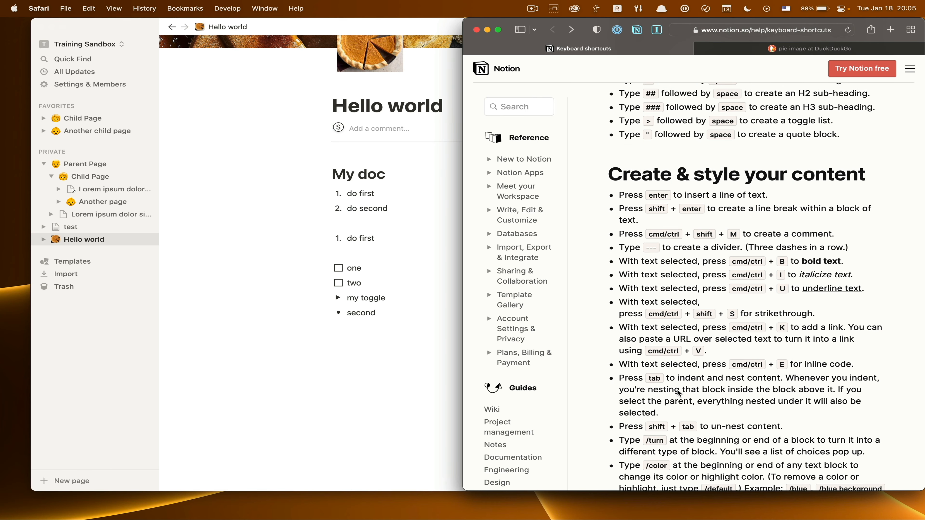
Back in Notion, leave a blank line below the "second" bullet and add the word "hello" in bold using Markdown syntax.
{"action": "left_click", "coordinate": [406, 344]}
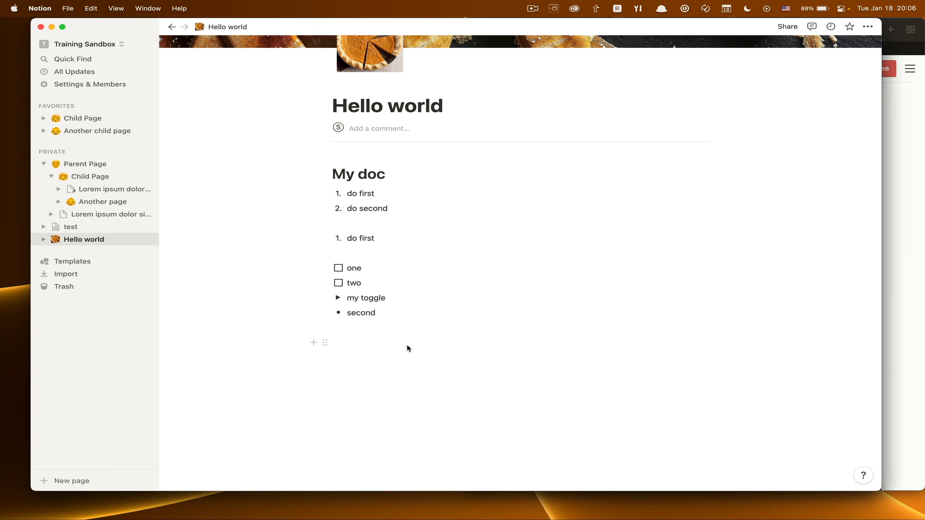
{"action": "left_click", "coordinate": [378, 338]}
{"action": "type", "text": "**"}
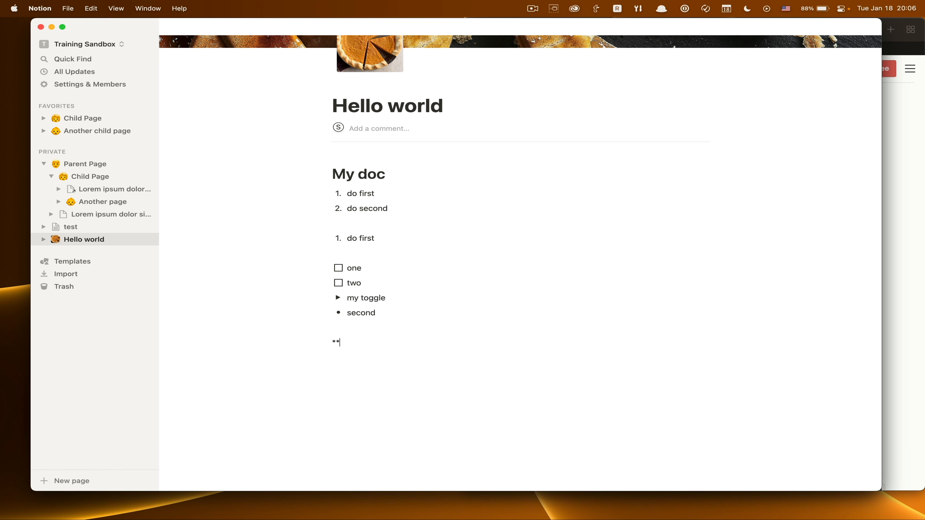
{"action": "type", "text": "hello**"}
Expand "my toggle" and turn the whole block into a quote.
{"action": "left_click", "coordinate": [337, 298]}
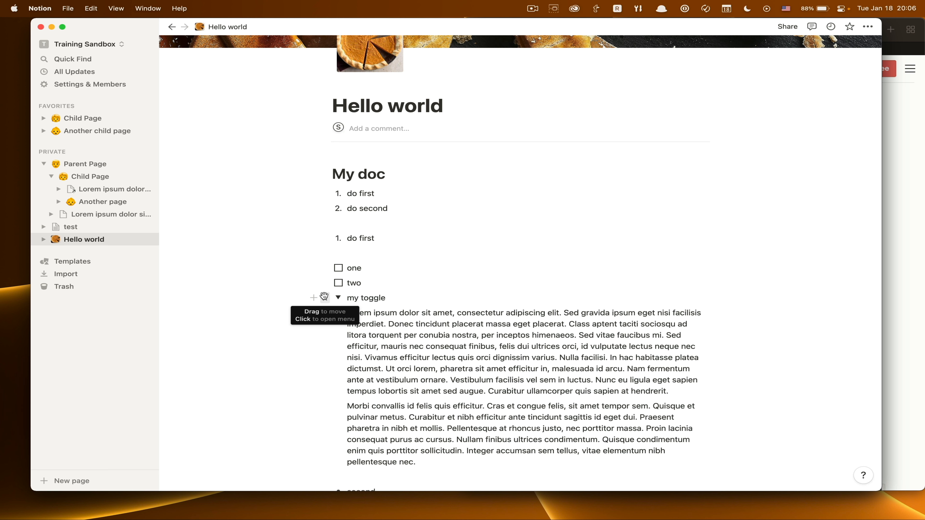
{"action": "left_click", "coordinate": [324, 296]}
{"action": "mouse_move", "coordinate": [282, 278]}
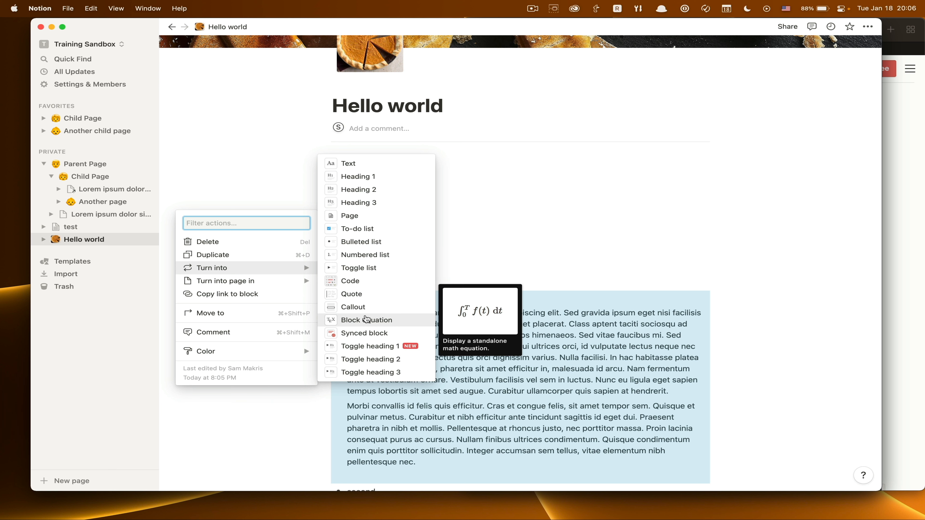
{"action": "left_click", "coordinate": [350, 295]}
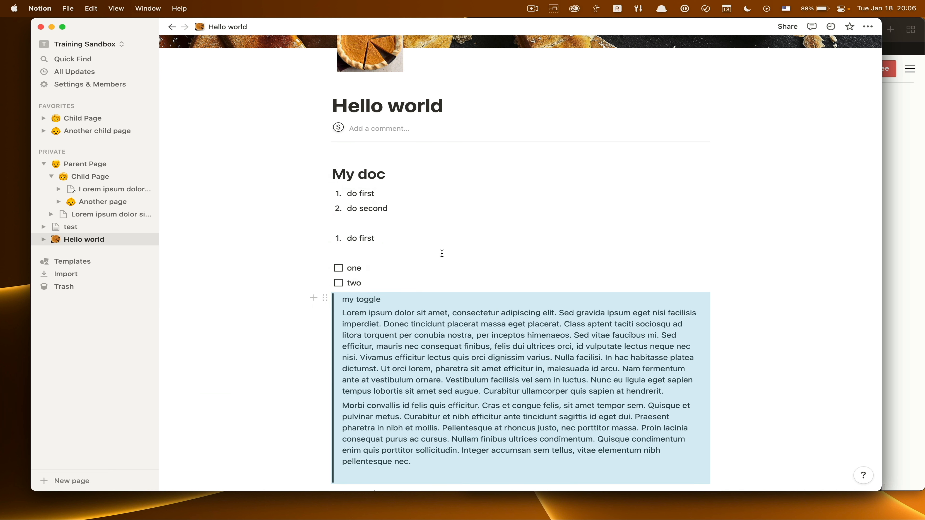
{"action": "scroll", "coordinate": [524, 231], "scroll_direction": "down", "scroll_amount": 3}
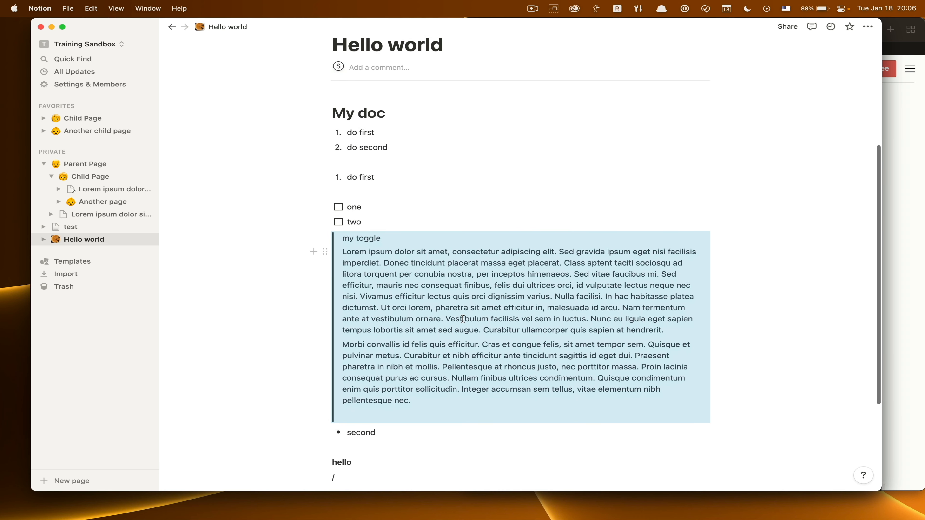
{"action": "left_click", "coordinate": [405, 248]}
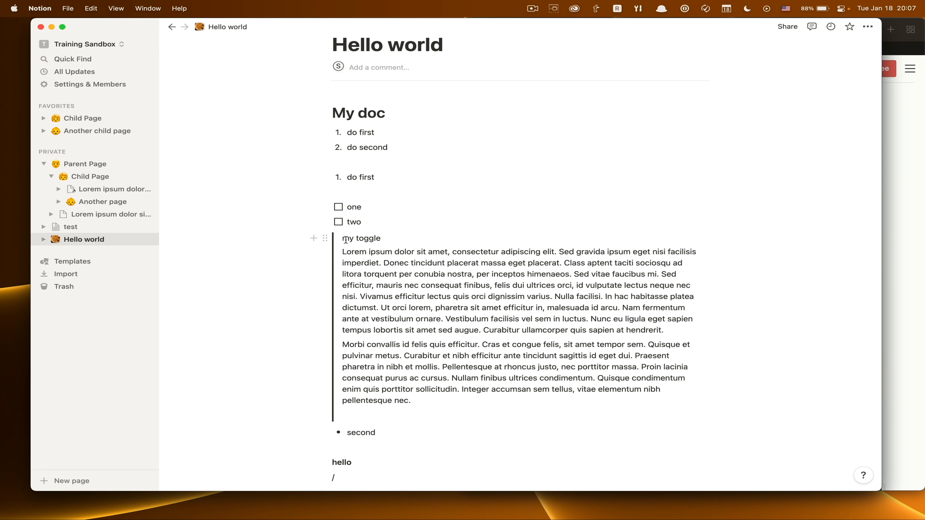
Turn the "my toggle" quote back into a toggle list, then collapse and re-expand it.
{"action": "left_click", "coordinate": [325, 238]}
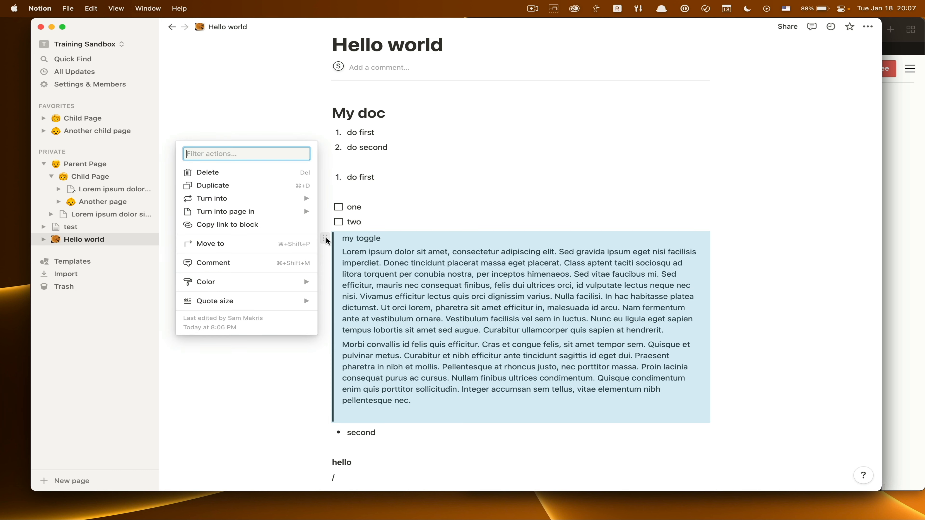
{"action": "mouse_move", "coordinate": [266, 202]}
{"action": "left_click", "coordinate": [382, 199]}
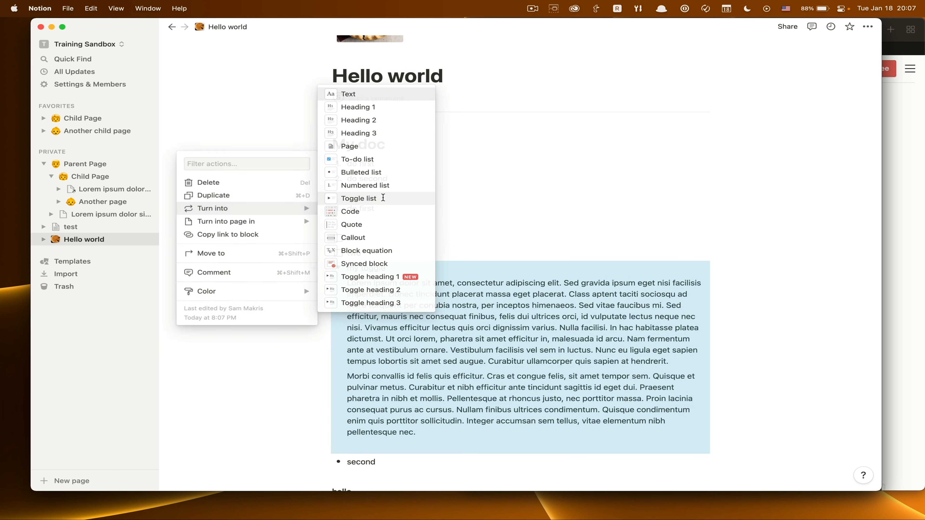
{"action": "left_click", "coordinate": [338, 268]}
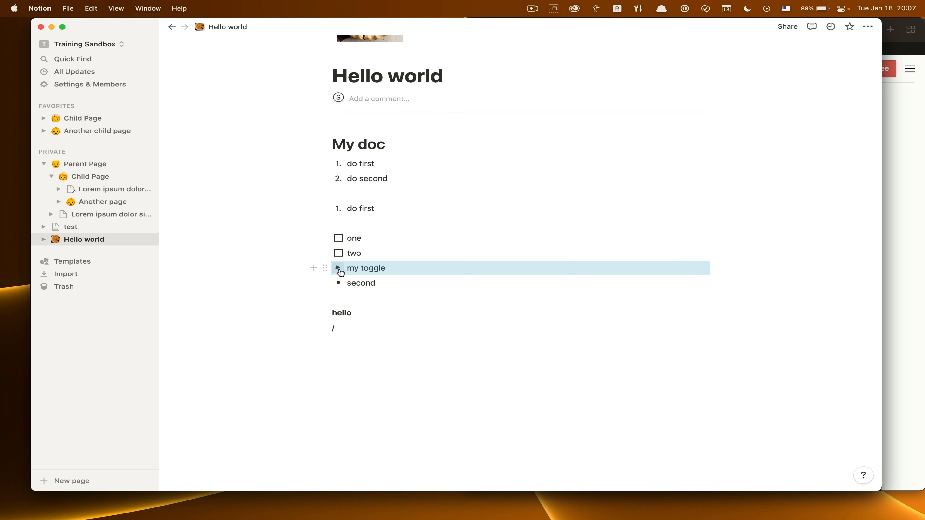
{"action": "left_click", "coordinate": [339, 268]}
Apply an orange background to the "my toggle" block and its nested paragraphs.
{"action": "left_click", "coordinate": [324, 268]}
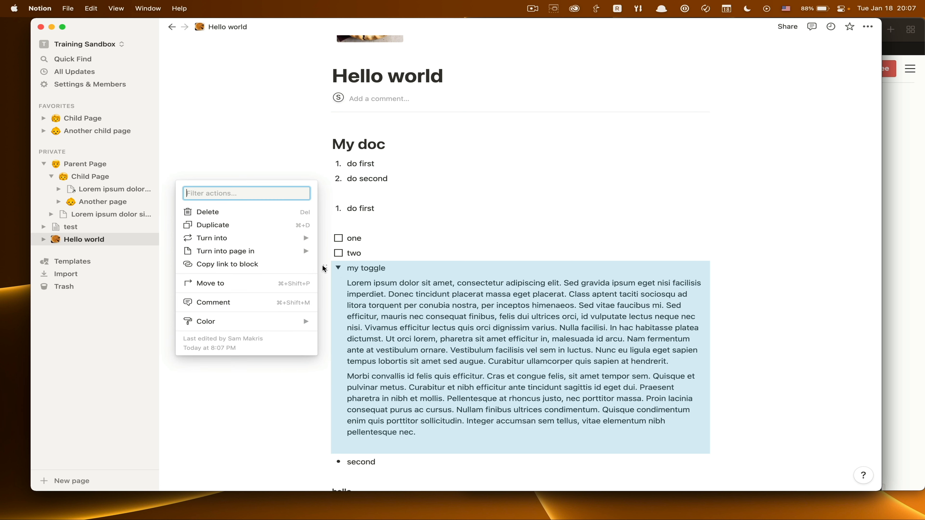
{"action": "mouse_move", "coordinate": [283, 253]}
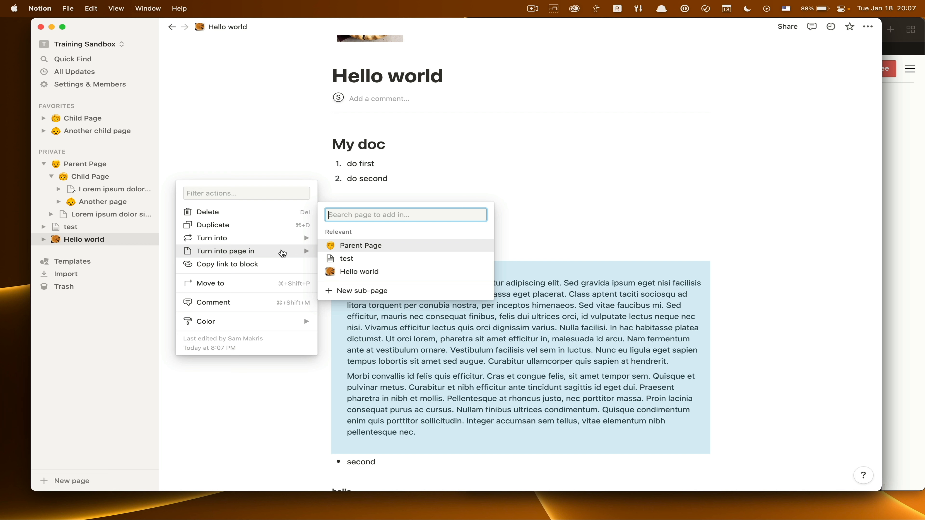
{"action": "mouse_move", "coordinate": [240, 323]}
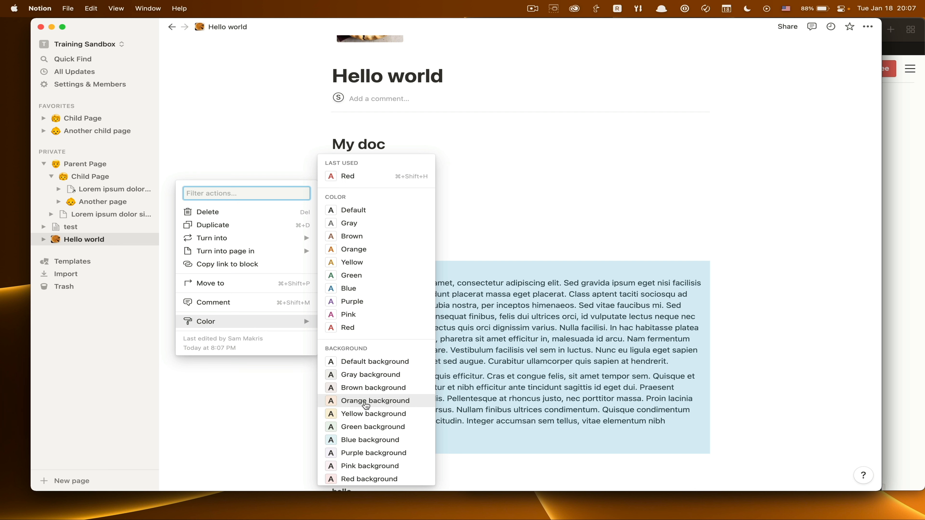
{"action": "left_click", "coordinate": [366, 405]}
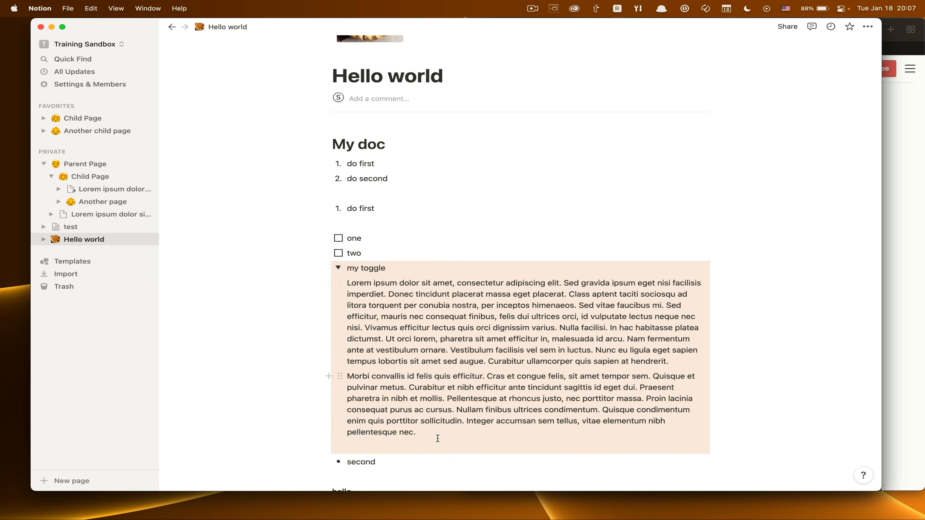
{"action": "scroll", "coordinate": [438, 438], "scroll_direction": "down", "scroll_amount": 2}
{"action": "scroll", "coordinate": [437, 438], "scroll_direction": "down", "scroll_amount": 2}
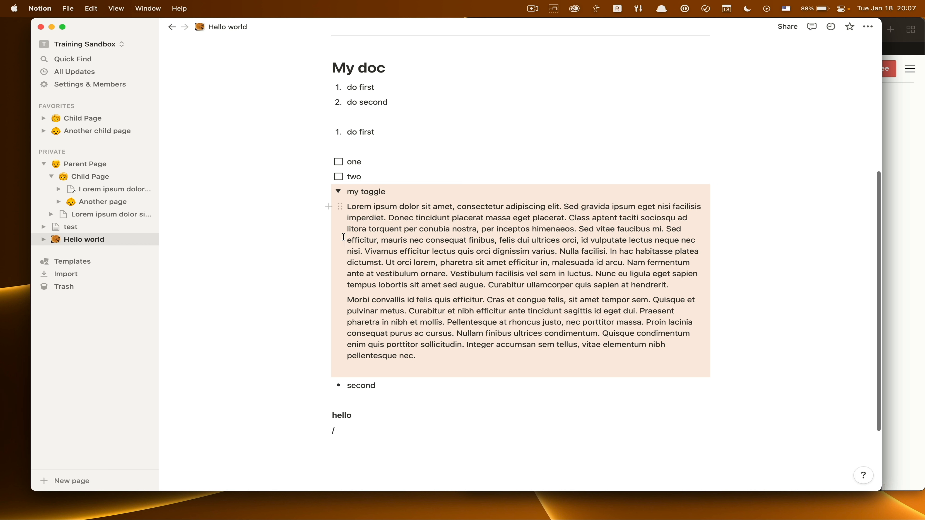
Set the color of the "my toggle" block and its nested paragraphs to red text.
{"action": "left_click", "coordinate": [325, 191]}
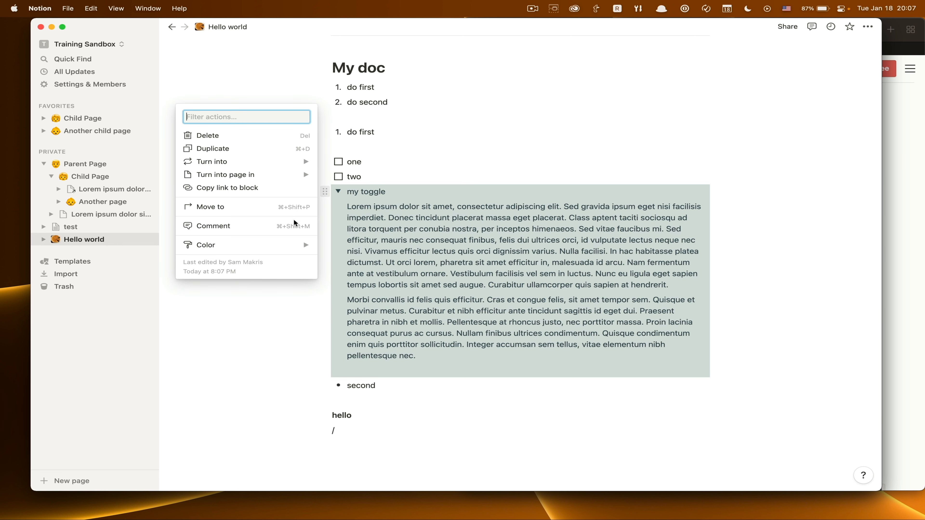
{"action": "mouse_move", "coordinate": [245, 245]}
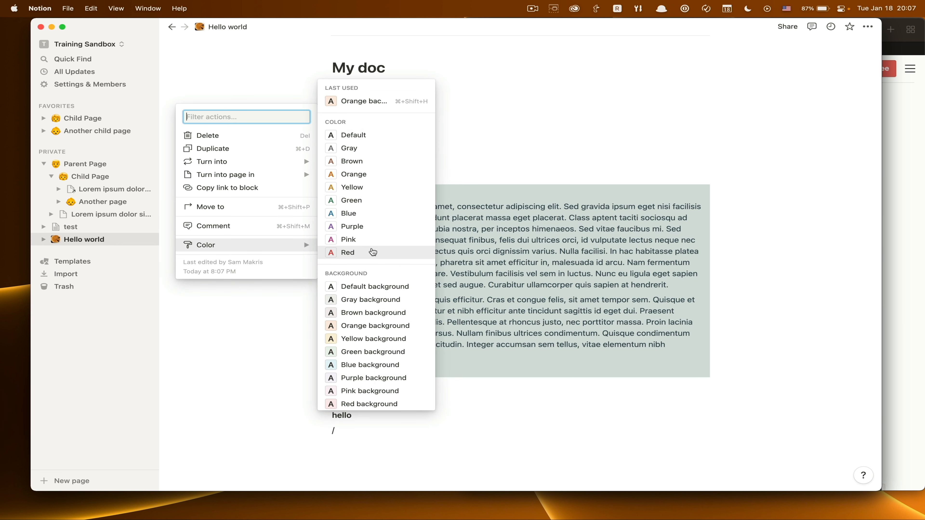
{"action": "left_click", "coordinate": [372, 252]}
{"action": "scroll", "coordinate": [372, 415], "scroll_direction": "down", "scroll_amount": 1}
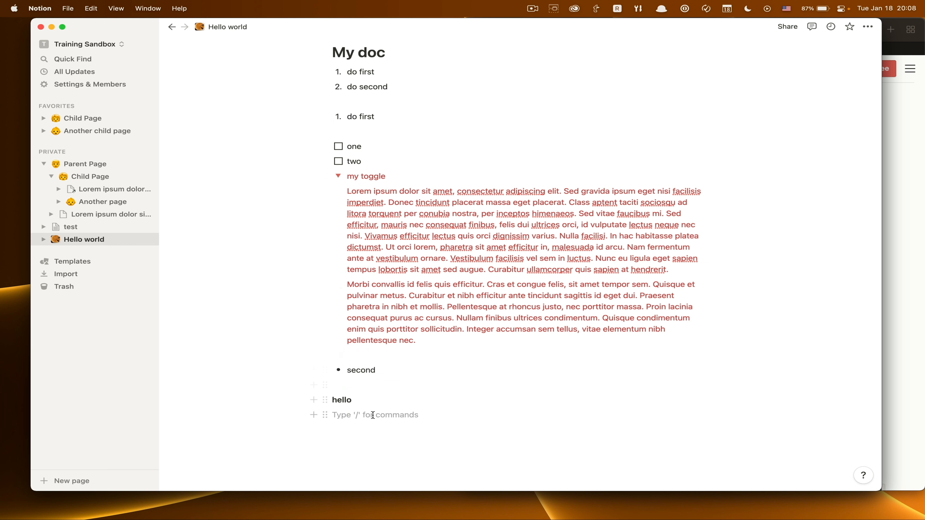
{"action": "left_click", "coordinate": [373, 415]}
{"action": "type", "text": "/"}
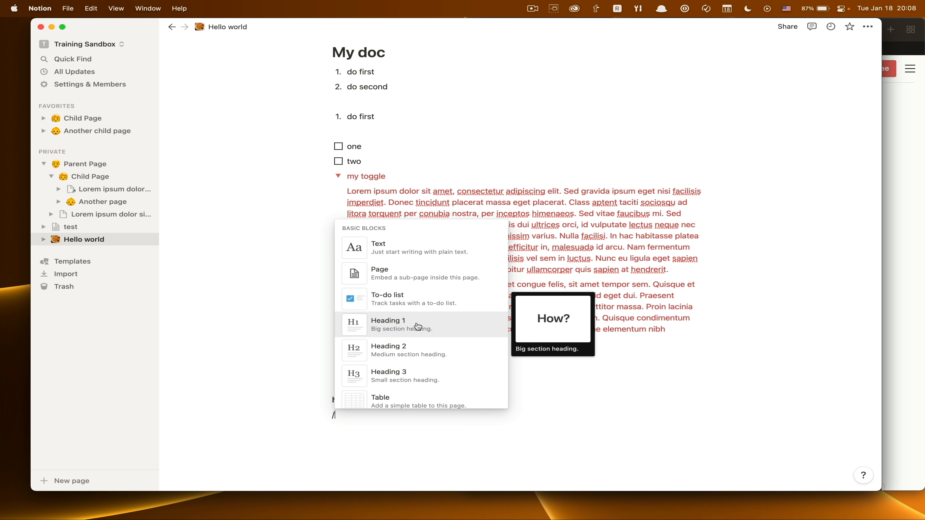
{"action": "scroll", "coordinate": [417, 327], "scroll_direction": "down", "scroll_amount": 3}
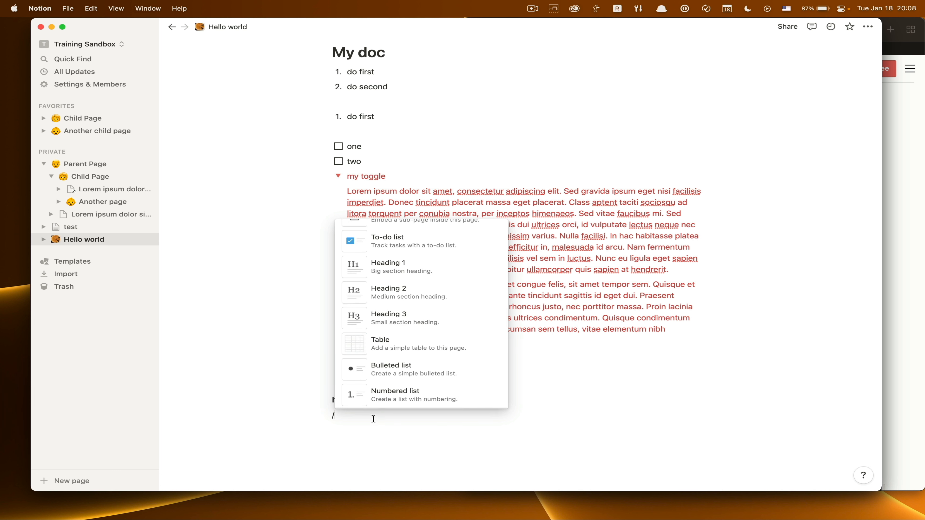
{"action": "left_click", "coordinate": [369, 413]}
{"action": "key", "text": "BackSpace"}
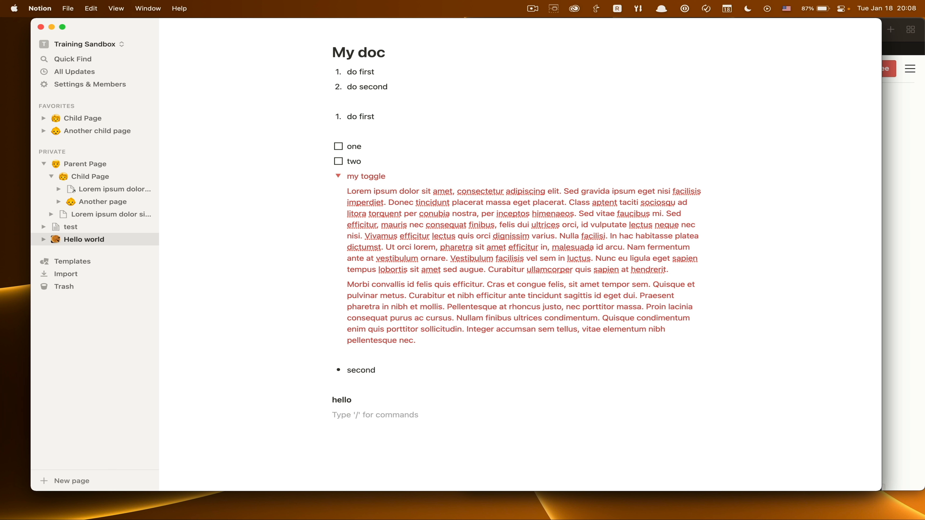
Create an empty Heading 2 below "hello" using Markdown syntax, then replace it with an empty Heading 3.
{"action": "key", "text": "shift"}
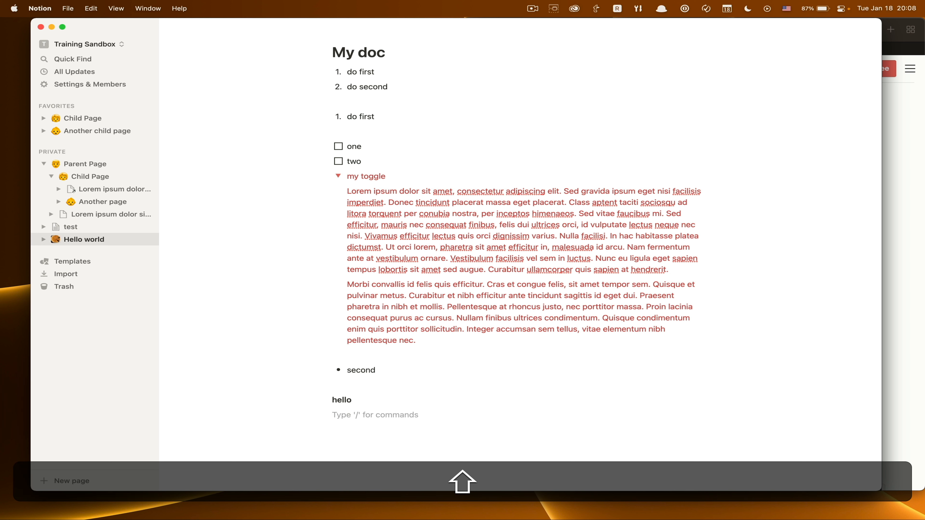
{"action": "type", "text": "##"}
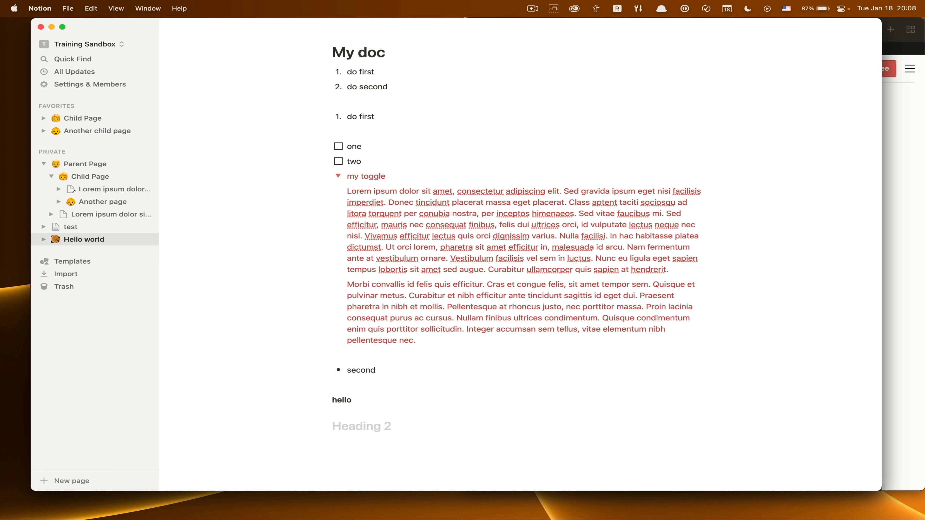
{"action": "key", "text": "BackSpace"}
{"action": "type", "text": "###"}
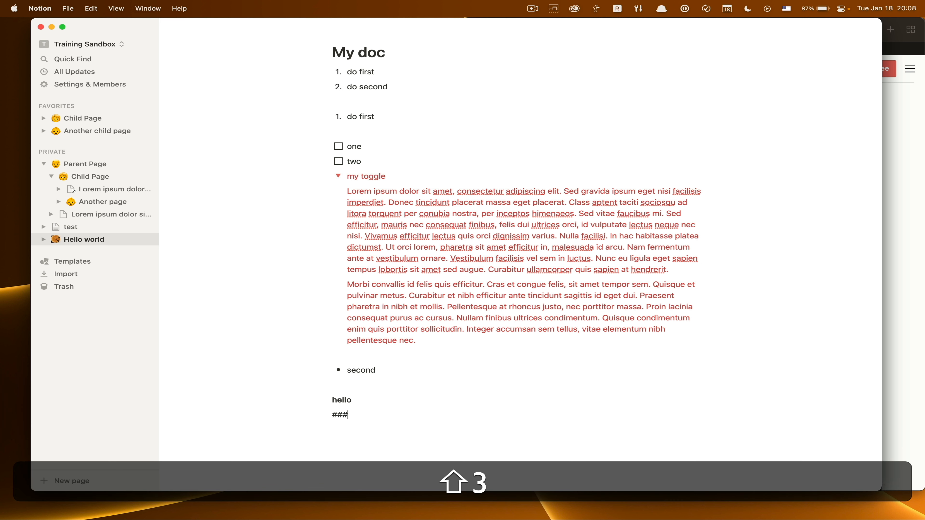
{"action": "key", "text": "space"}
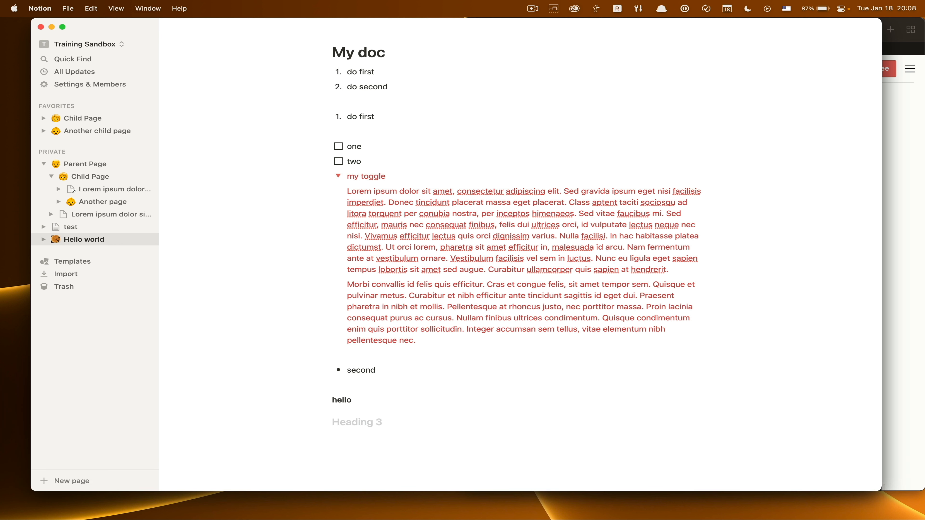
Insert a simple table below the empty Heading 3 and fit it to the page width.
{"action": "type", "text": "/"}
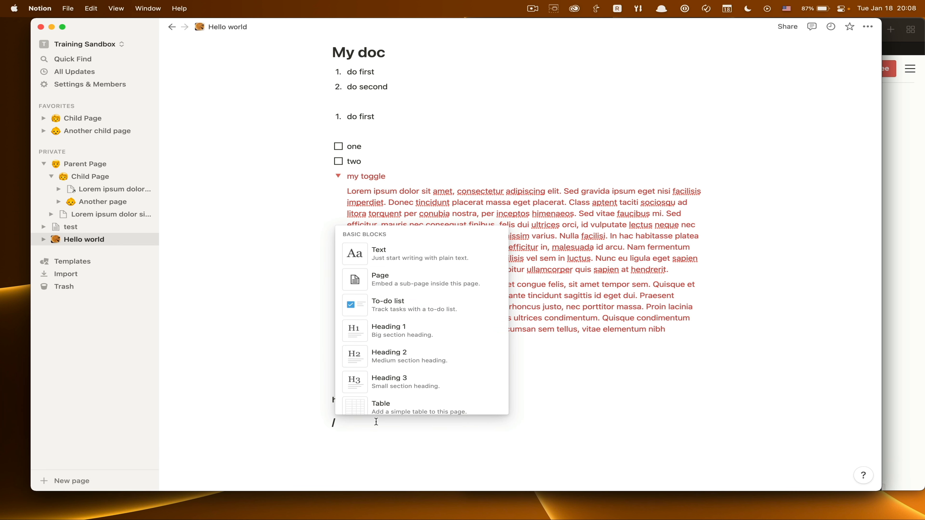
{"action": "scroll", "coordinate": [396, 388], "scroll_direction": "down", "scroll_amount": 2}
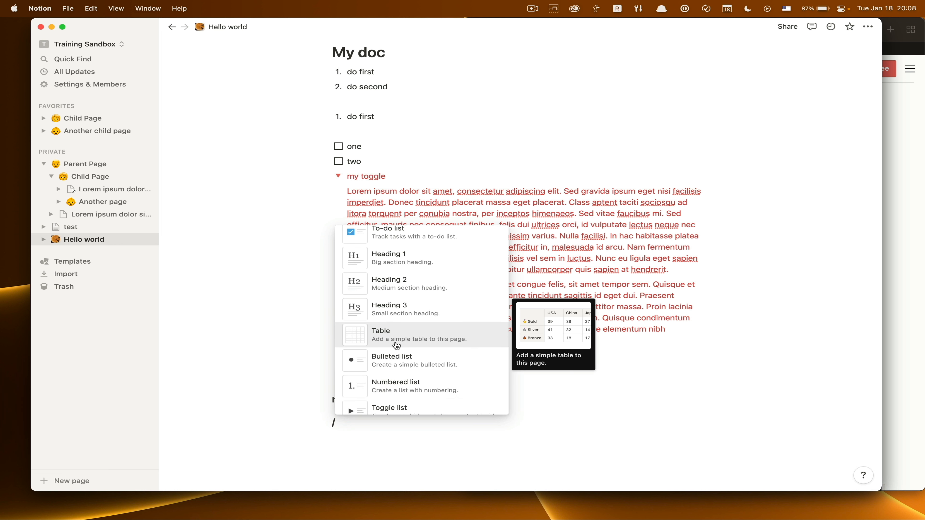
{"action": "left_click", "coordinate": [396, 344]}
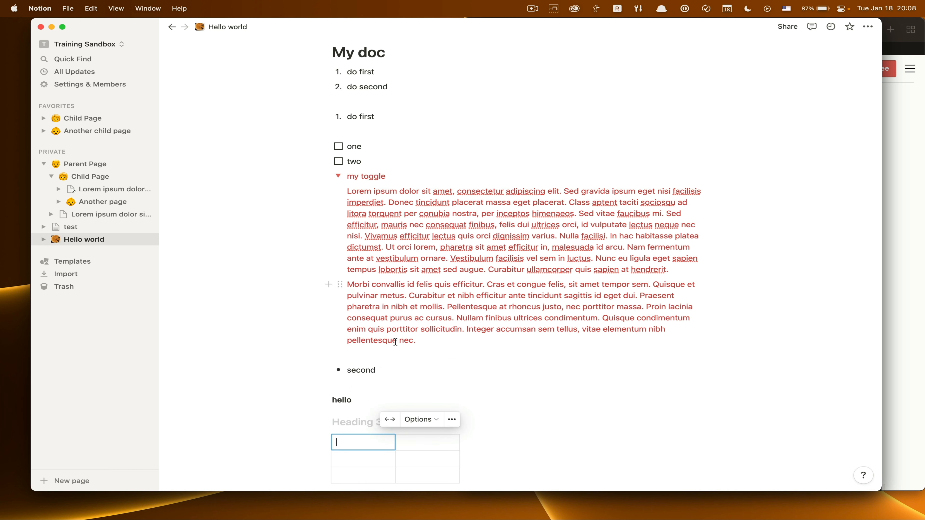
{"action": "scroll", "coordinate": [519, 429], "scroll_direction": "down", "scroll_amount": 3}
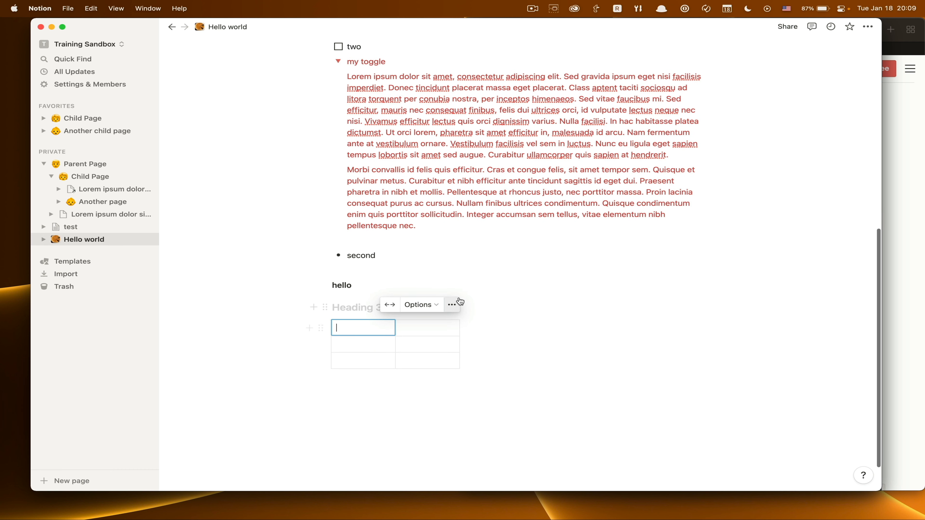
{"action": "left_click", "coordinate": [390, 306]}
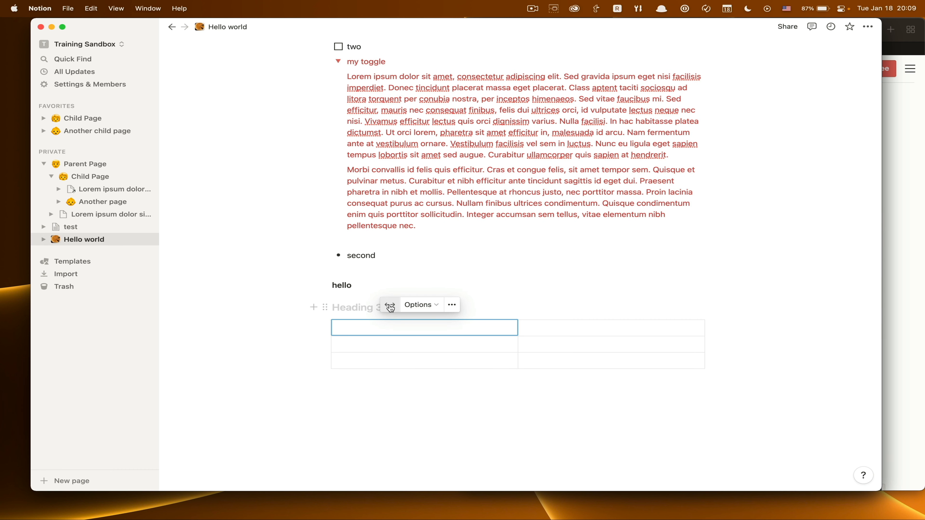
Review the table's header column and header row options and its list of block actions, leaving them unchanged.
{"action": "left_click", "coordinate": [431, 309]}
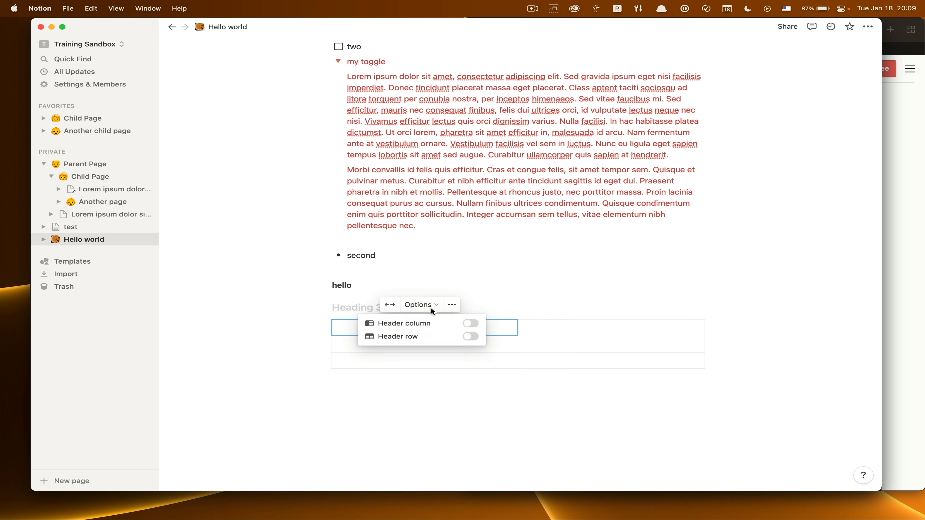
{"action": "left_click", "coordinate": [453, 305]}
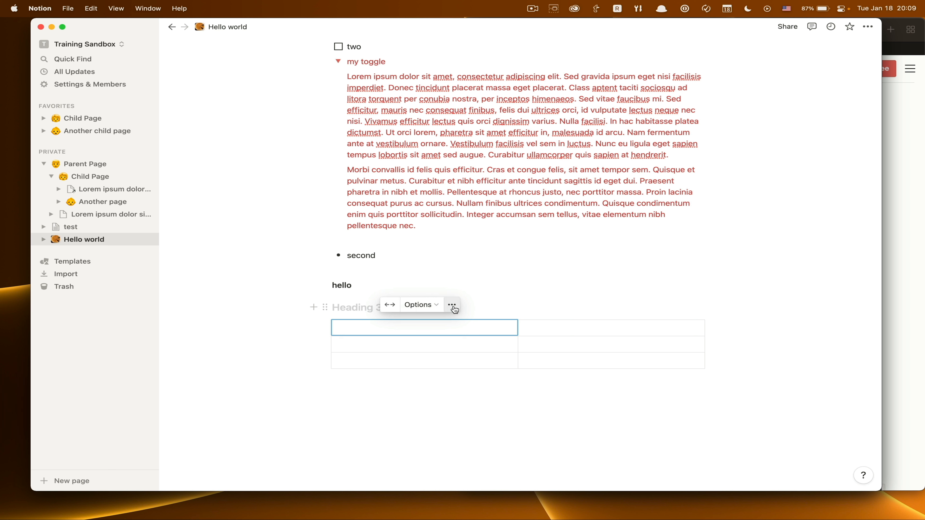
{"action": "left_click", "coordinate": [453, 305]}
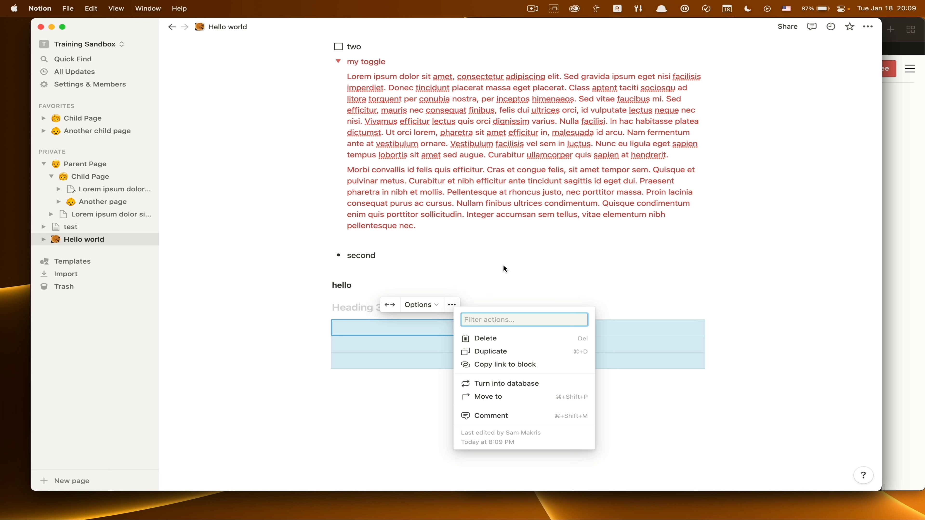
{"action": "key", "text": "Escape"}
Add one column and one row to the end of the table.
{"action": "left_click", "coordinate": [526, 327]}
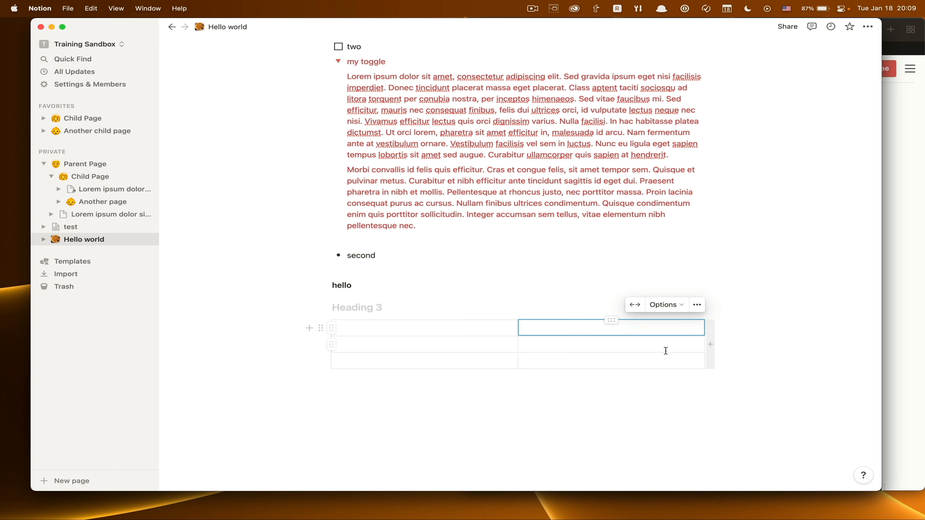
{"action": "left_click", "coordinate": [711, 344]}
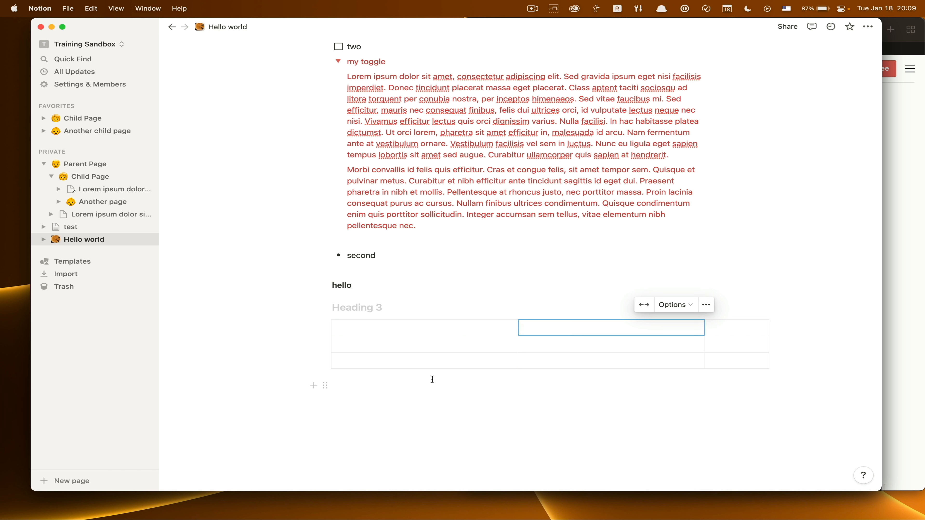
{"action": "left_click_drag", "start_coordinate": [479, 373], "coordinate": [479, 373]}
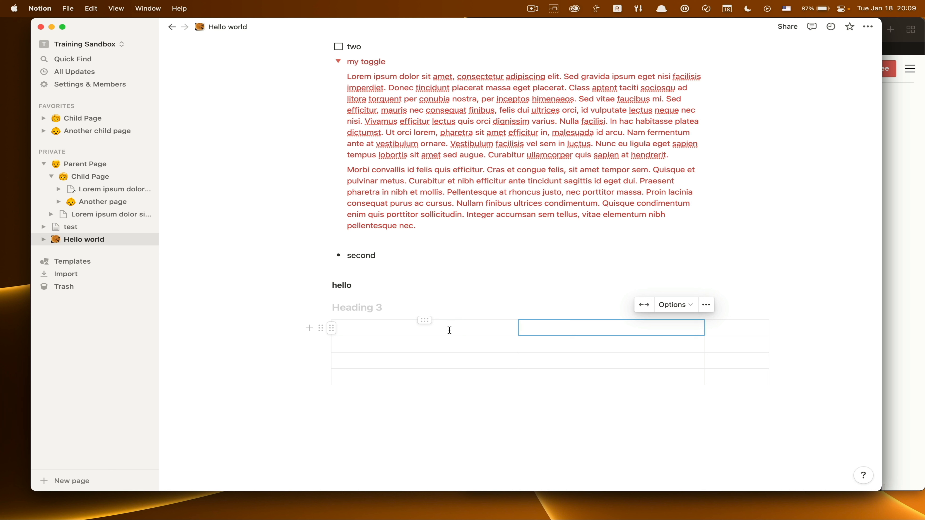
Review the list of actions available for the table's first column.
{"action": "left_click", "coordinate": [425, 322]}
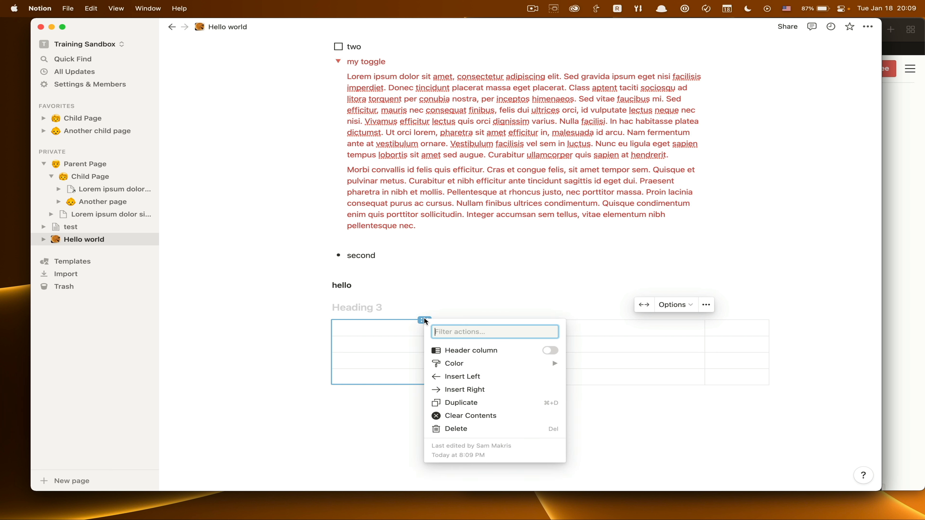
Insert a callout reading "Please call" below the table and change its icon to the yellow warning sign.
{"action": "left_click", "coordinate": [436, 401]}
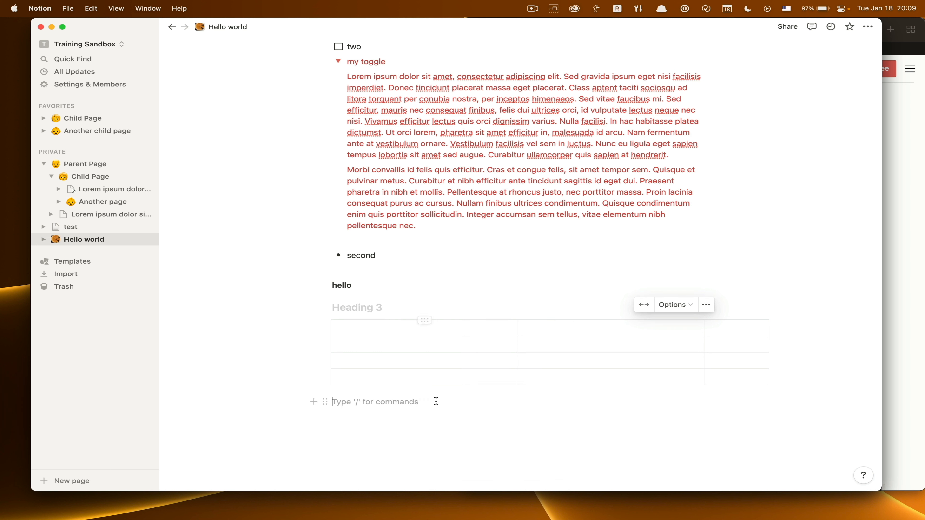
{"action": "type", "text": "/"}
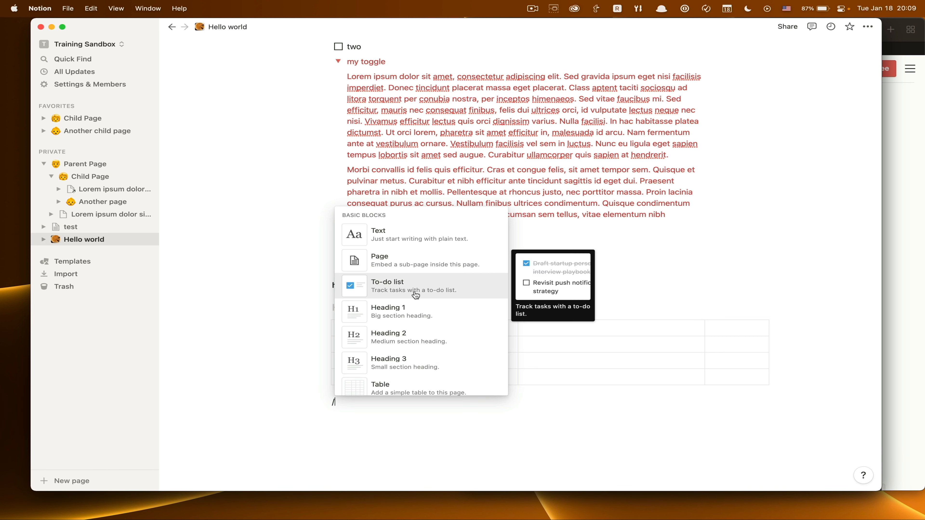
{"action": "scroll", "coordinate": [416, 295], "scroll_direction": "down", "scroll_amount": 5}
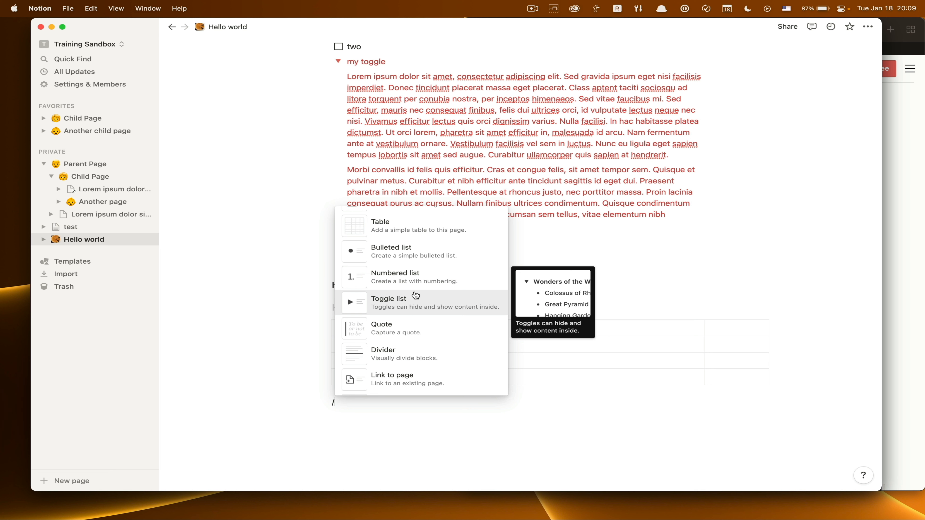
{"action": "scroll", "coordinate": [415, 295], "scroll_direction": "down", "scroll_amount": 3}
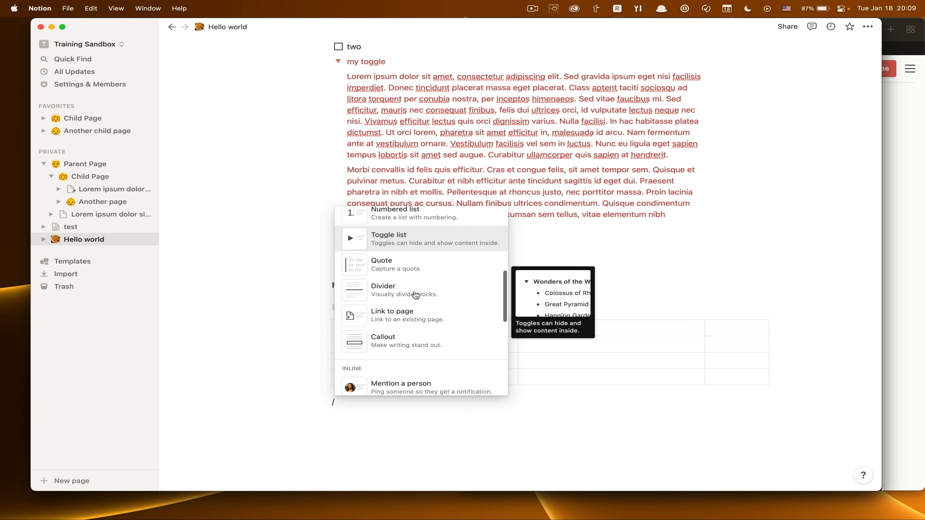
{"action": "left_click", "coordinate": [413, 346]}
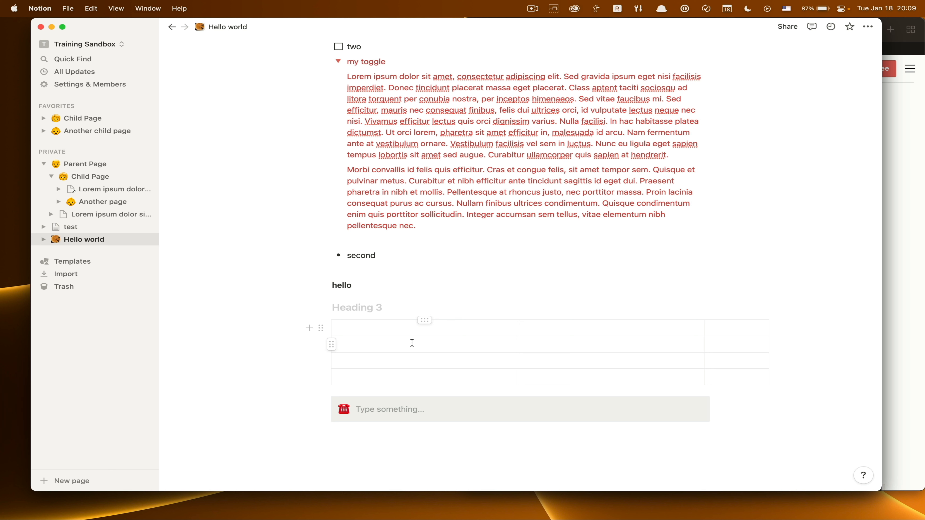
{"action": "type", "text": "Please call"}
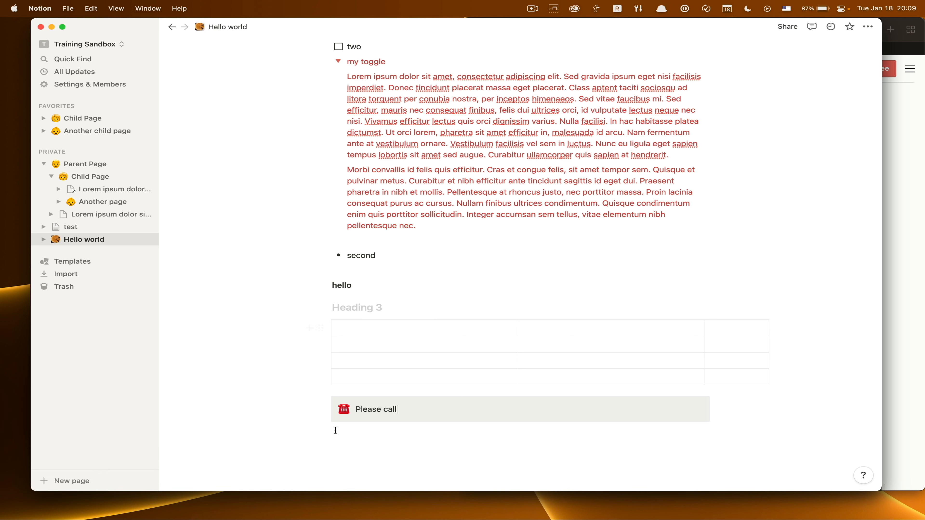
{"action": "left_click", "coordinate": [344, 414]}
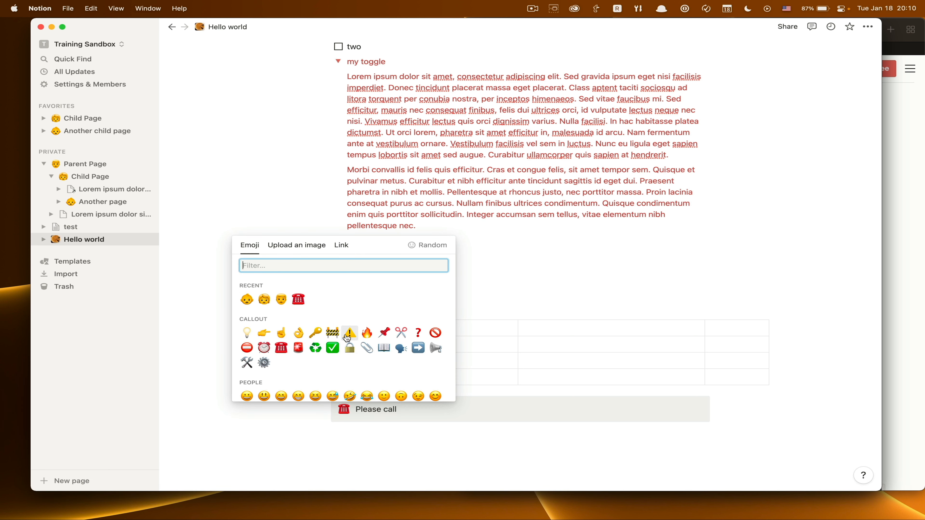
{"action": "left_click", "coordinate": [350, 332]}
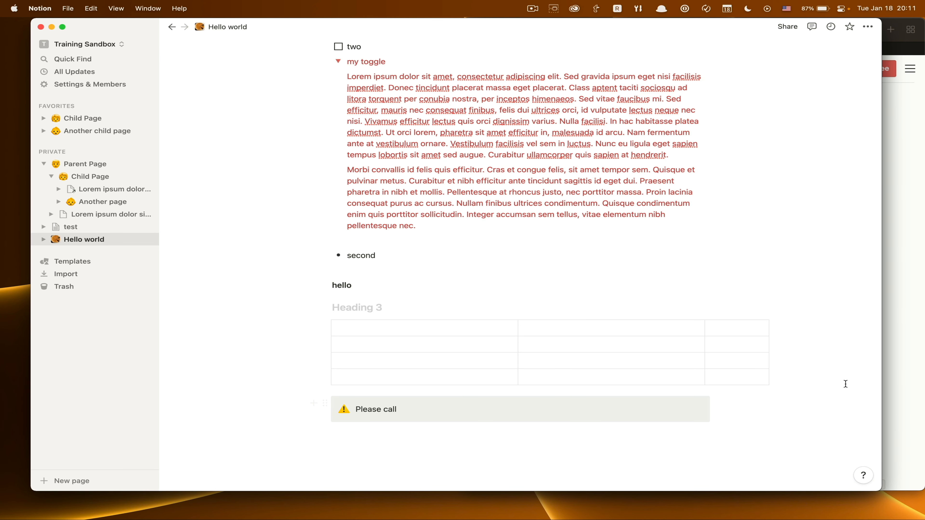
Switch to Safari and search the Notion keyboard shortcuts page for "synced" and then for "callout".
{"action": "left_click", "coordinate": [911, 413]}
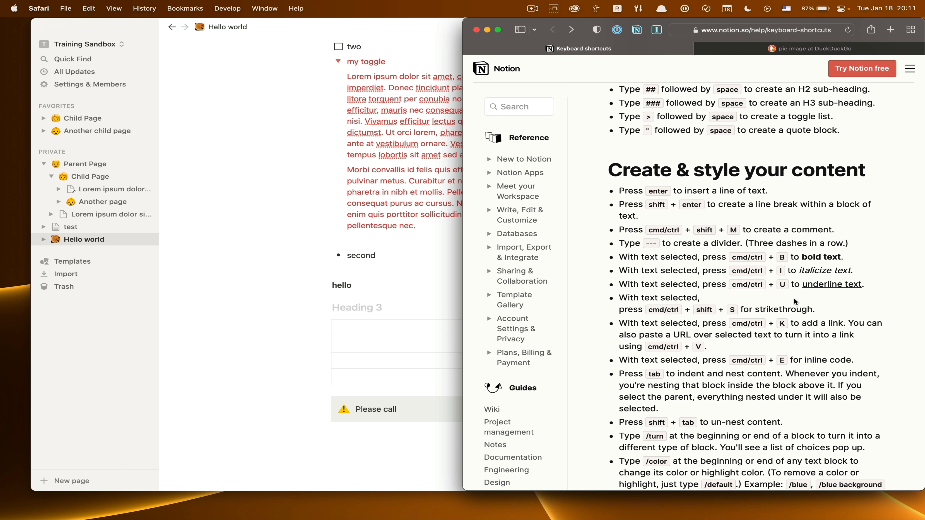
{"action": "key", "text": "super+f"}
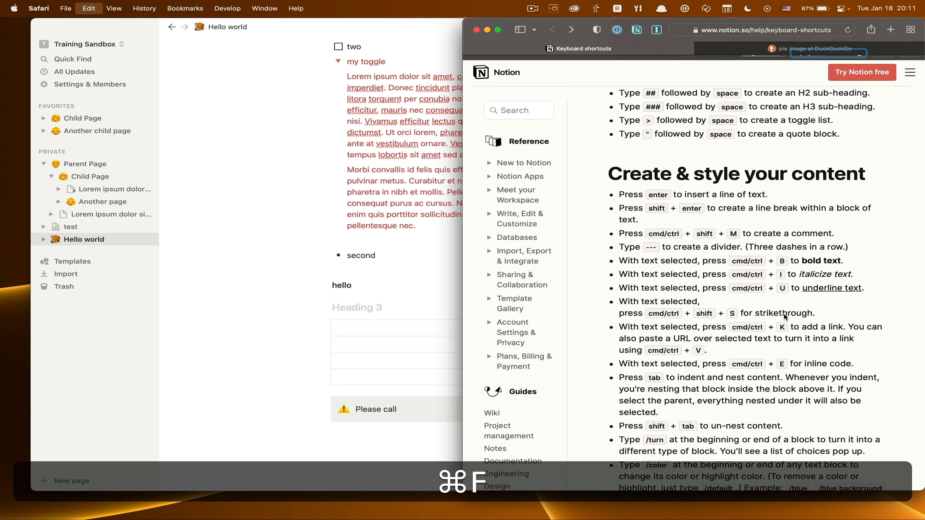
{"action": "type", "text": "synced"}
{"action": "key", "text": "super+a"}
{"action": "type", "text": "callout"}
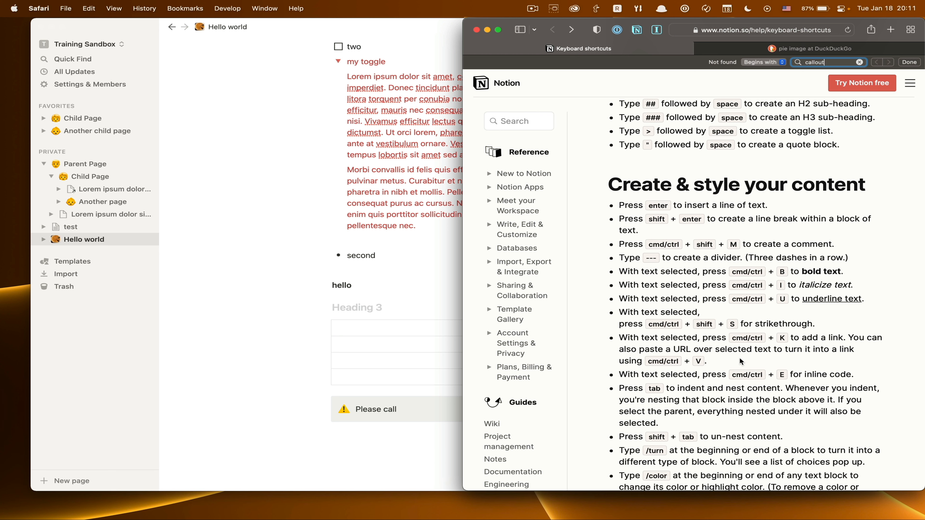
Switch back to Notion and search the Hello world page for "lorem".
{"action": "left_click", "coordinate": [292, 262]}
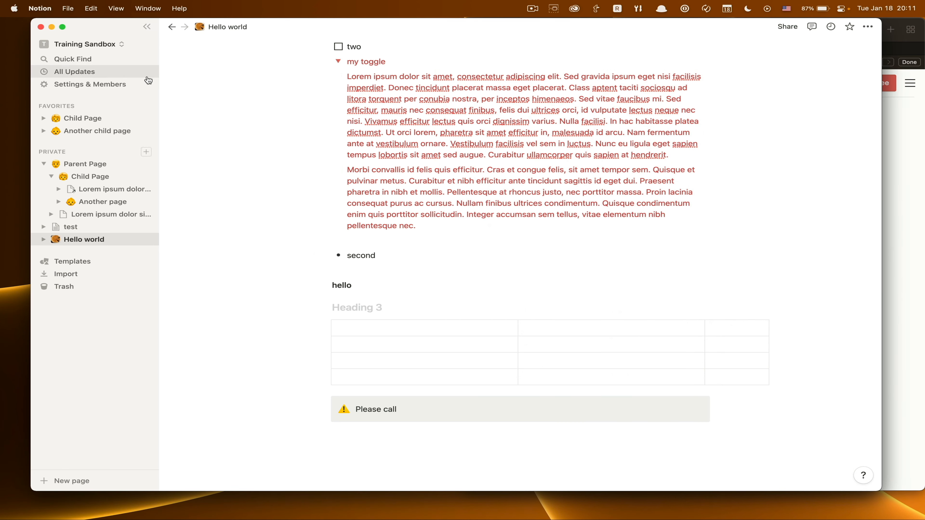
{"action": "scroll", "coordinate": [571, 197], "scroll_direction": "up", "scroll_amount": 10}
{"action": "scroll", "coordinate": [571, 196], "scroll_direction": "down", "scroll_amount": 10}
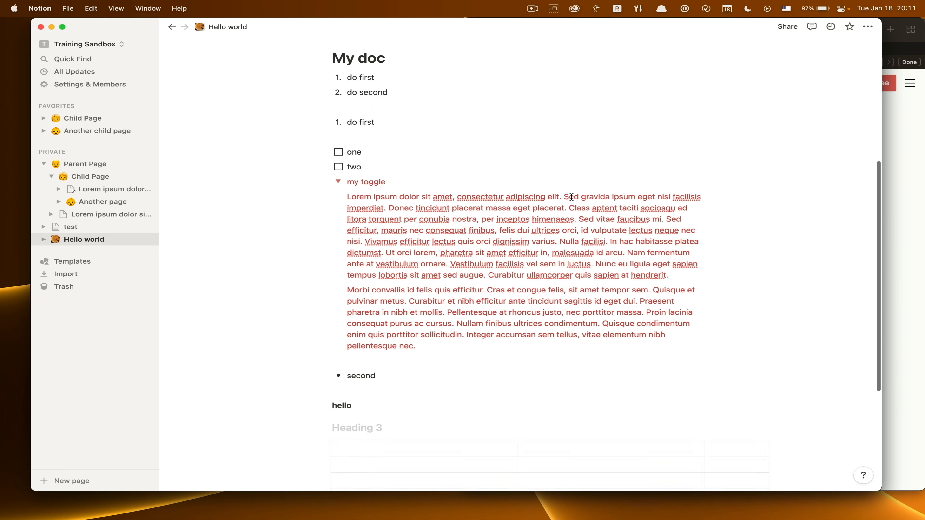
{"action": "scroll", "coordinate": [571, 197], "scroll_direction": "up", "scroll_amount": 7}
{"action": "scroll", "coordinate": [571, 197], "scroll_direction": "down", "scroll_amount": 1}
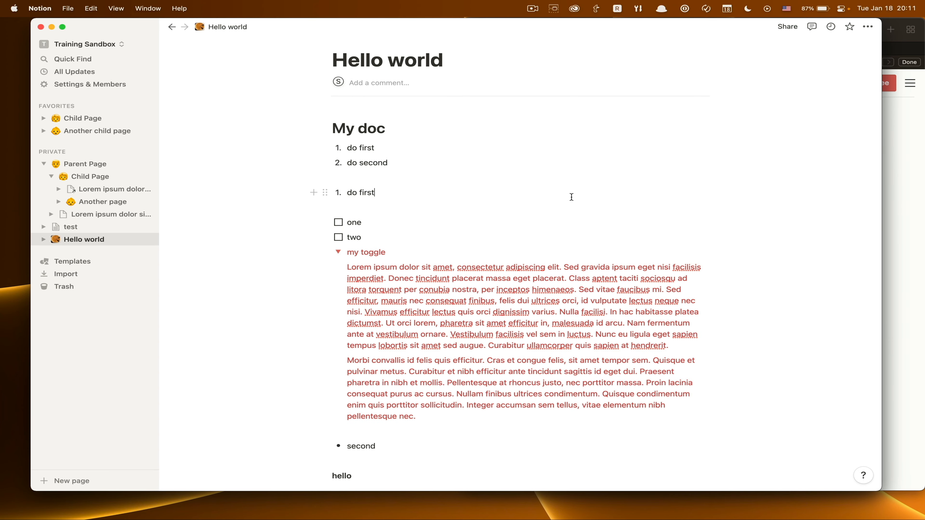
{"action": "key", "text": "super+f"}
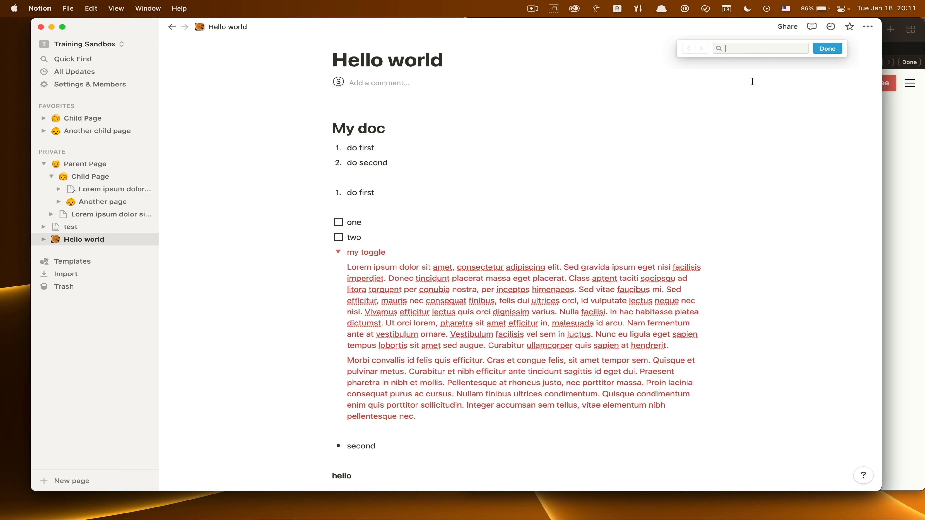
{"action": "type", "text": "lorem"}
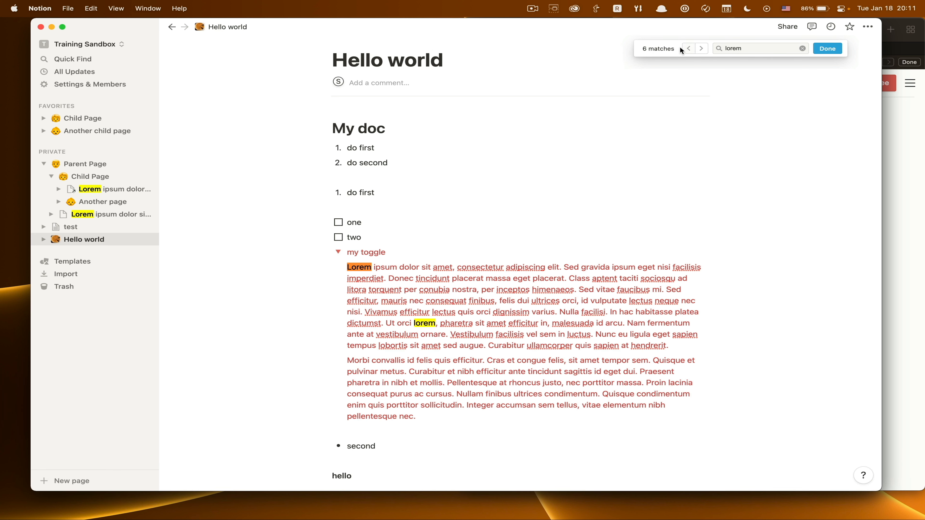
Move forward four times through the matches for "lorem", then return to the page content.
{"action": "left_click", "coordinate": [702, 49]}
{"action": "left_click", "coordinate": [702, 49]}
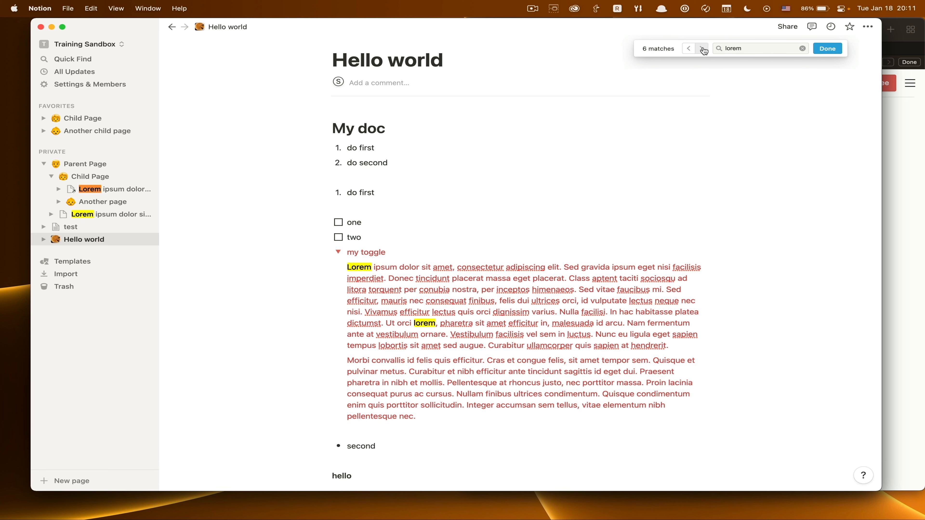
{"action": "left_click", "coordinate": [702, 49]}
{"action": "left_click", "coordinate": [702, 49]}
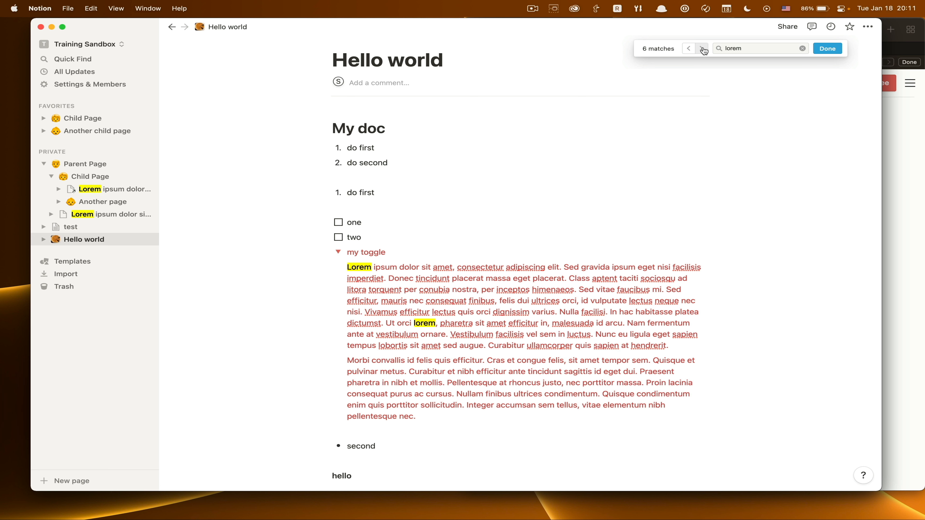
{"action": "left_click", "coordinate": [591, 250]}
{"action": "scroll", "coordinate": [554, 303], "scroll_direction": "down", "scroll_amount": 6}
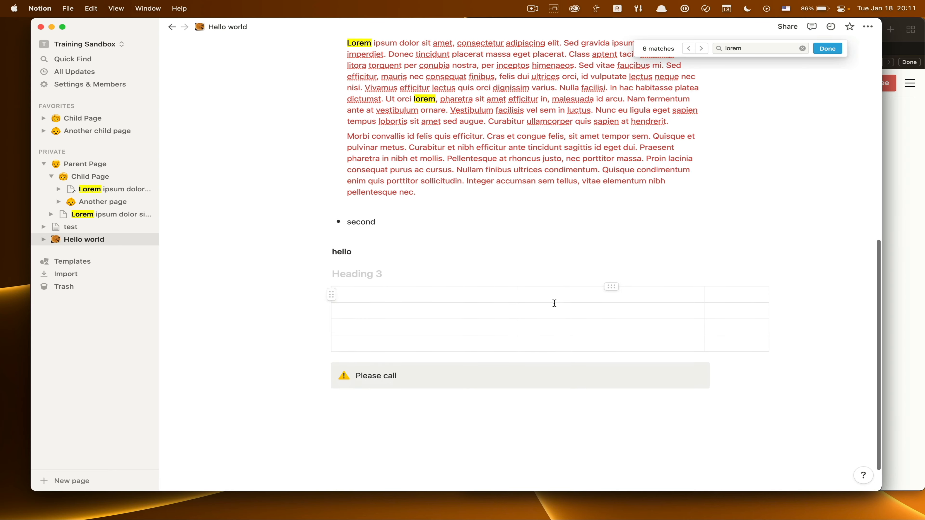